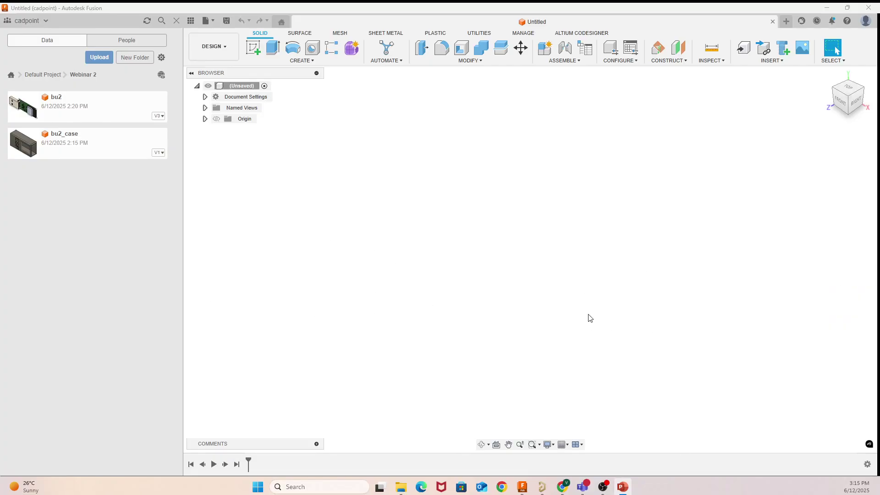
# Step: In Altium, orbit the bu2_pcb board to view it edge-on and from underneath, then return to top view
pyautogui.click(542, 487)
pyautogui.moveTo(562, 292); pyautogui.dragTo(665, 283, button='right')
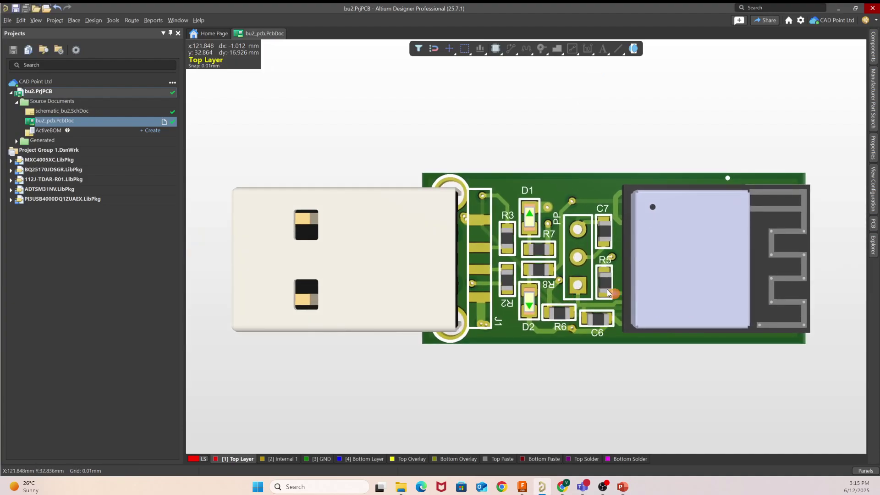
pyautogui.keyDown('ctrl'); pyautogui.scroll(-4, 608, 293); pyautogui.keyUp('ctrl')
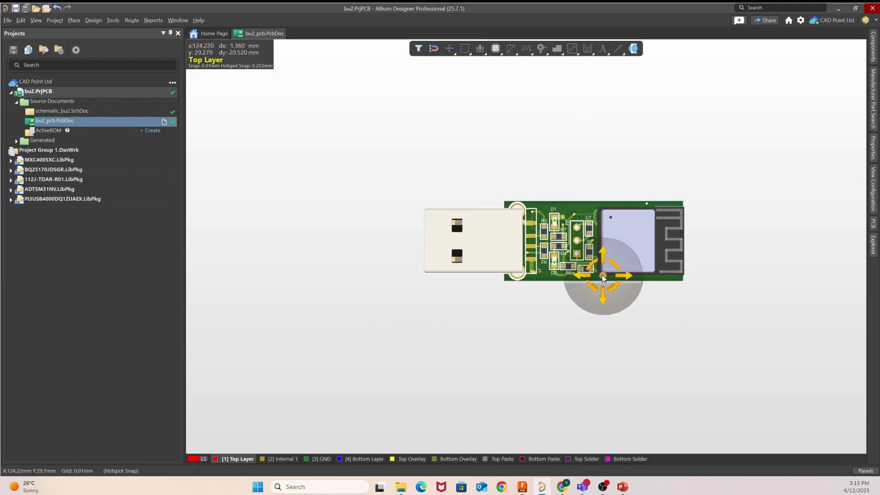
pyautogui.keyDown('shift'); pyautogui.moveTo(602, 275); pyautogui.dragTo(555, 2, button='right'); pyautogui.keyUp('shift')
pyautogui.keyDown('shift'); pyautogui.moveTo(680, 314); pyautogui.dragTo(673, 375, button='right'); pyautogui.keyUp('shift')
pyautogui.keyDown('shift'); pyautogui.moveTo(617, 257); pyautogui.dragTo(645, 291, button='right'); pyautogui.keyUp('shift')
pyautogui.press('0')
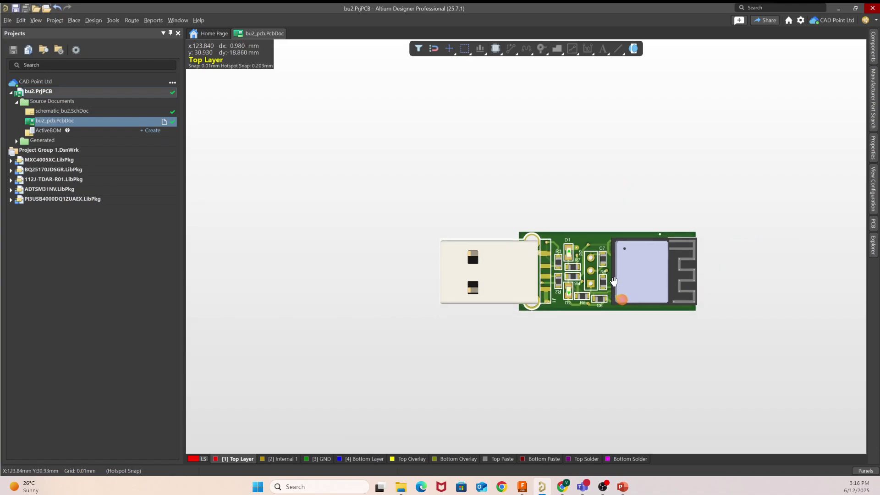
# Step: Pan the top-down view to reposition the USB board on screen
pyautogui.moveTo(621, 295); pyautogui.dragTo(604, 260, button='right')
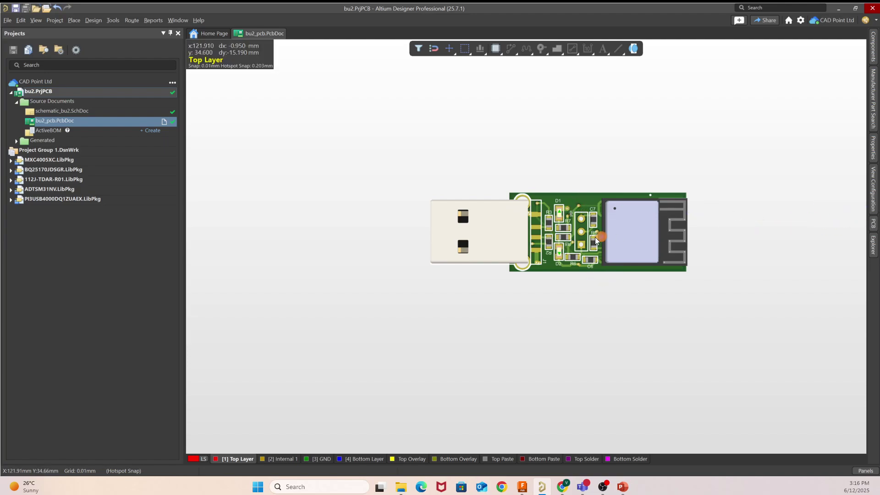
pyautogui.moveTo(595, 237); pyautogui.dragTo(601, 240, button='right')
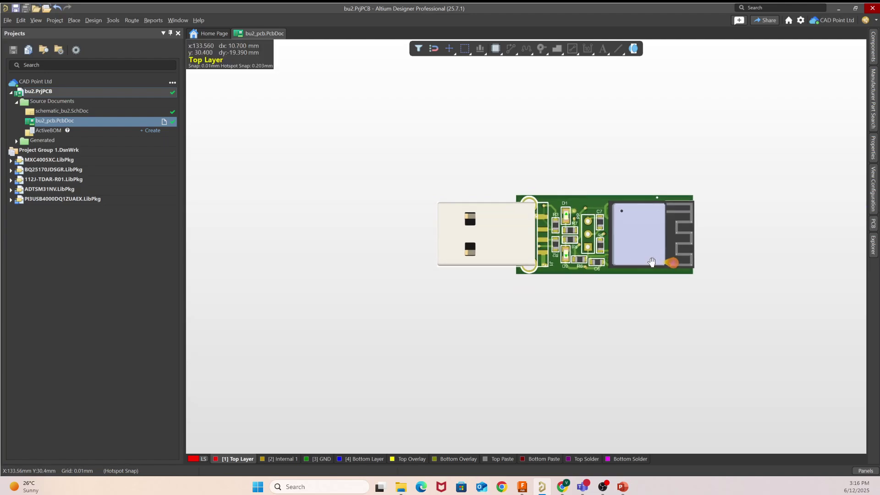
pyautogui.moveTo(657, 266); pyautogui.dragTo(645, 259, button='right')
pyautogui.moveTo(648, 226); pyautogui.dragTo(590, 259, button='right')
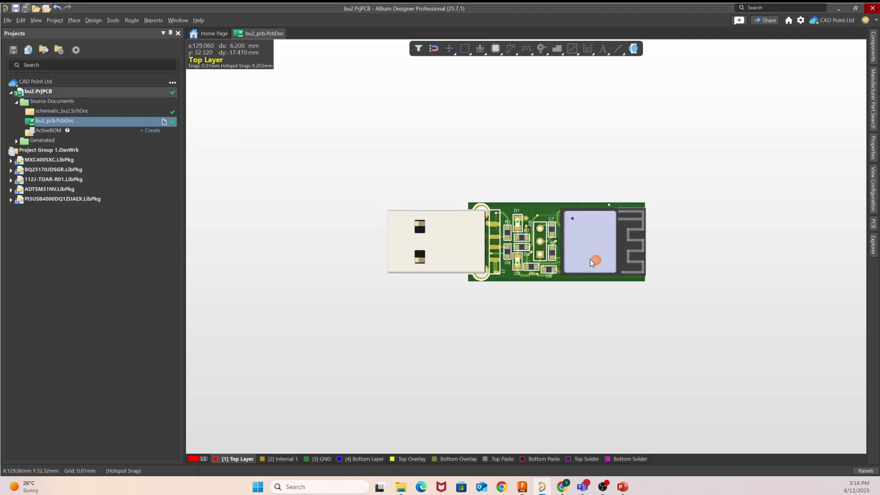
# Step: Open the MCAD CoDesigner panel, enlarge it and move it off the USB connector
pyautogui.click(876, 472)
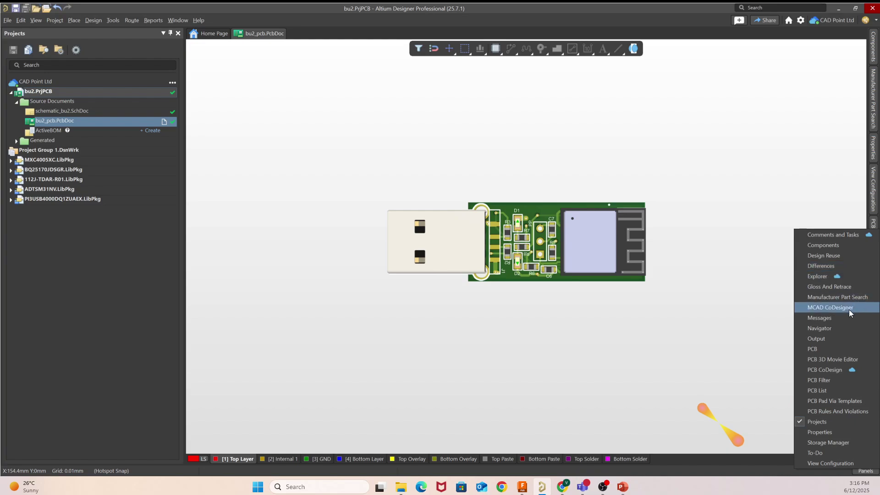
pyautogui.click(826, 307)
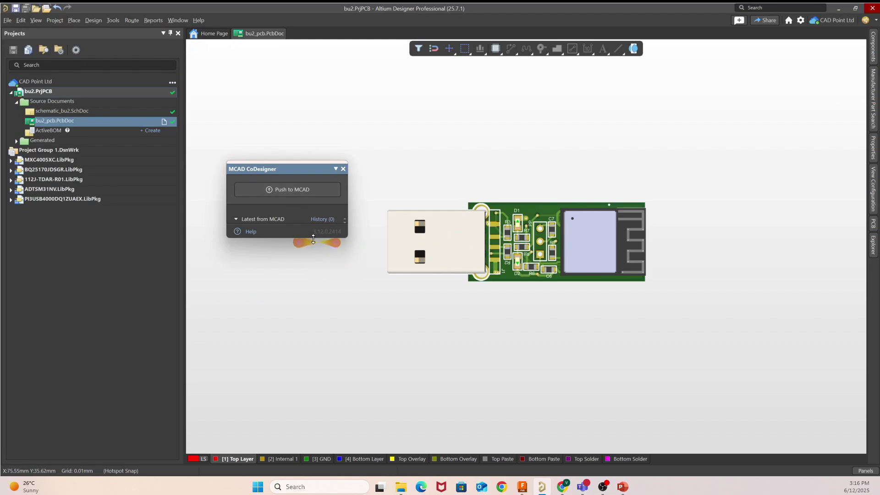
pyautogui.moveTo(313, 239); pyautogui.dragTo(340, 364)
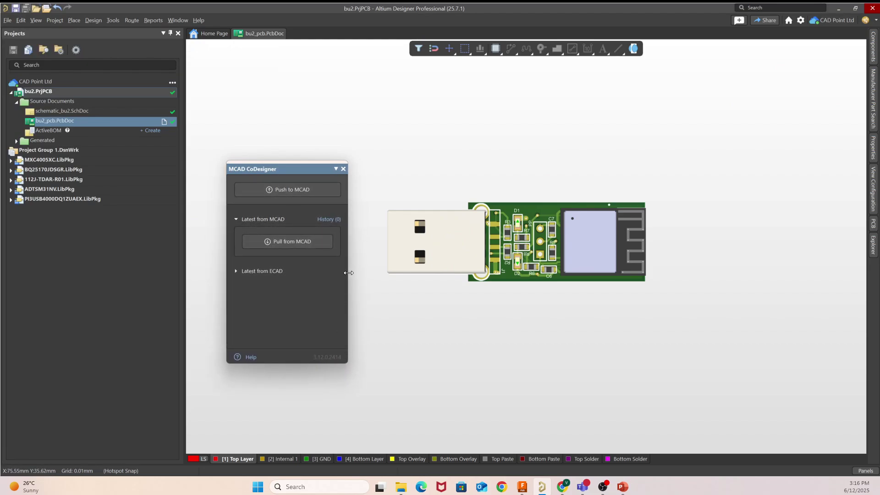
pyautogui.moveTo(347, 274); pyautogui.dragTo(472, 273)
pyautogui.moveTo(299, 178); pyautogui.dragTo(215, 169)
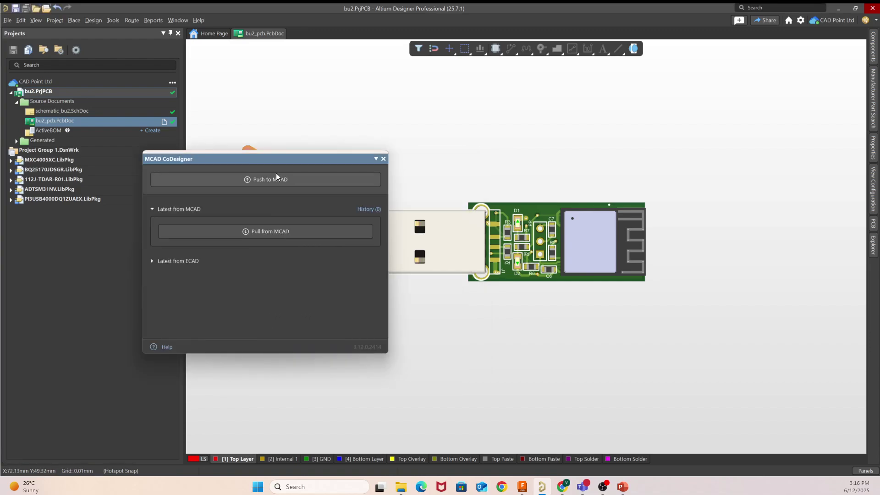
# Step: Push the board to MCAD with the comment 'DEMO MCAD enclosure design'
pyautogui.click(316, 186)
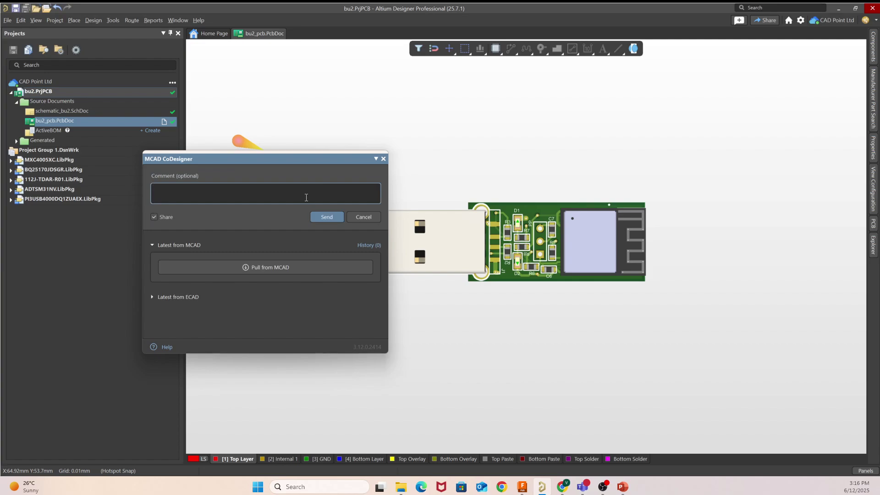
pyautogui.write('DEMO MCAD enclosure design')
pyautogui.click(330, 217)
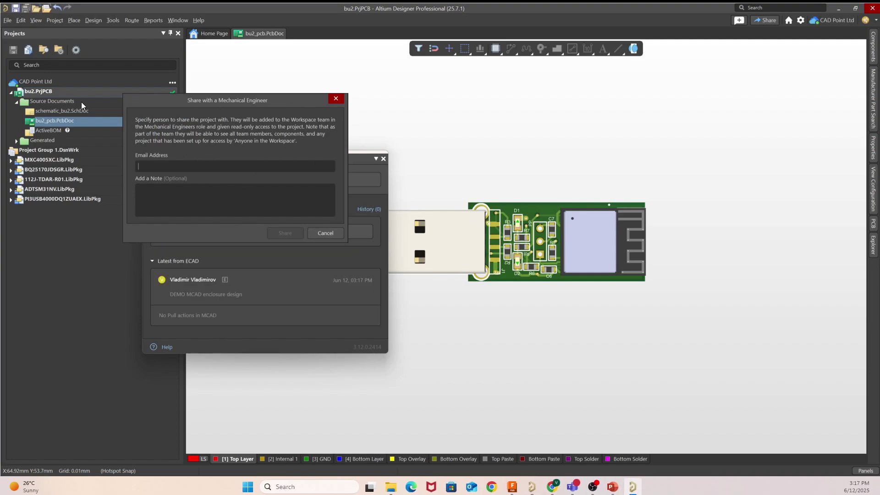
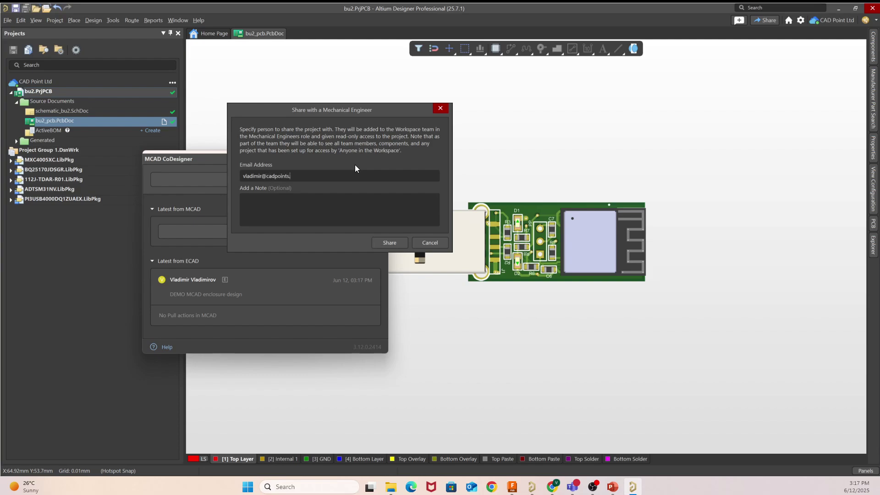
# Step: Enter the mechanical engineer's e-mail and a note, then dismiss the share request without sharing
pyautogui.click(338, 210)
pyautogui.write('-')
pyautogui.tripleClick(319, 175)
pyautogui.click(242, 175)
pyautogui.tripleClick(252, 177)
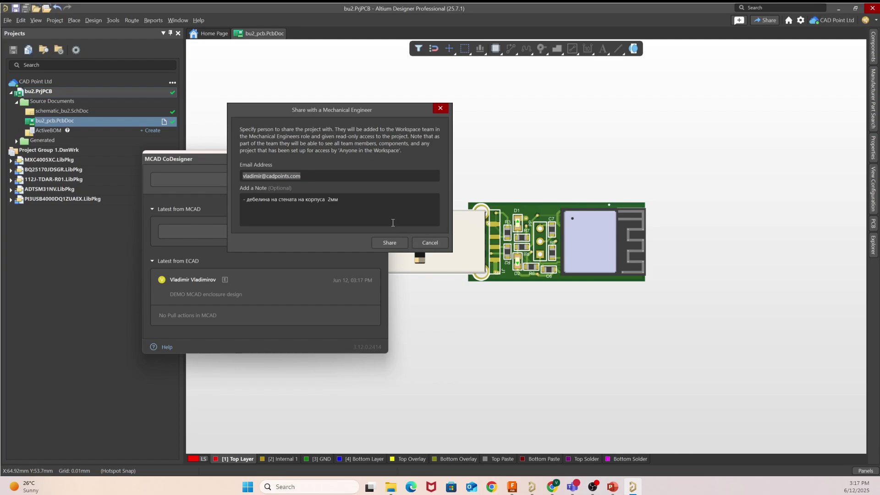
pyautogui.moveTo(350, 111); pyautogui.dragTo(371, 183)
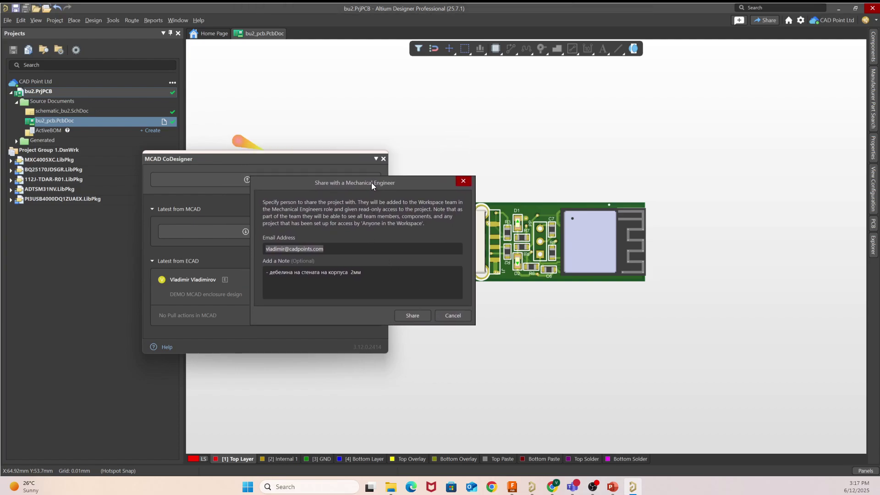
pyautogui.click(463, 182)
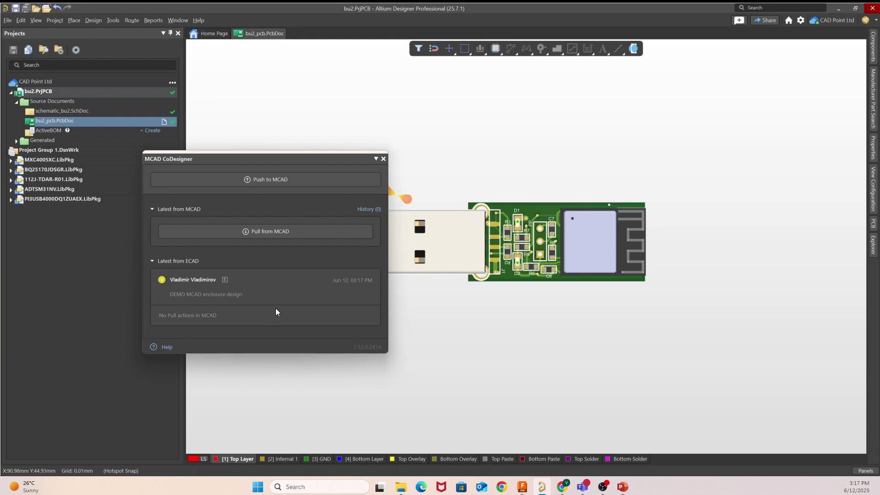
# Step: Close the MCAD CoDesigner panel and bring the Altium Downloads browser page forward full-screen
pyautogui.click(165, 299)
pyautogui.moveTo(236, 294); pyautogui.dragTo(171, 300)
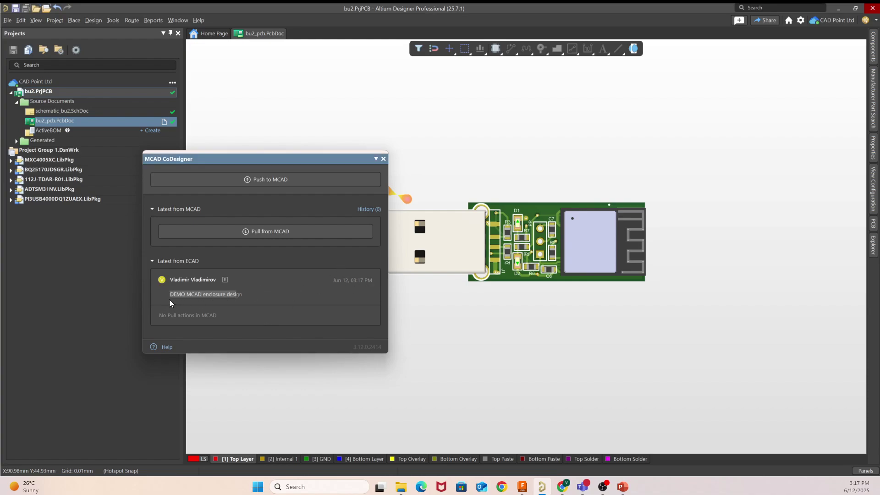
pyautogui.click(230, 301)
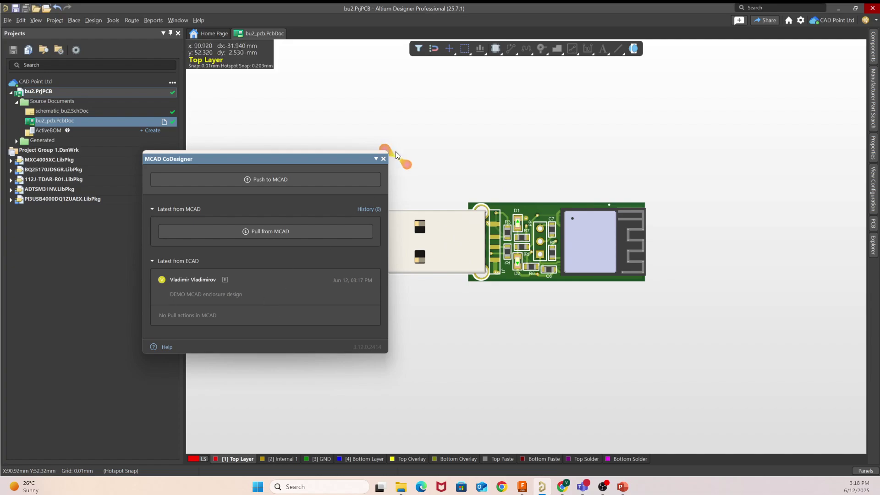
pyautogui.click(384, 158)
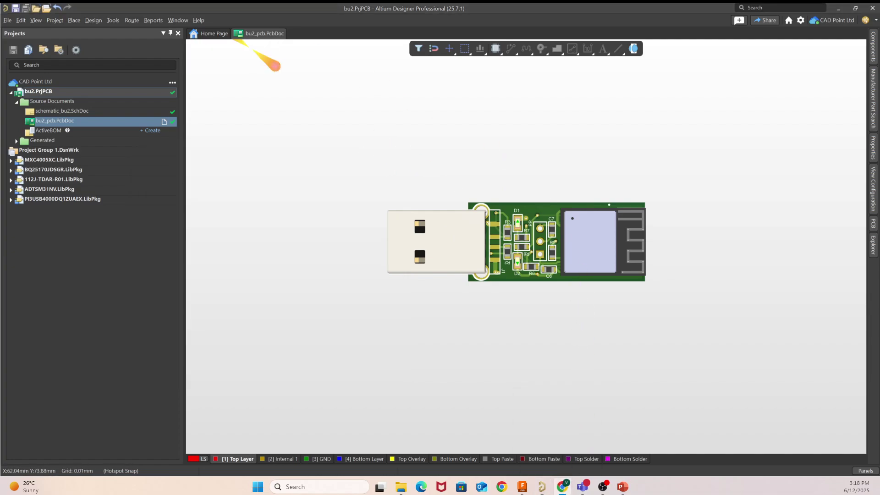
pyautogui.moveTo(0, 55); pyautogui.dragTo(426, 1)
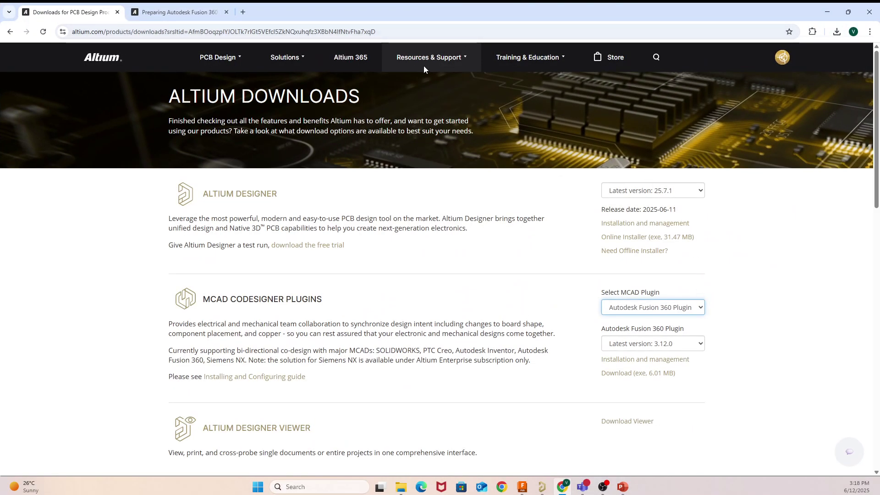
# Step: Choose the Autodesk Fusion 360 Plugin, latest version 3.12.0, and download its installer
pyautogui.moveTo(433, 70)
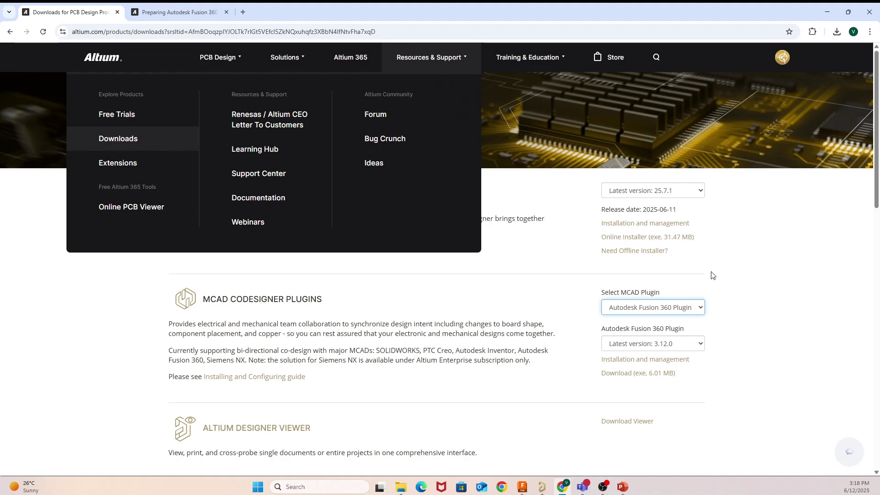
pyautogui.click(784, 278)
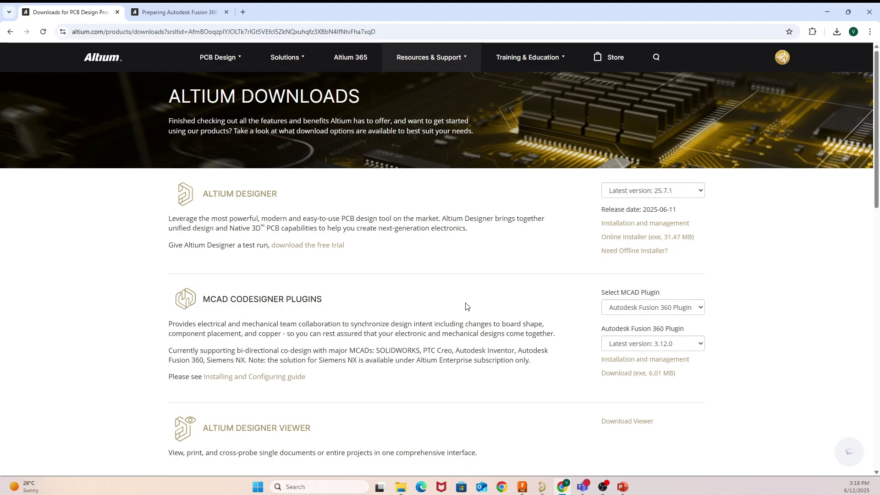
pyautogui.click(697, 312)
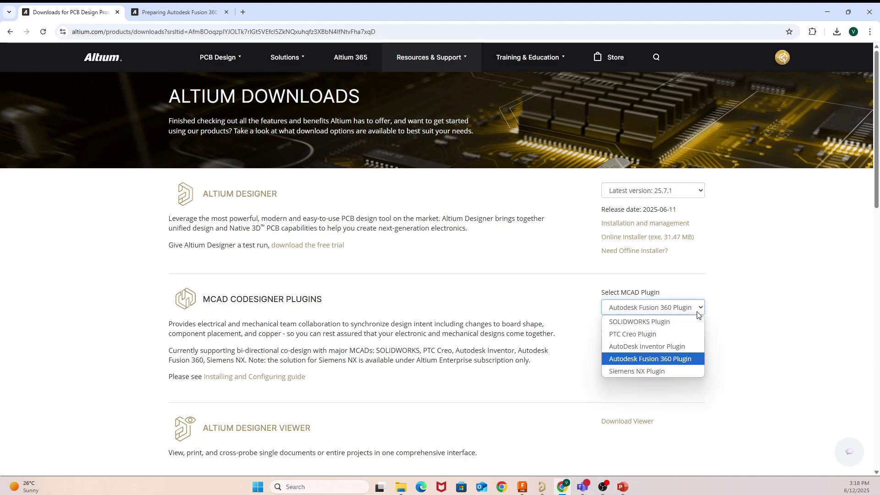
pyautogui.click(671, 362)
pyautogui.click(679, 344)
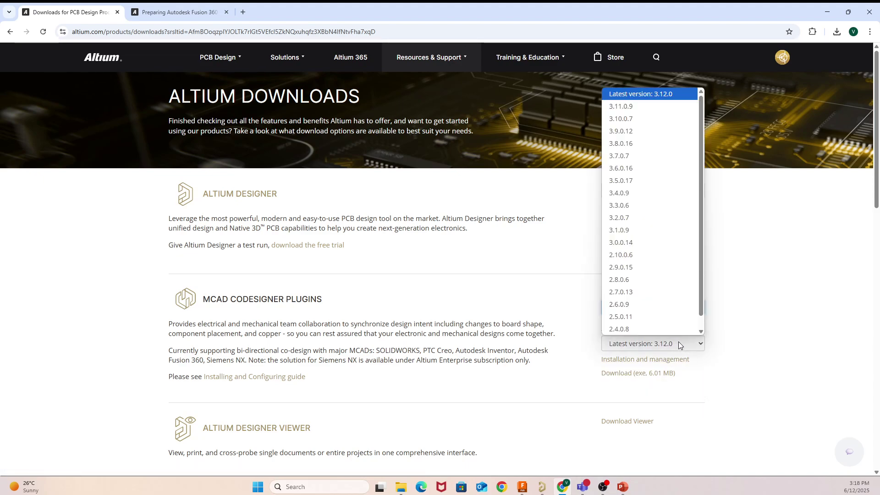
pyautogui.click(618, 96)
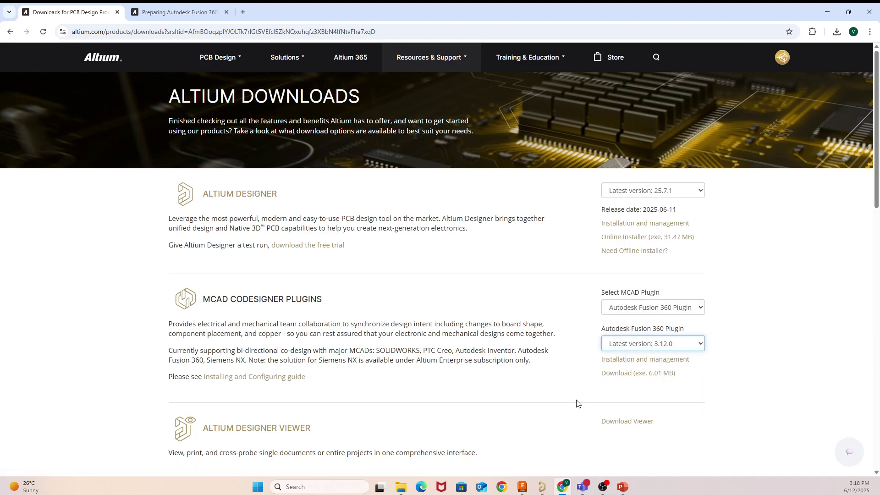
pyautogui.click(641, 377)
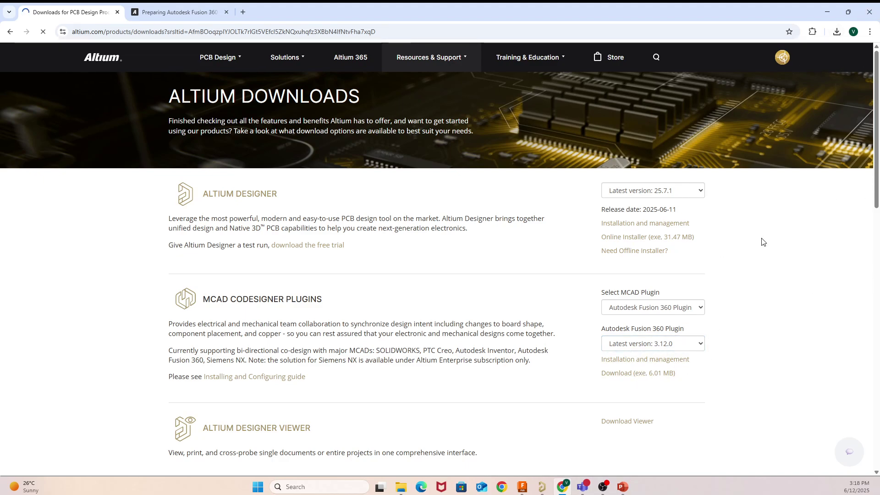
# Step: Glance at the preparation guide, then confirm Autodesk Fusion 360 stays selected in the MCAD plugin list
pyautogui.click(178, 12)
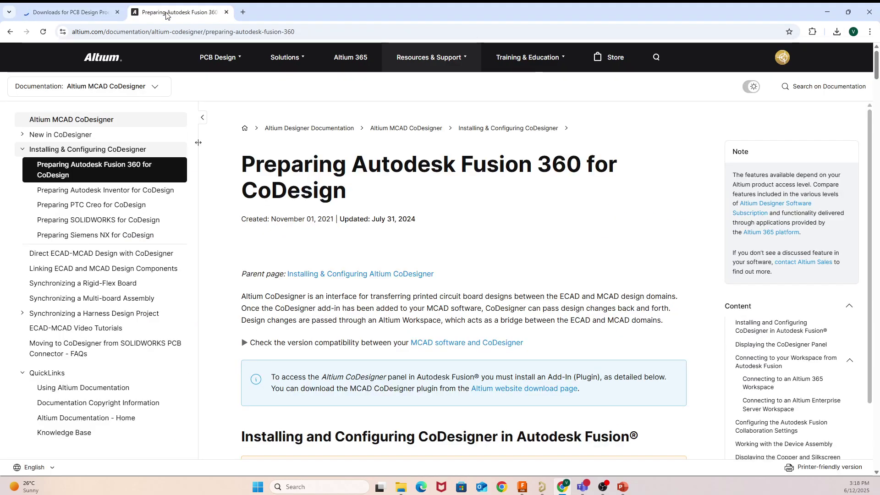
pyautogui.scroll(-3, 432, 176)
pyautogui.scroll(3, 430, 178)
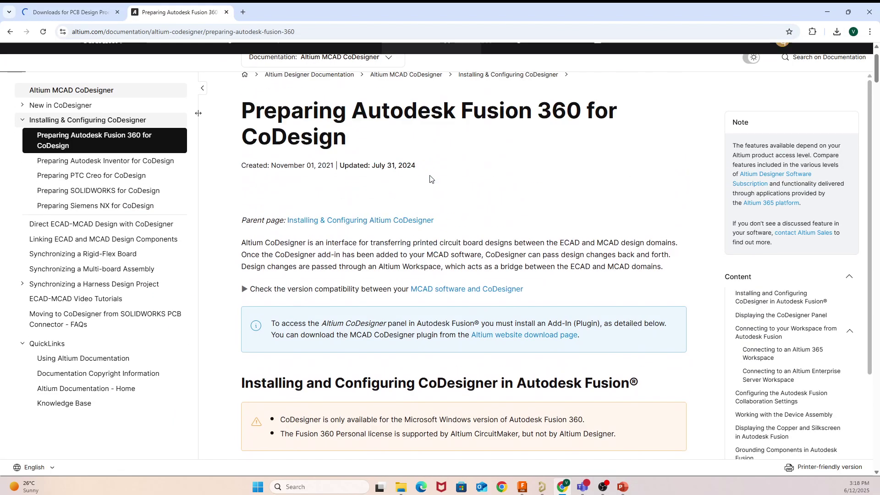
pyautogui.click(71, 8)
pyautogui.click(644, 312)
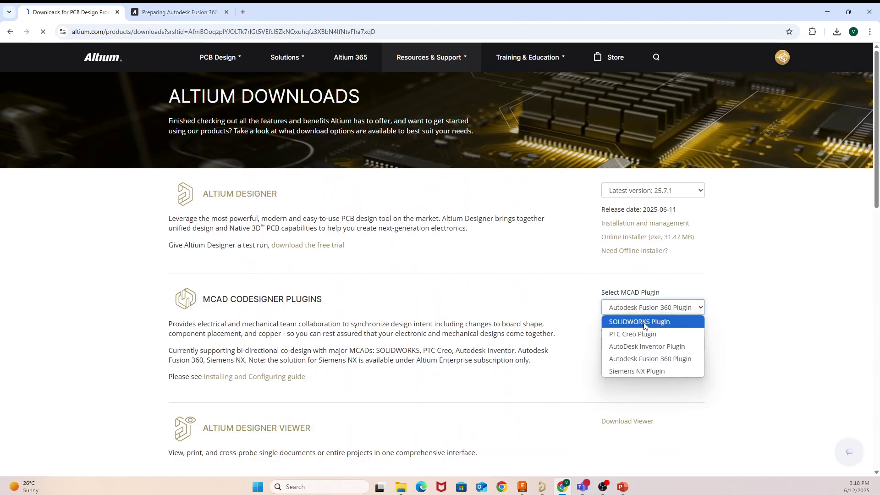
pyautogui.click(789, 336)
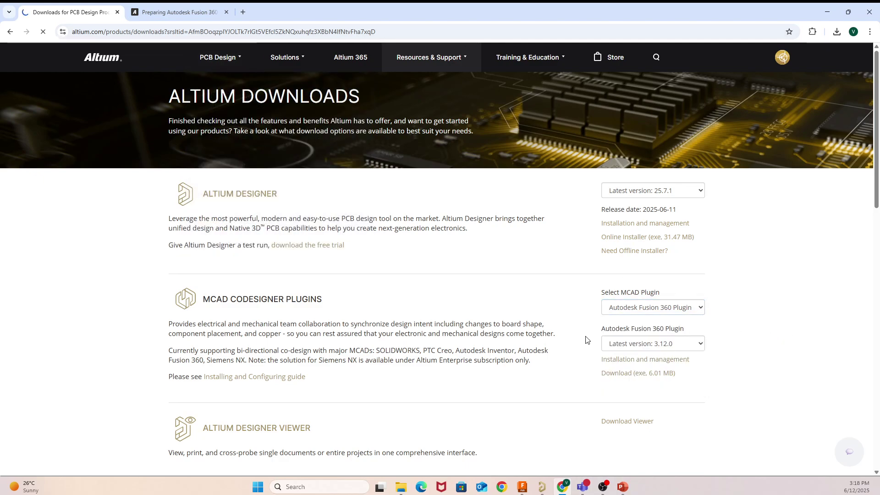
# Step: Scroll through the Fusion 360 CoDesigner install and sign-in guide, then minimize the browser
pyautogui.click(147, 17)
pyautogui.scroll(-4, 405, 148)
pyautogui.scroll(-10, 405, 148)
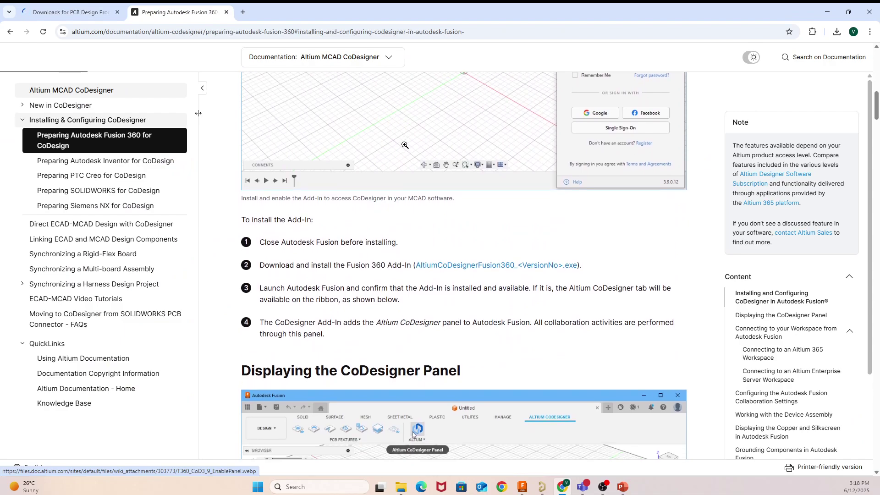
pyautogui.scroll(8, 404, 145)
pyautogui.scroll(-6, 405, 145)
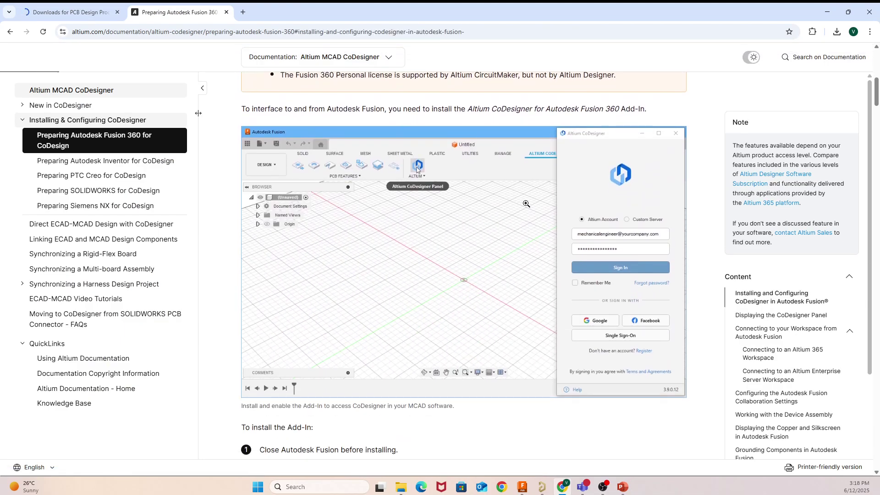
pyautogui.scroll(-20, 594, 139)
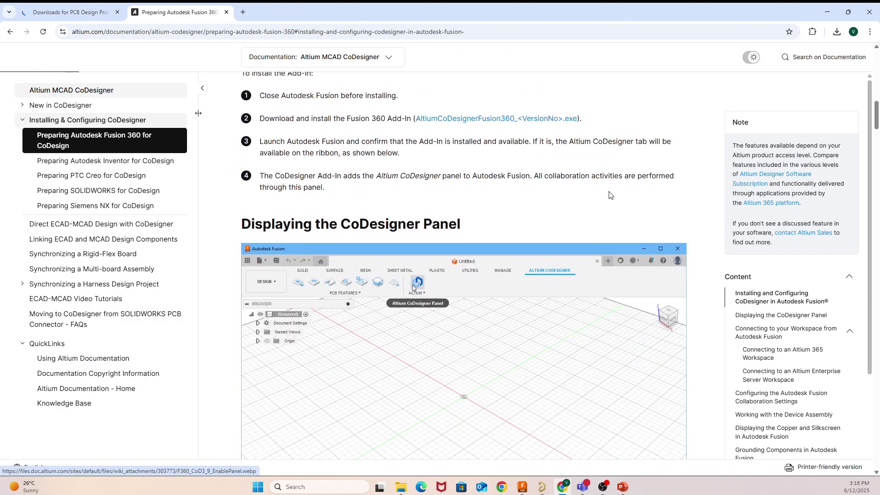
pyautogui.scroll(-15, 603, 190)
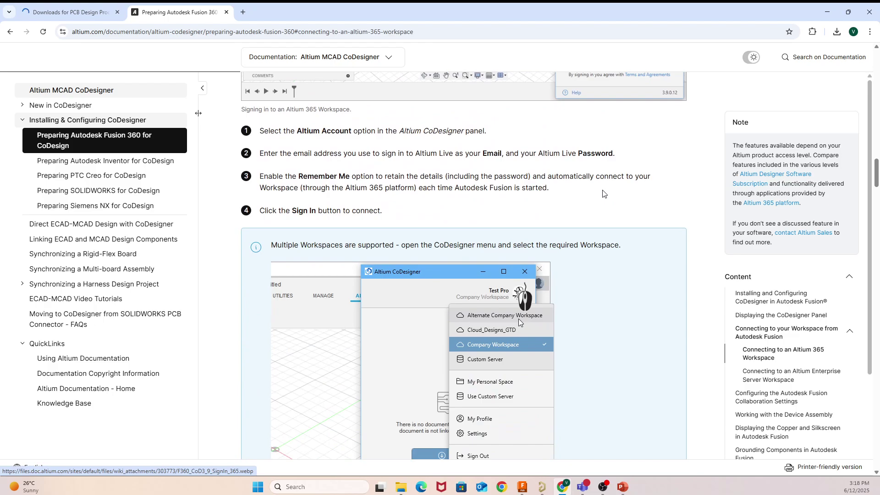
pyautogui.scroll(-12, 486, 183)
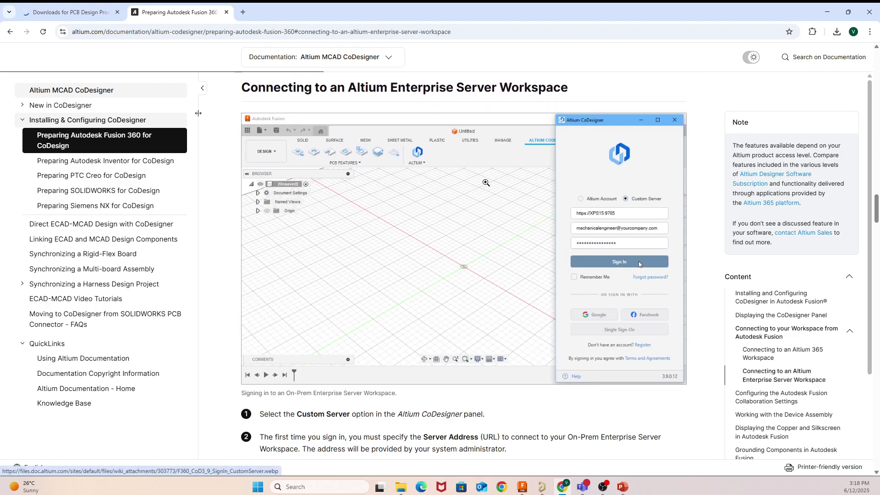
pyautogui.scroll(-4, 645, 183)
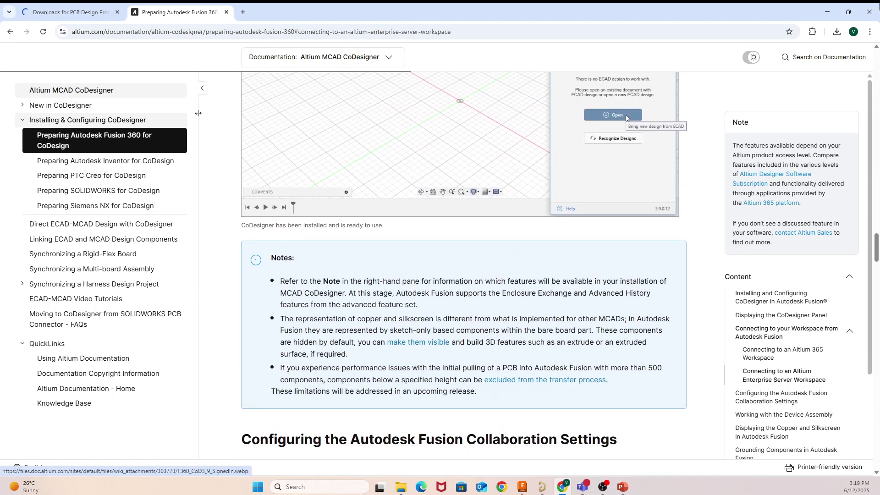
pyautogui.click(827, 12)
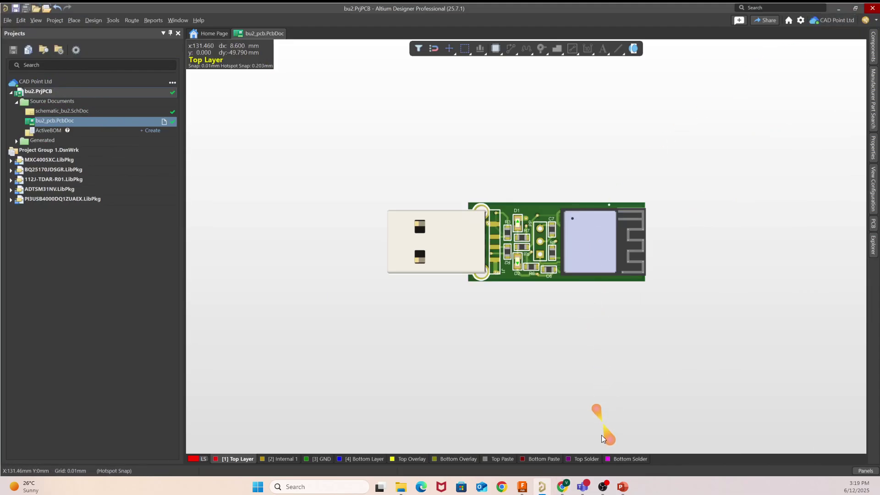
# Step: Bring up Fusion and the Altium CoDesigner window, maximize that window, then return to Fusion
pyautogui.moveTo(522, 487)
pyautogui.click(533, 426)
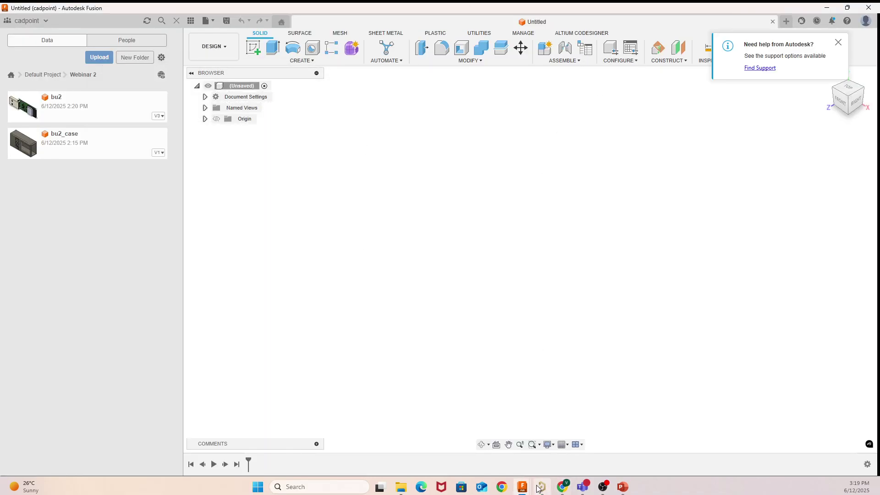
pyautogui.moveTo(522, 487)
pyautogui.click(567, 427)
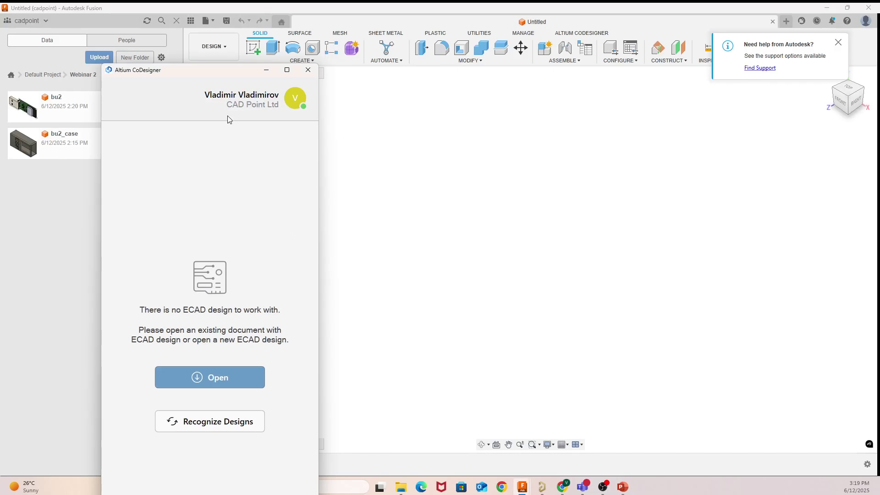
pyautogui.moveTo(216, 69); pyautogui.dragTo(230, 30)
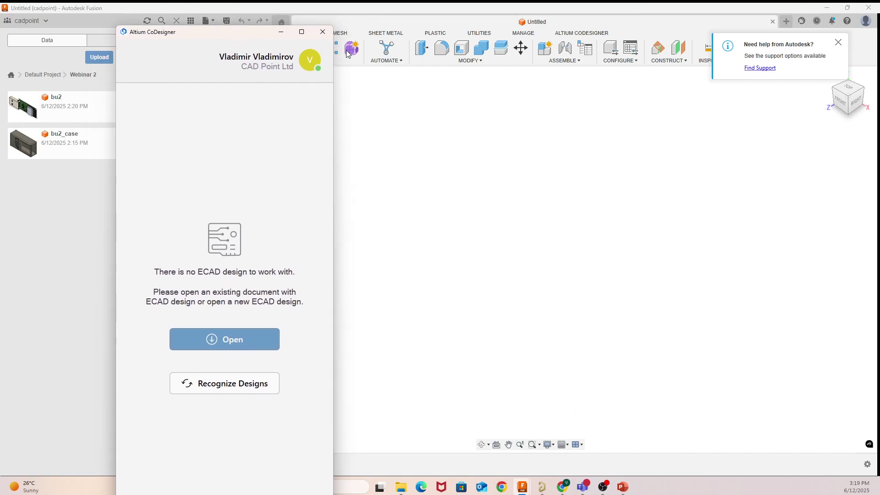
pyautogui.click(301, 32)
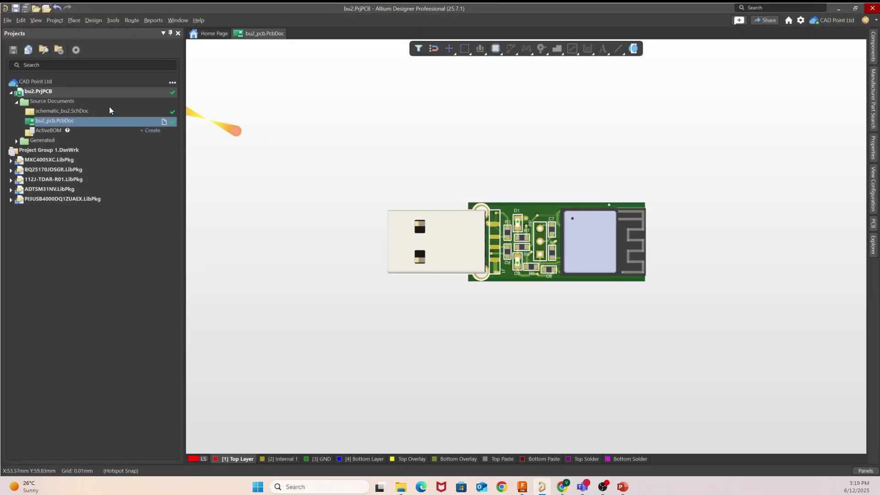
pyautogui.click(522, 487)
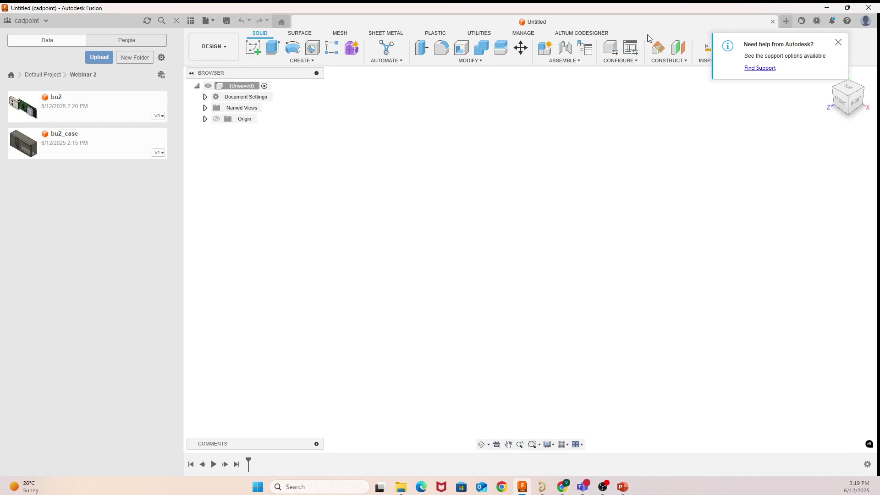
# Step: Show the ALTIUM CODESIGNER tools, dismiss the Autodesk help notice, and open the CoDesigner panel
pyautogui.click(602, 37)
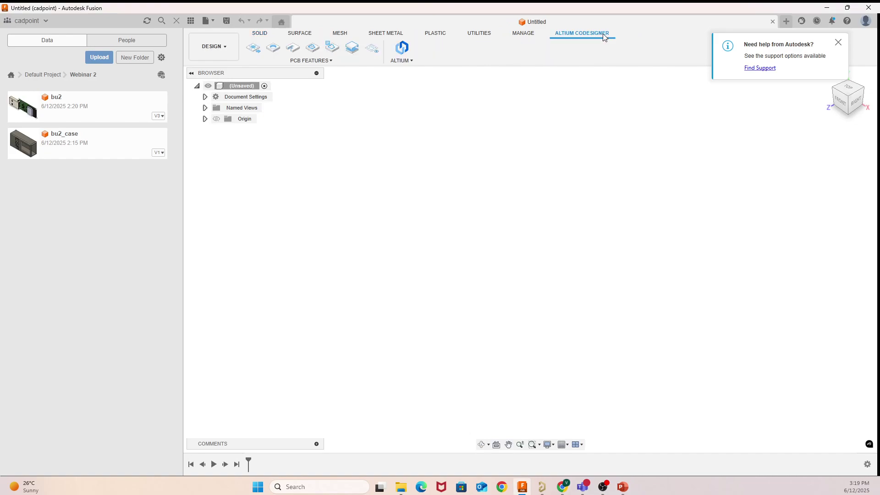
pyautogui.click(838, 42)
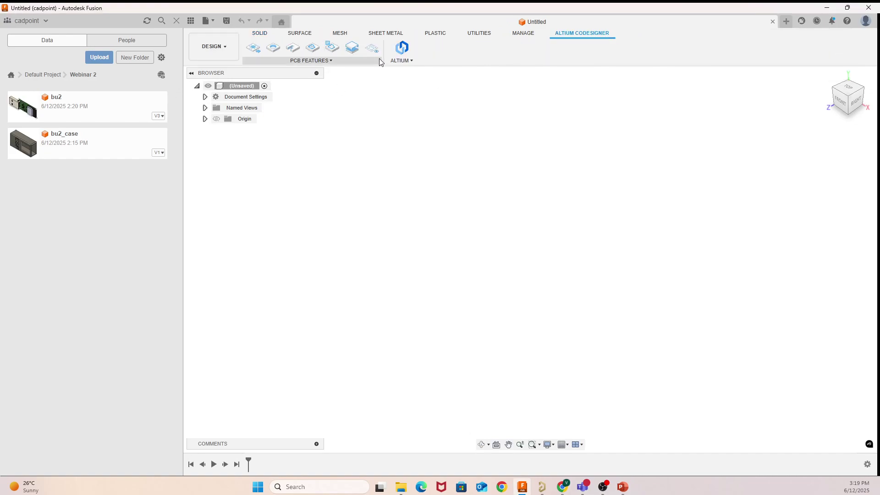
pyautogui.click(399, 53)
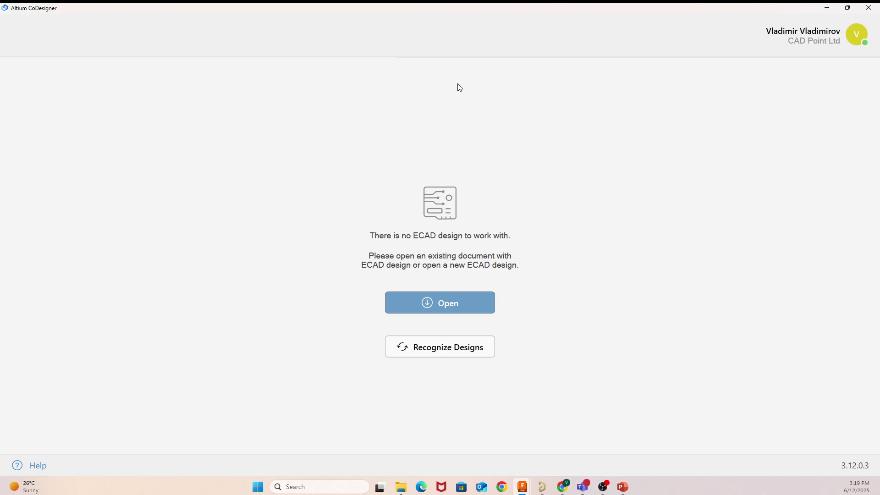
pyautogui.click(847, 8)
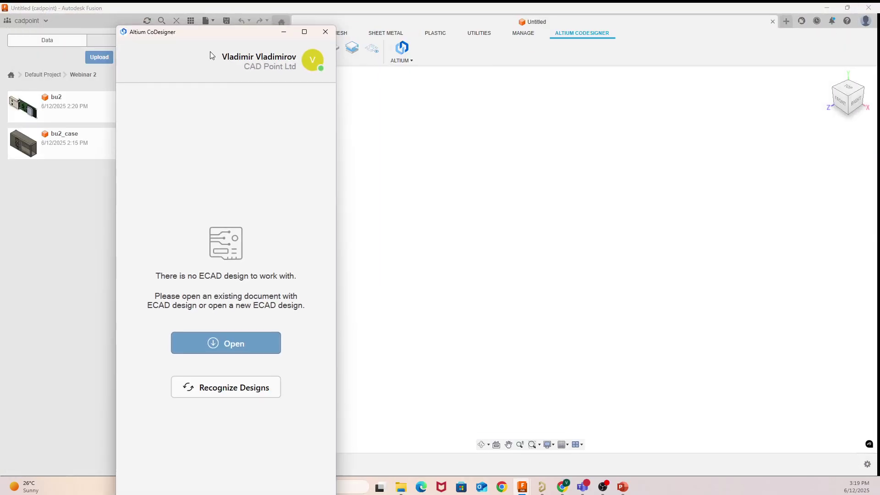
# Step: Browse the CAD Point Ltd workspace's projects, cancel without opening one, and hide the panel
pyautogui.click(312, 63)
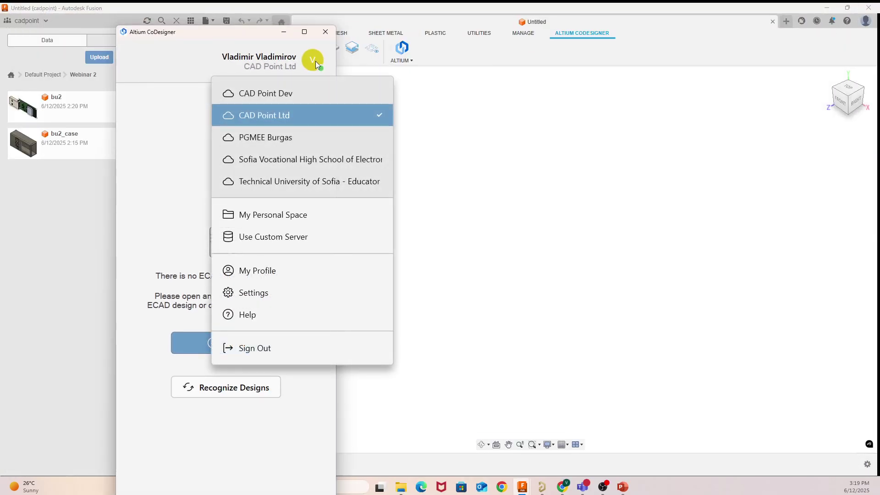
pyautogui.click(512, 141)
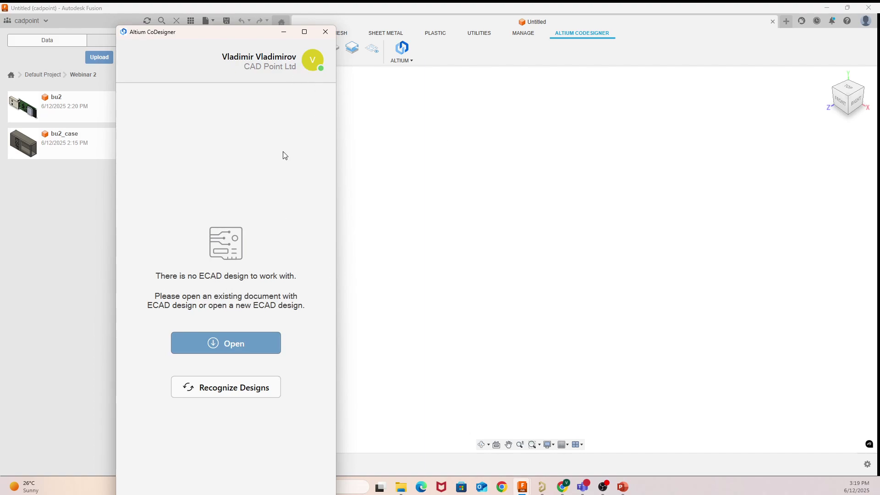
pyautogui.click(319, 64)
pyautogui.click(465, 371)
pyautogui.click(242, 350)
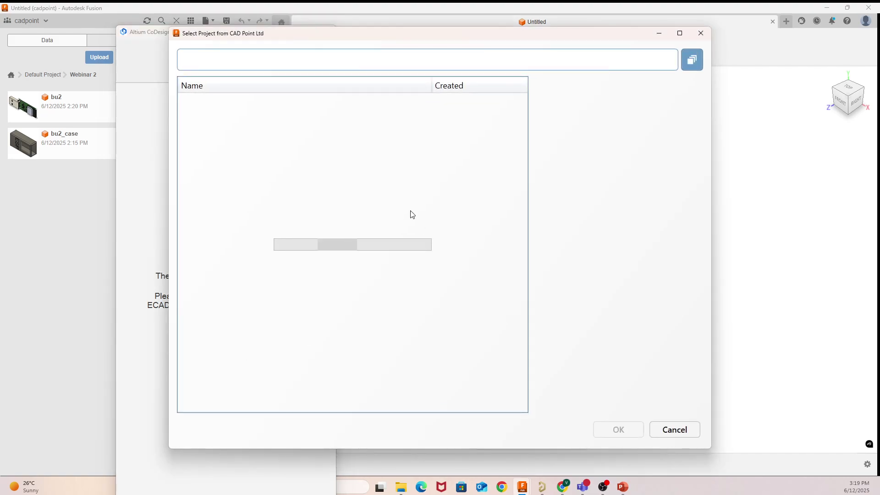
pyautogui.scroll(-10, 477, 97)
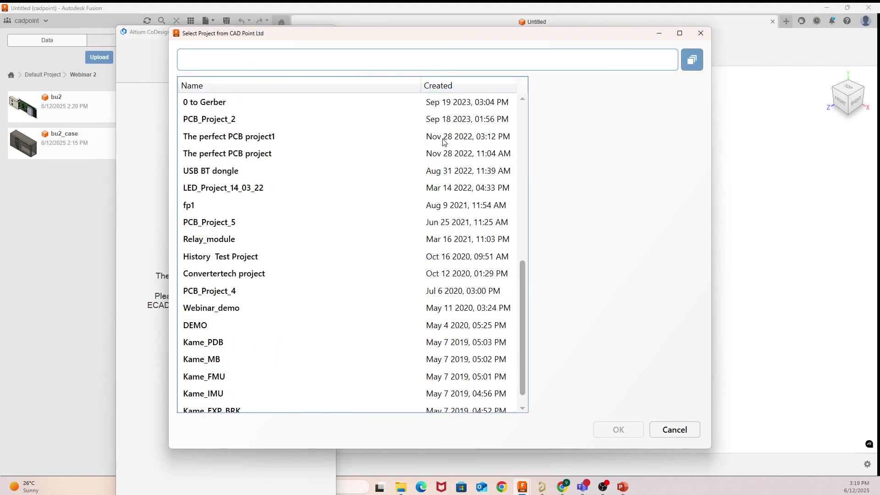
pyautogui.scroll(10, 380, 222)
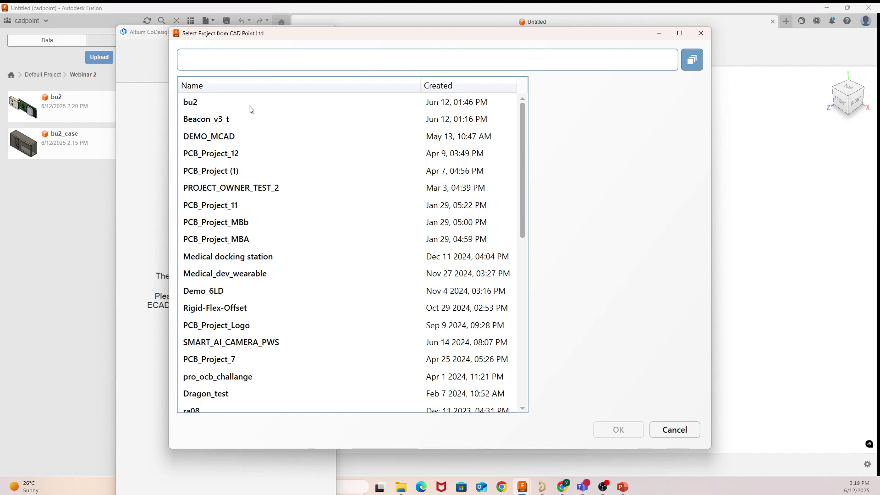
pyautogui.click(682, 433)
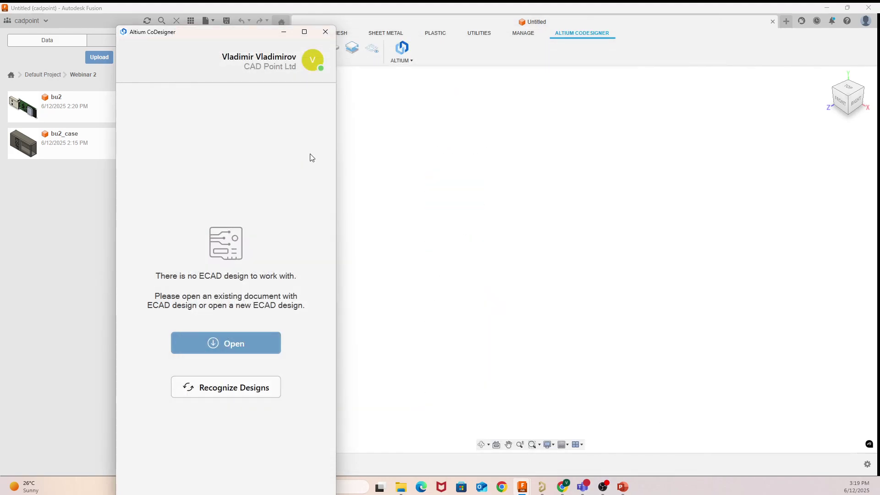
pyautogui.click(284, 35)
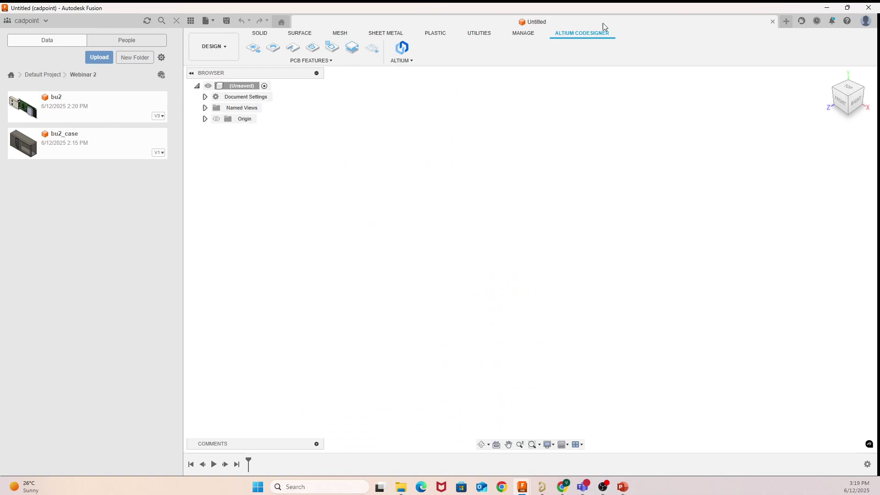
pyautogui.click(402, 60)
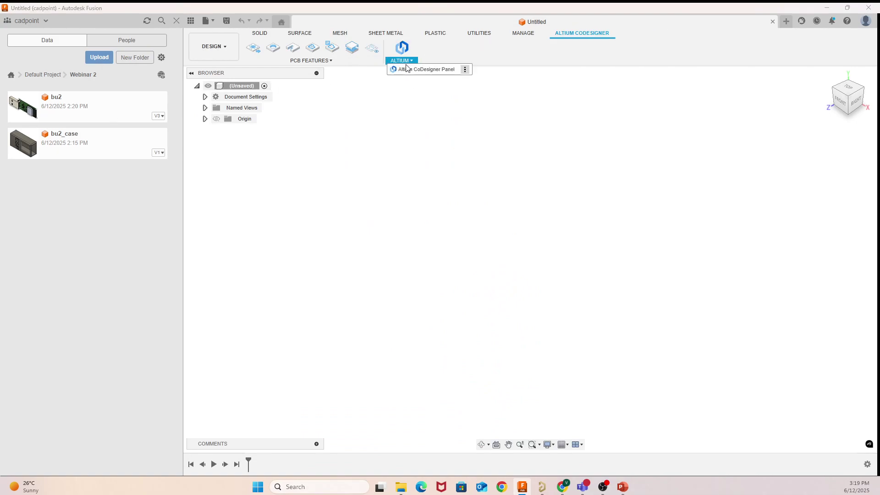
# Step: Pull the latest push of the bu2 project from the workspace list into a new assembly
pyautogui.click(407, 68)
pyautogui.click(237, 349)
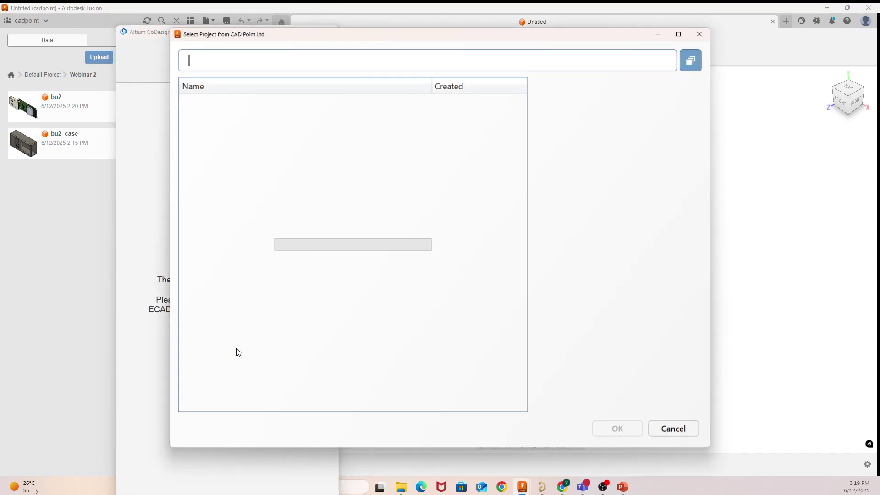
pyautogui.click(216, 115)
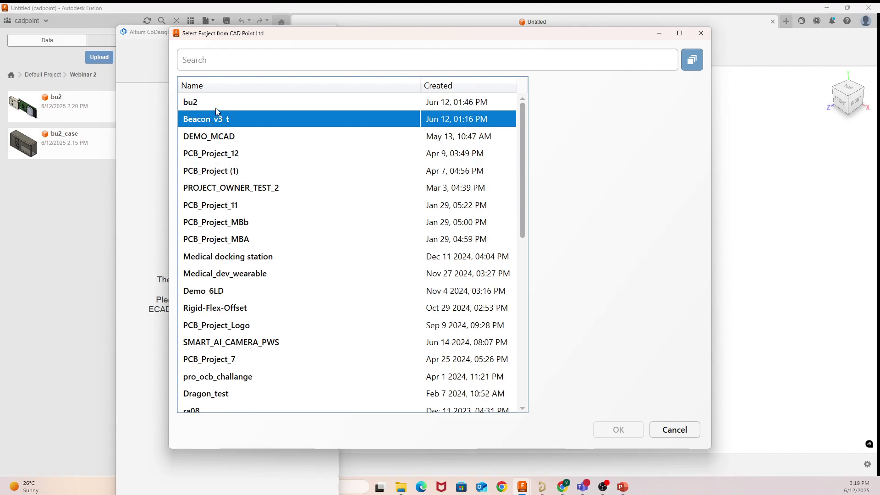
pyautogui.click(215, 107)
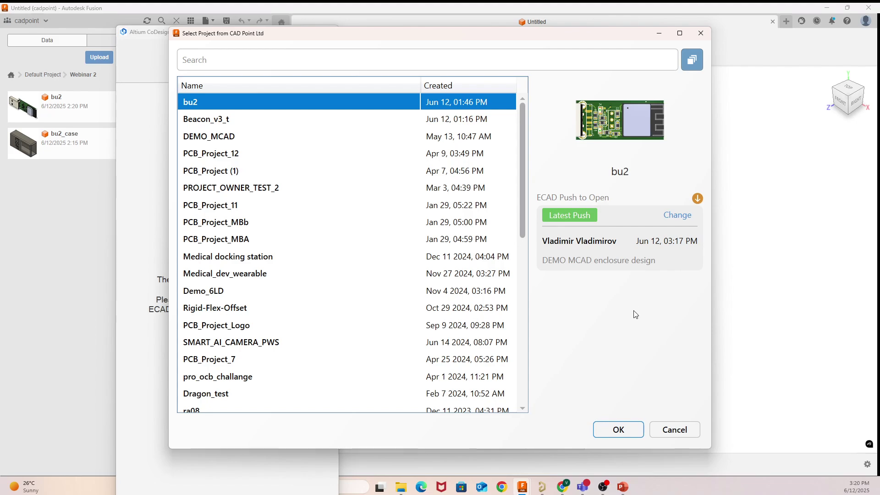
pyautogui.click(630, 433)
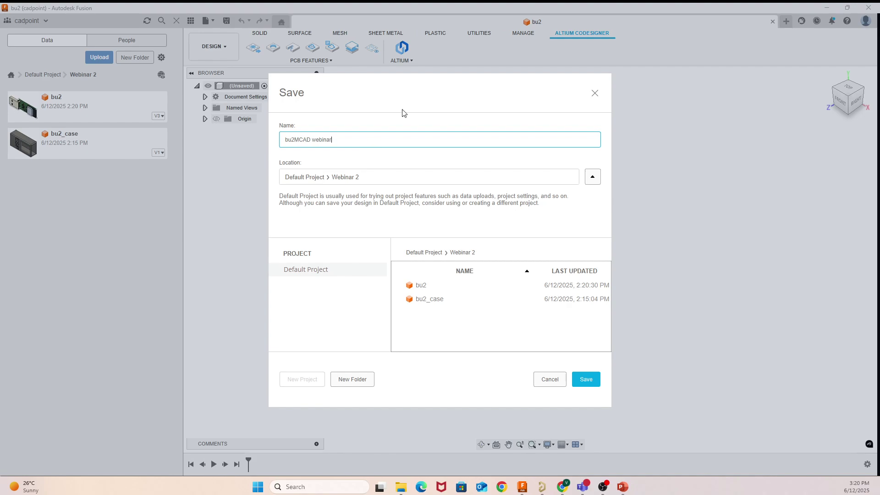
# Step: Save the assembly as bu2MCAD webinar, go offline, and dismiss the offline and grounding notices
pyautogui.click(585, 379)
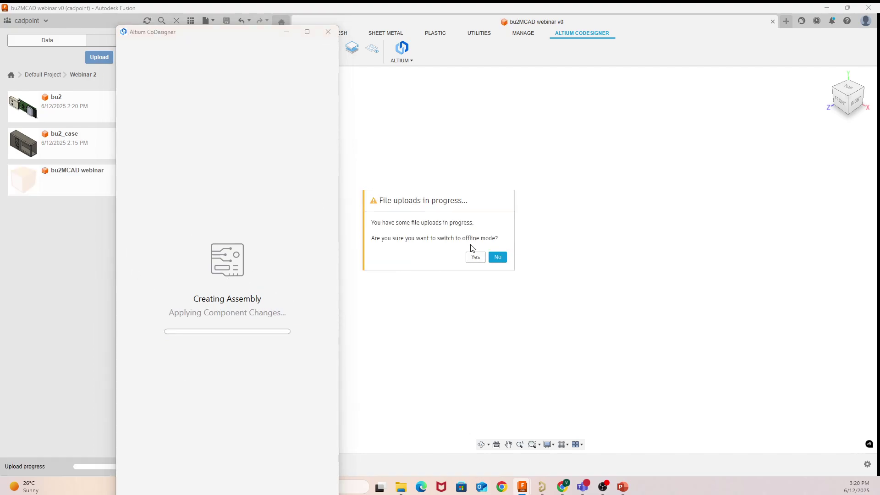
pyautogui.click(502, 257)
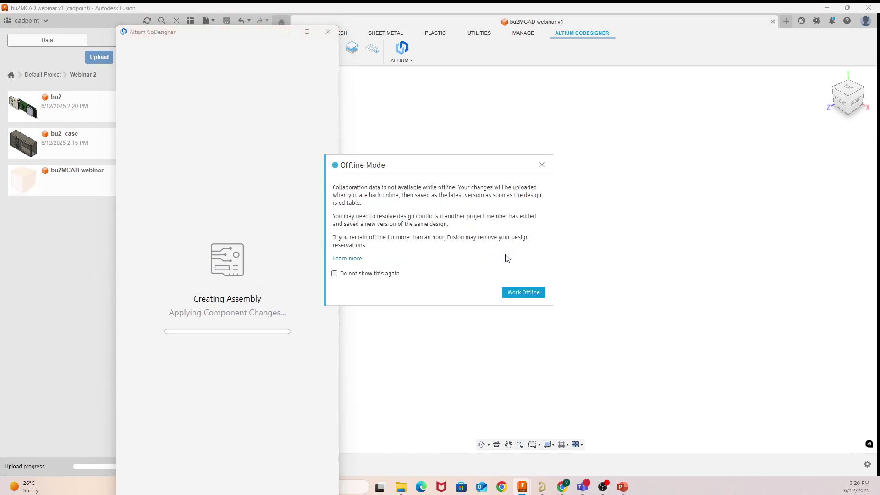
pyautogui.click(542, 165)
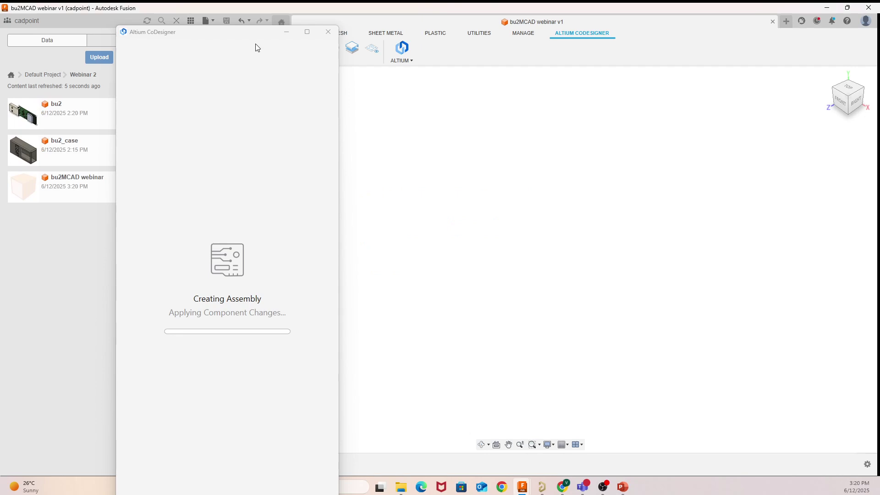
pyautogui.click(289, 36)
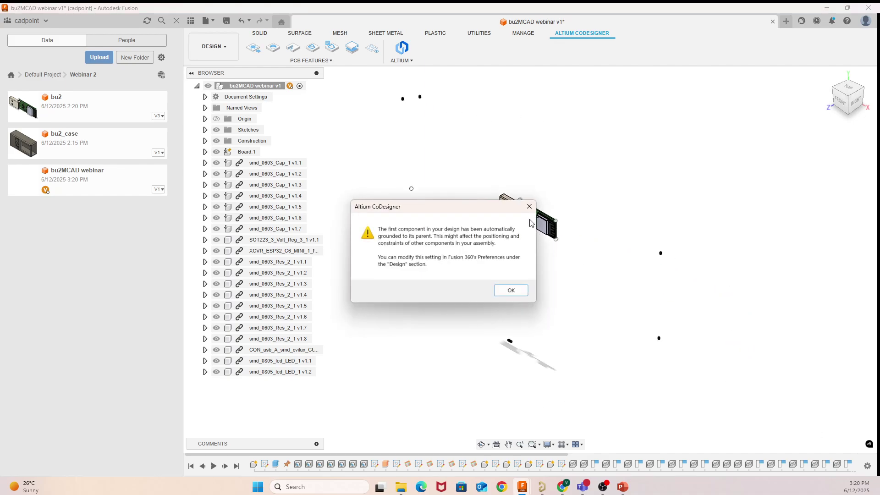
pyautogui.click(529, 207)
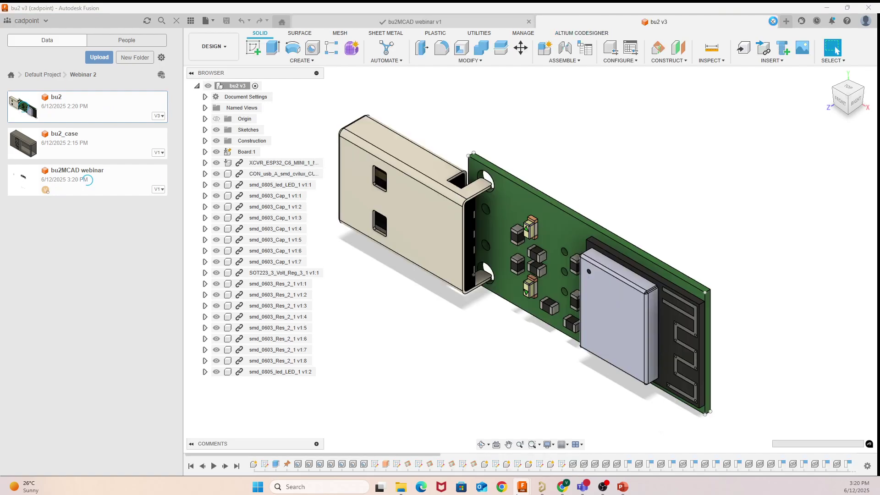
# Step: Close bu2MCAD webinar, orbit the bu2 board, and view it from the FRONT
pyautogui.click(529, 22)
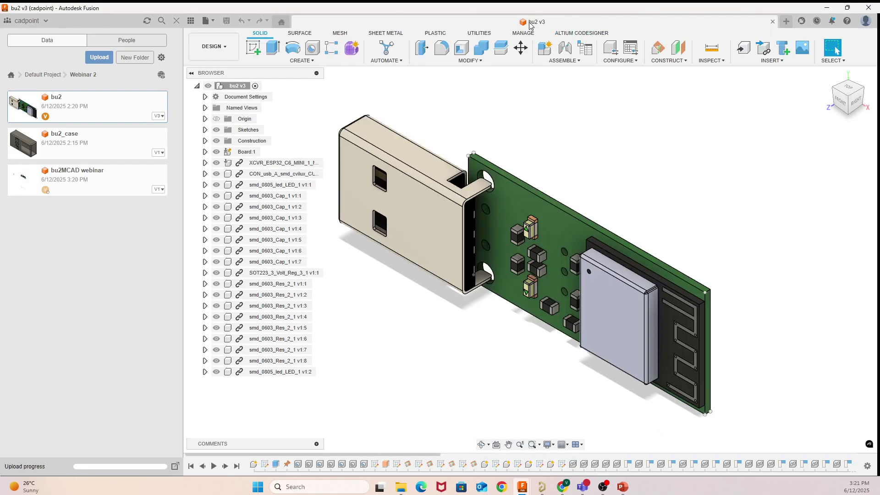
pyautogui.click(225, 195)
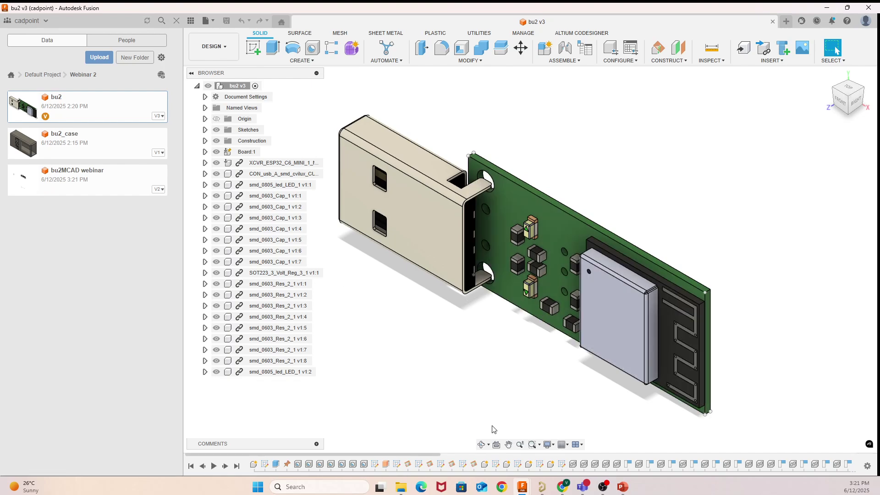
pyautogui.click(481, 445)
pyautogui.moveTo(505, 373); pyautogui.dragTo(581, 173)
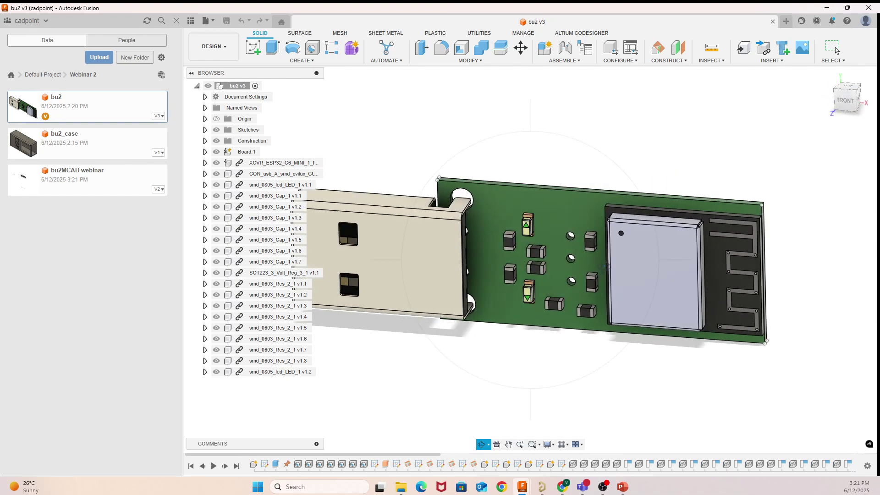
pyautogui.rightClick(584, 171)
pyautogui.click(619, 168)
pyautogui.click(846, 102)
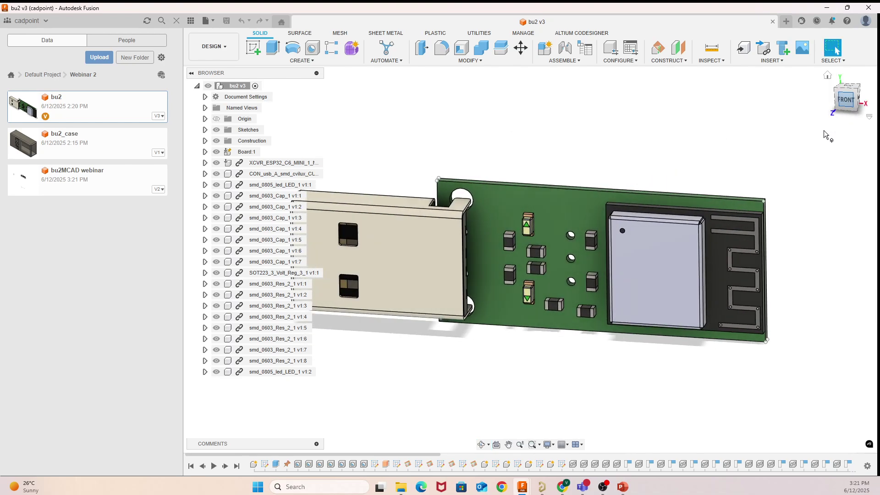
# Step: Try moving the whole board along its length with Move/Copy, then cancel
pyautogui.click(688, 260)
pyautogui.rightClick(686, 258)
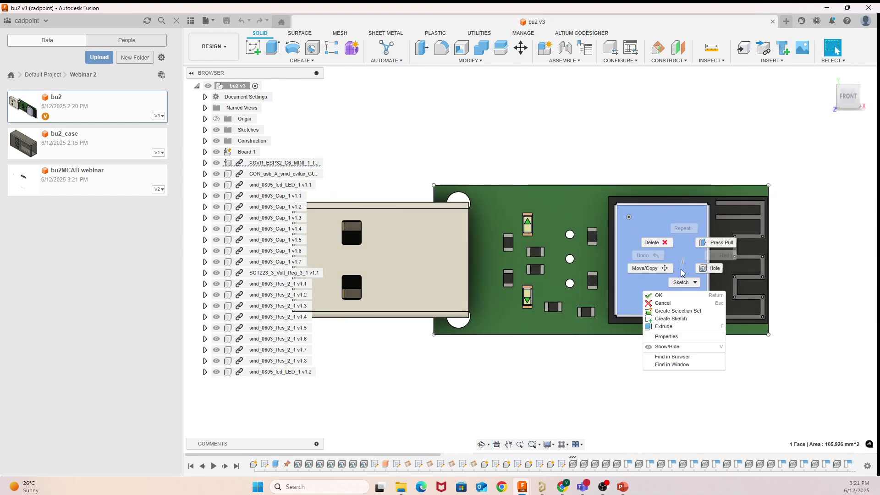
pyautogui.click(653, 265)
pyautogui.click(624, 257)
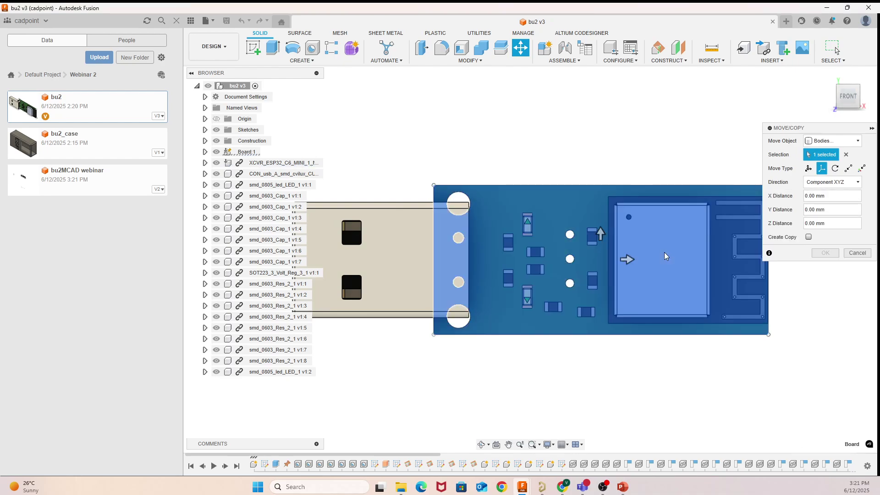
pyautogui.moveTo(620, 259)
pyautogui.mouseDown()
pyautogui.moveTo(648, 258)
pyautogui.moveTo(616, 260)
pyautogui.moveTo(628, 263)
pyautogui.mouseUp()
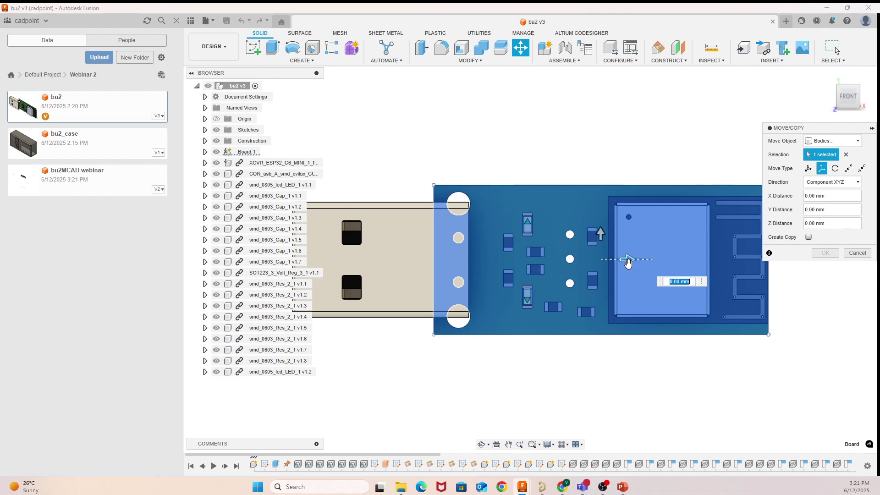
pyautogui.click(856, 253)
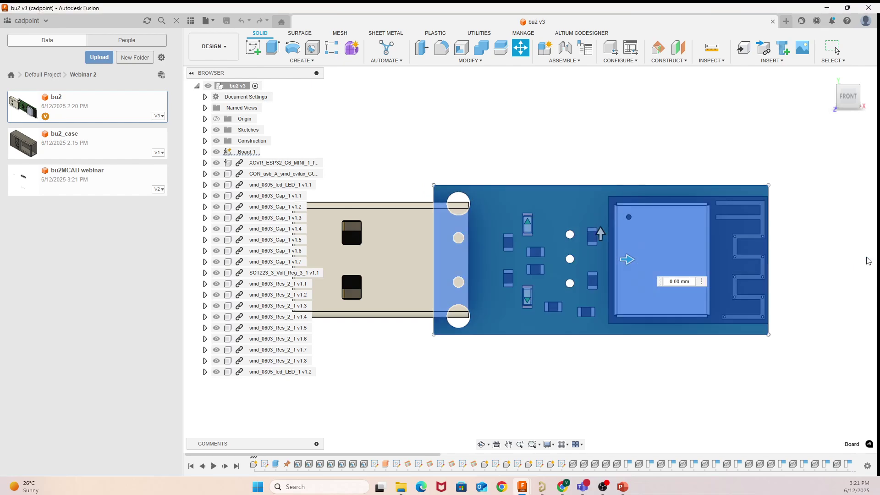
# Step: Tilt the board into a 3D view, then open the bu2_case enclosure design
pyautogui.click(483, 447)
pyautogui.moveTo(513, 367); pyautogui.dragTo(434, 348)
pyautogui.rightClick(624, 235)
pyautogui.click(649, 239)
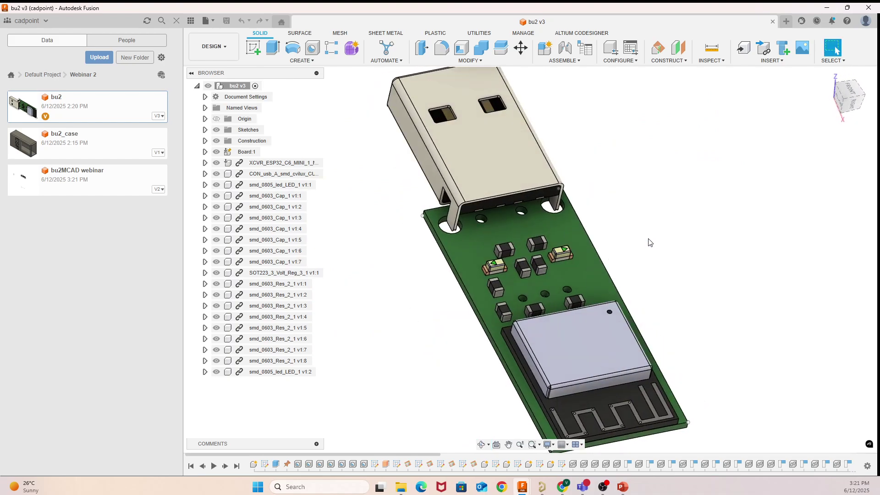
pyautogui.click(65, 144)
pyautogui.doubleClick(65, 143)
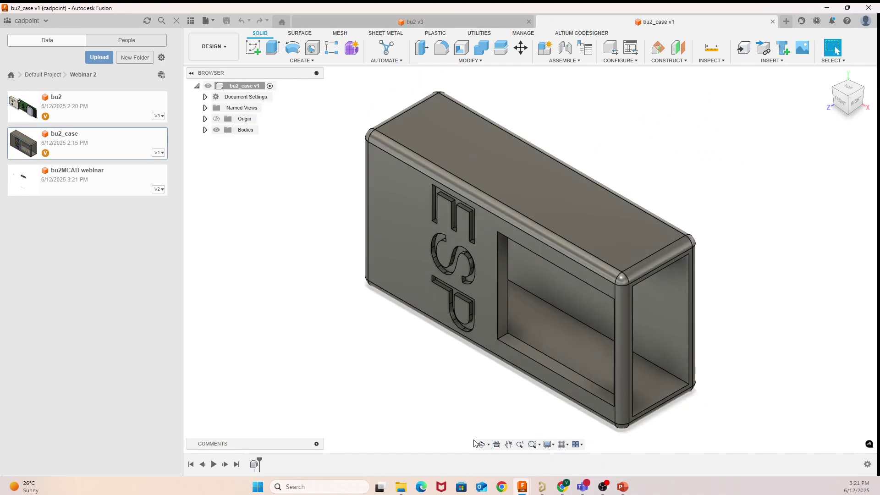
# Step: Orbit the bu2_case enclosure to inspect its open end and top, then start a new untitled design
pyautogui.click(474, 443)
pyautogui.moveTo(472, 440); pyautogui.dragTo(319, 189)
pyautogui.moveTo(578, 400); pyautogui.dragTo(595, 369)
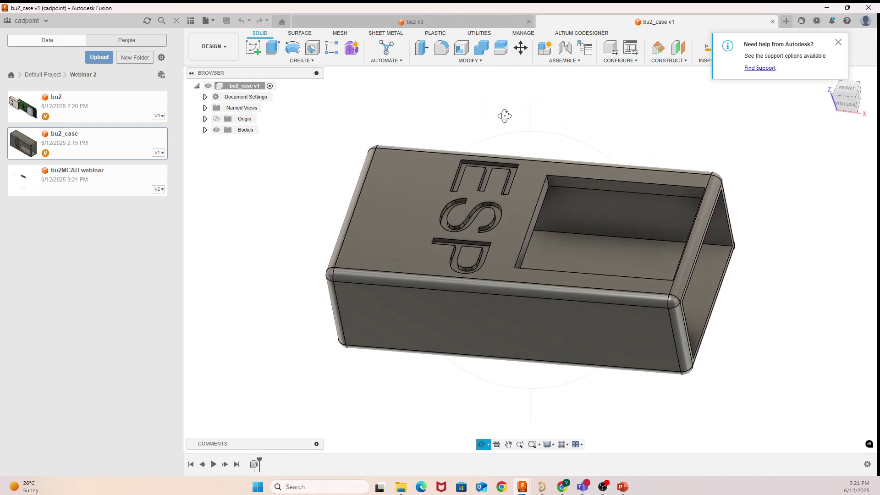
pyautogui.moveTo(504, 116); pyautogui.dragTo(560, 129)
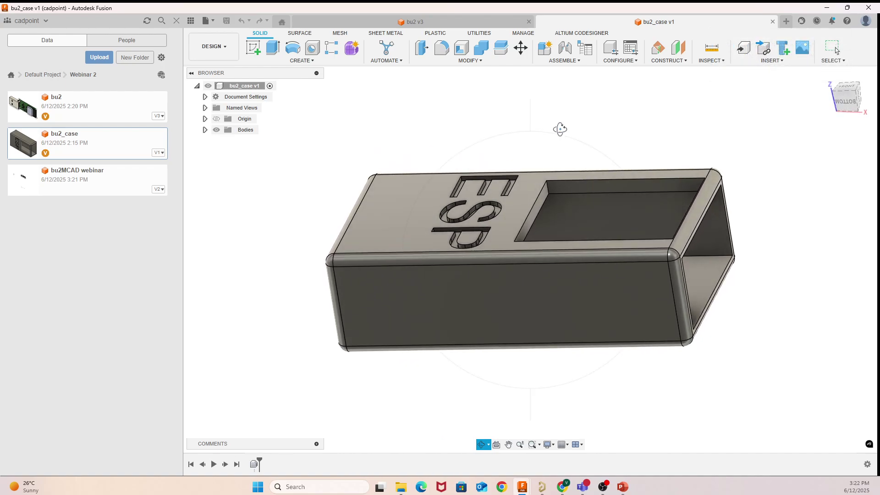
pyautogui.moveTo(546, 153)
pyautogui.mouseDown()
pyautogui.moveTo(546, 141)
pyautogui.moveTo(532, 161)
pyautogui.moveTo(550, 145)
pyautogui.mouseUp()
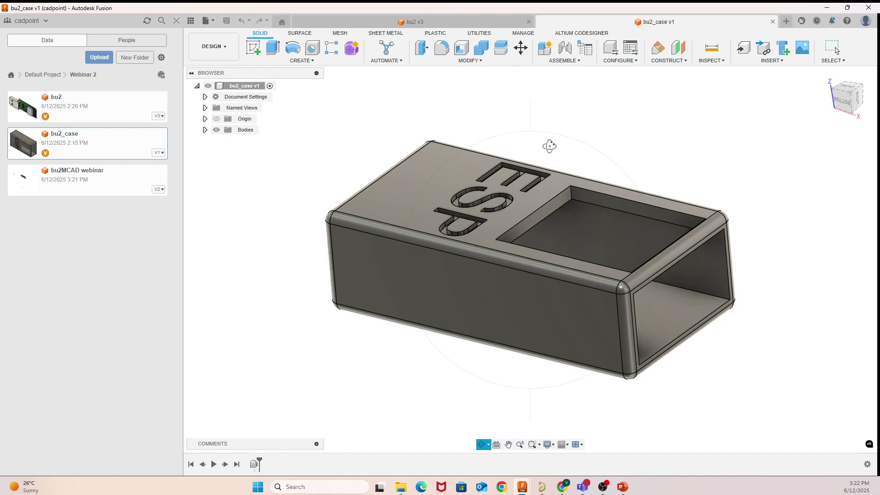
pyautogui.moveTo(549, 145); pyautogui.dragTo(568, 140)
pyautogui.rightClick(568, 139)
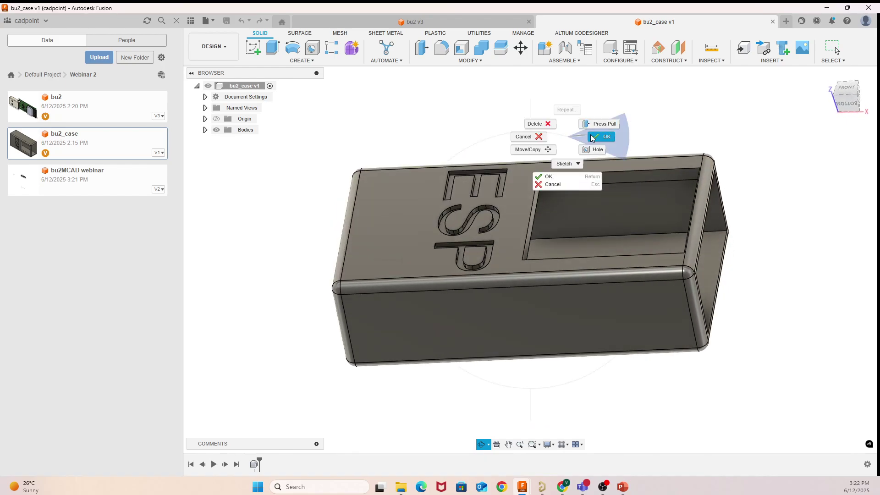
pyautogui.click(591, 148)
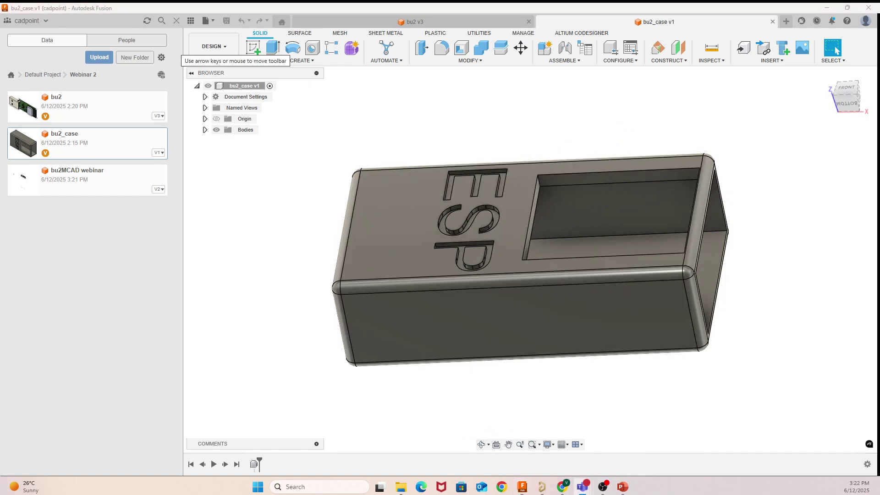
pyautogui.click(786, 21)
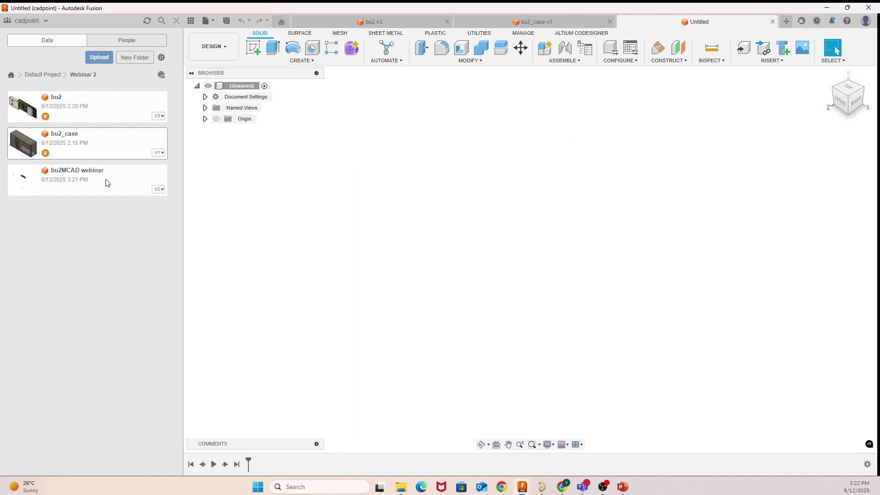
# Step: Place the ESP case in the new design rotated -90° about X
pyautogui.moveTo(94, 150); pyautogui.dragTo(389, 259)
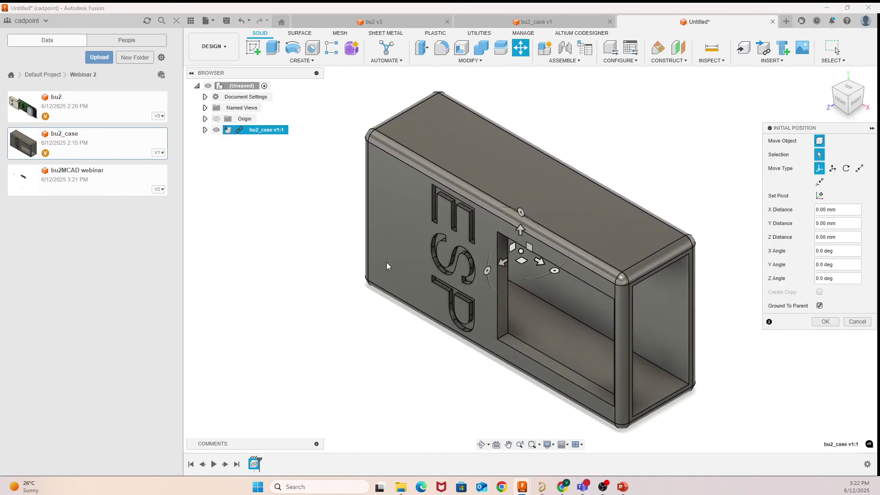
pyautogui.scroll(-2, 406, 257)
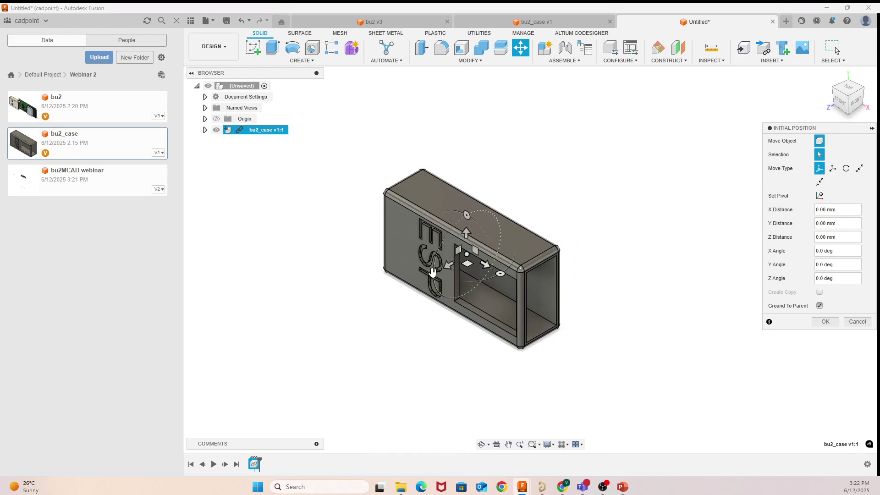
pyautogui.moveTo(433, 274); pyautogui.dragTo(469, 189)
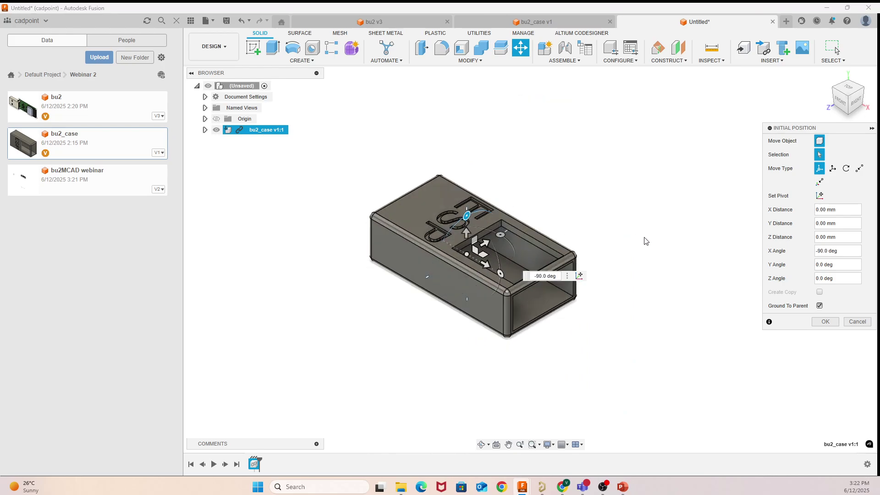
pyautogui.click(826, 321)
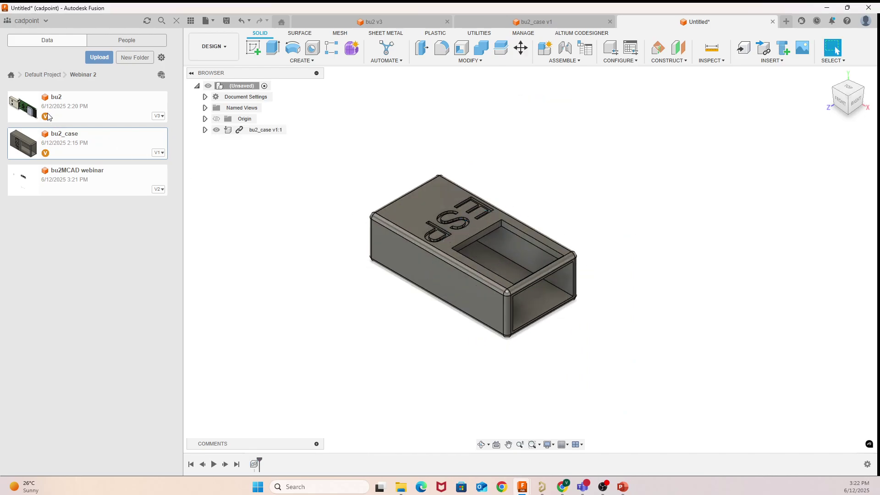
# Step: Insert the bu2 board and rotate it 90° about its connector edge
pyautogui.moveTo(46, 114); pyautogui.dragTo(616, 225)
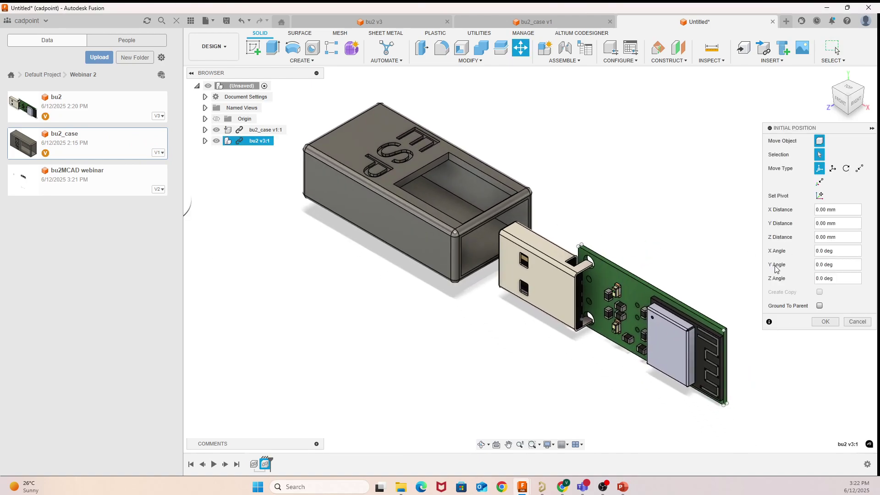
pyautogui.click(846, 168)
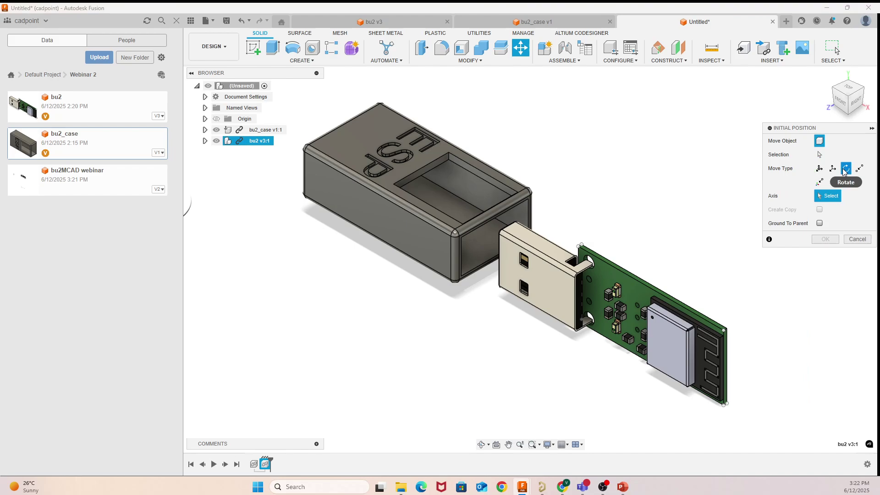
pyautogui.click(562, 281)
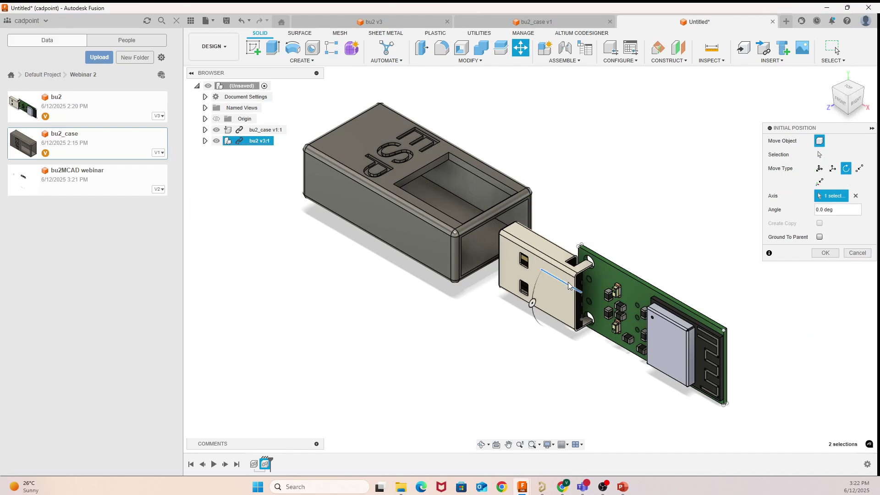
pyautogui.moveTo(534, 303); pyautogui.dragTo(566, 256)
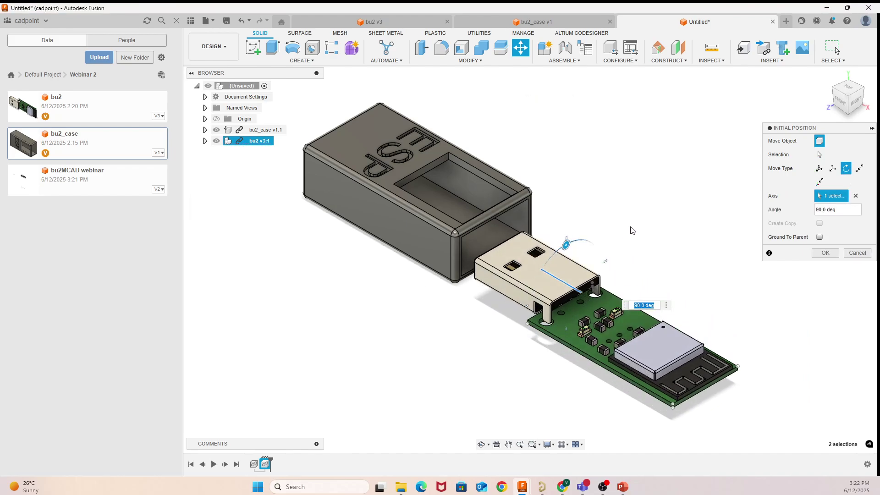
pyautogui.click(825, 253)
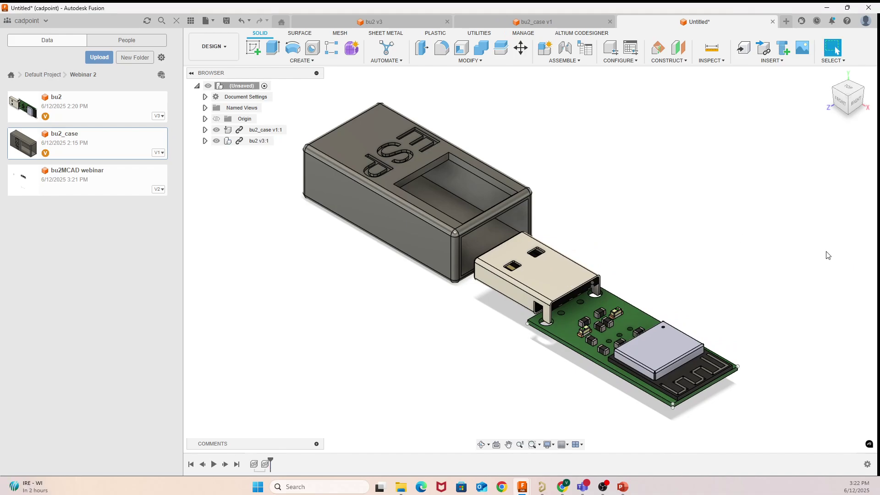
# Step: Move the bu2 v3:1 component 3.6 mm in Y and 0.8 mm in Z to centre its plug
pyautogui.click(863, 107)
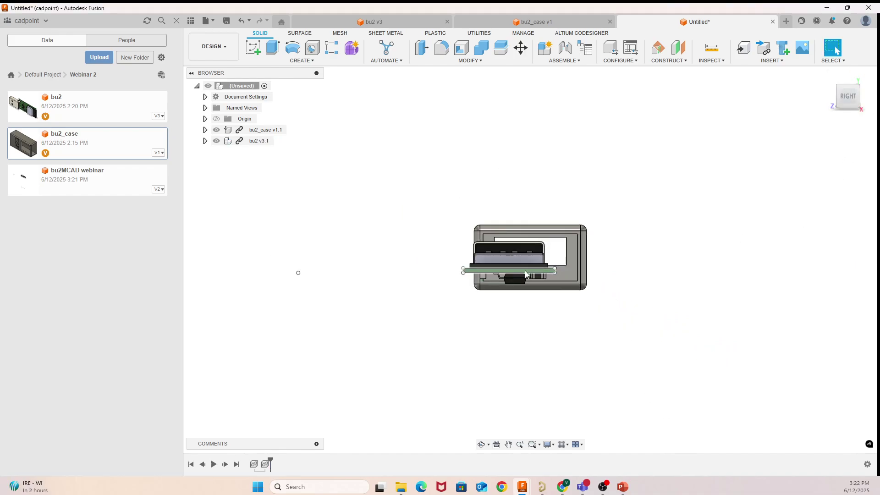
pyautogui.click(833, 97)
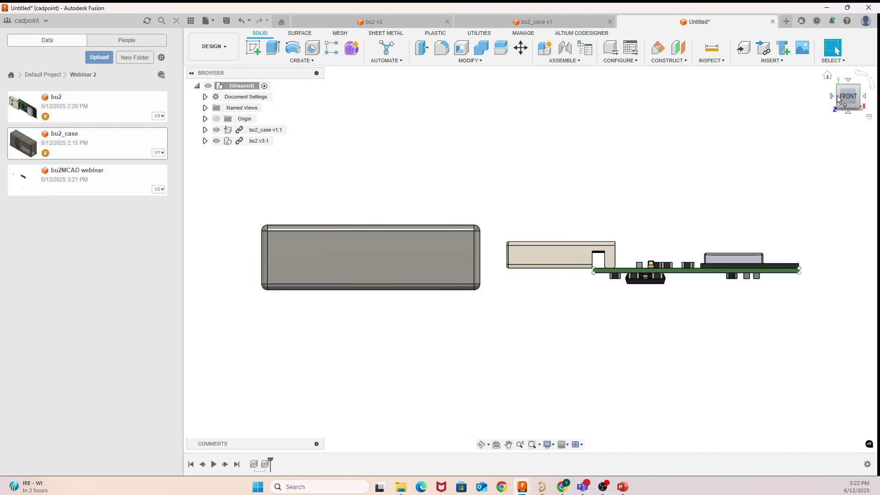
pyautogui.click(833, 97)
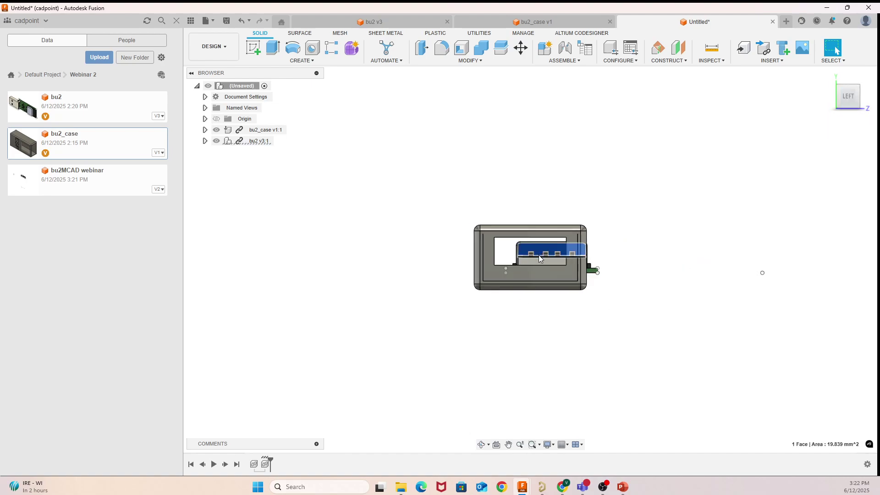
pyautogui.rightClick(540, 259)
pyautogui.click(504, 272)
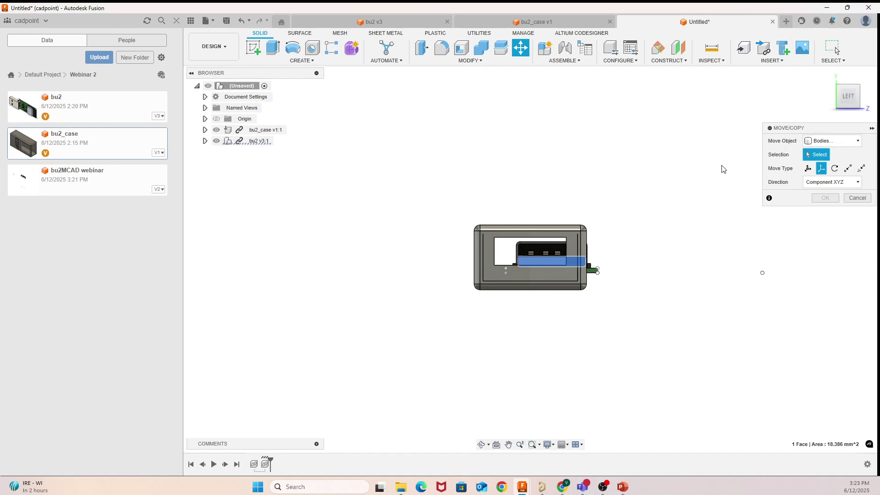
pyautogui.click(831, 141)
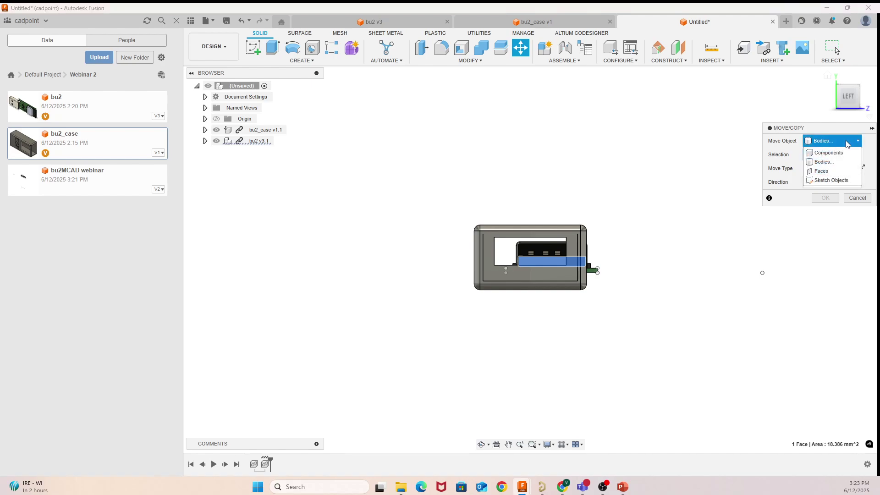
pyautogui.click(834, 150)
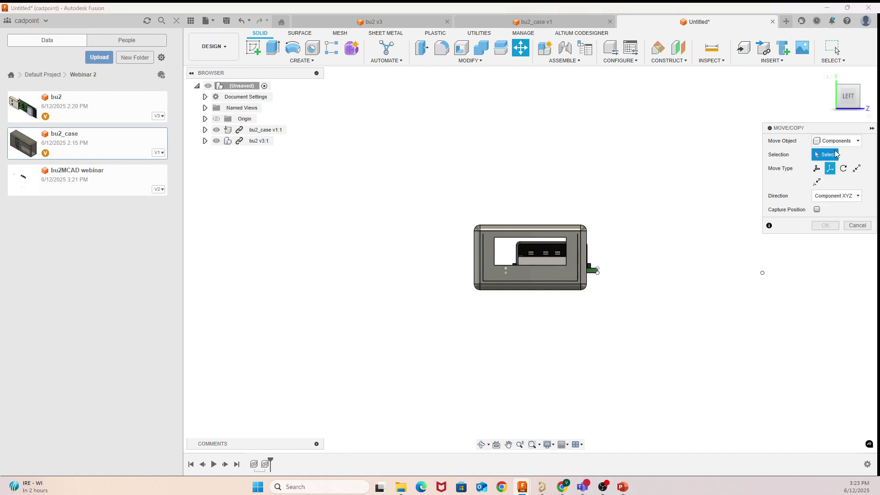
pyautogui.click(245, 143)
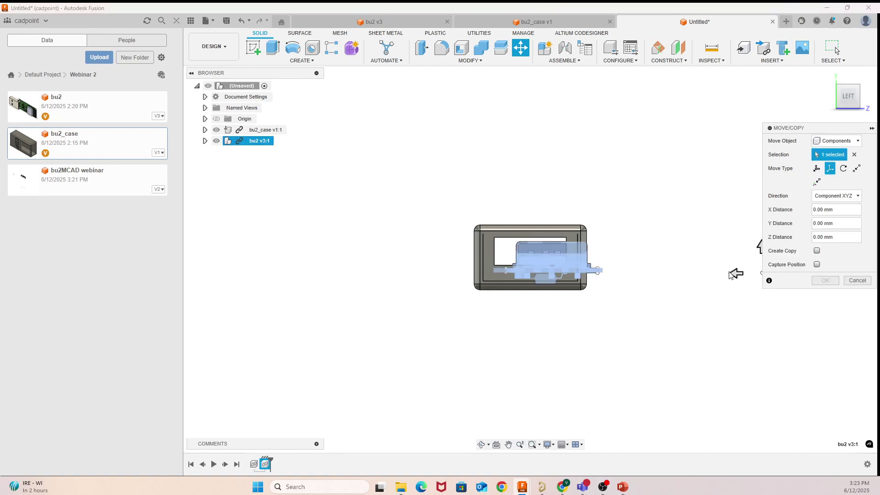
pyautogui.moveTo(730, 274); pyautogui.dragTo(713, 273)
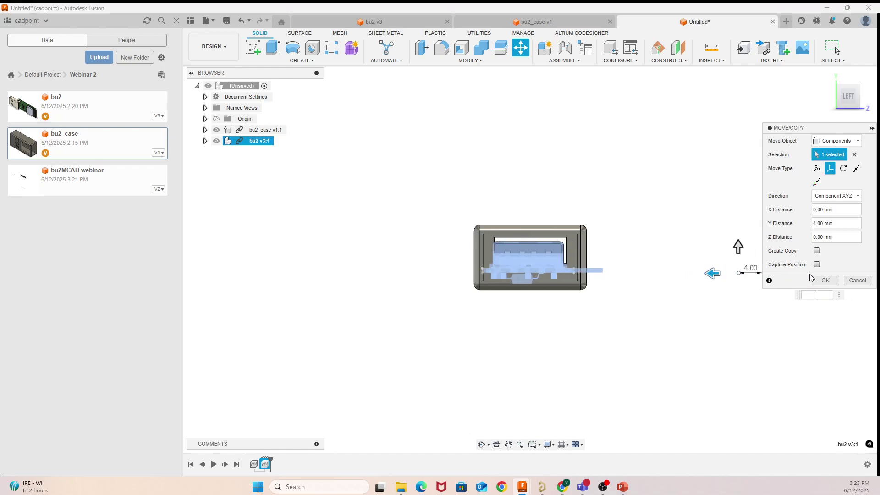
pyautogui.write('3.5')
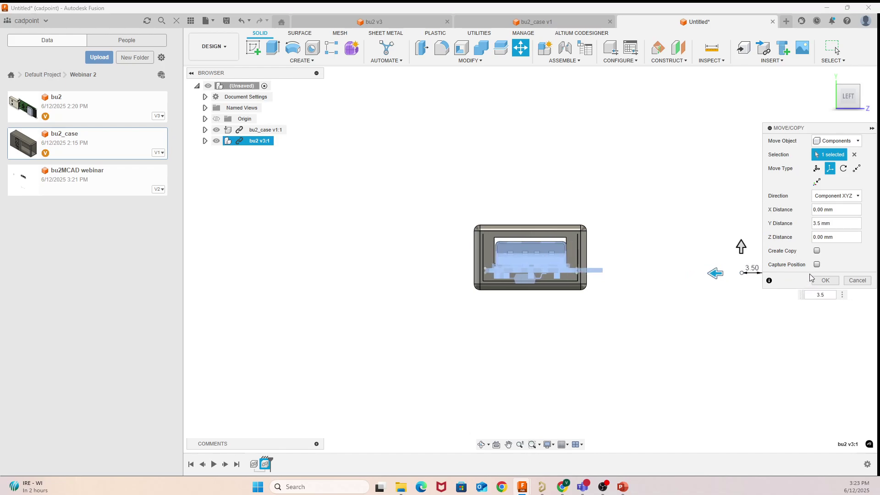
pyautogui.write('.')
pyautogui.moveTo(741, 247); pyautogui.dragTo(742, 244)
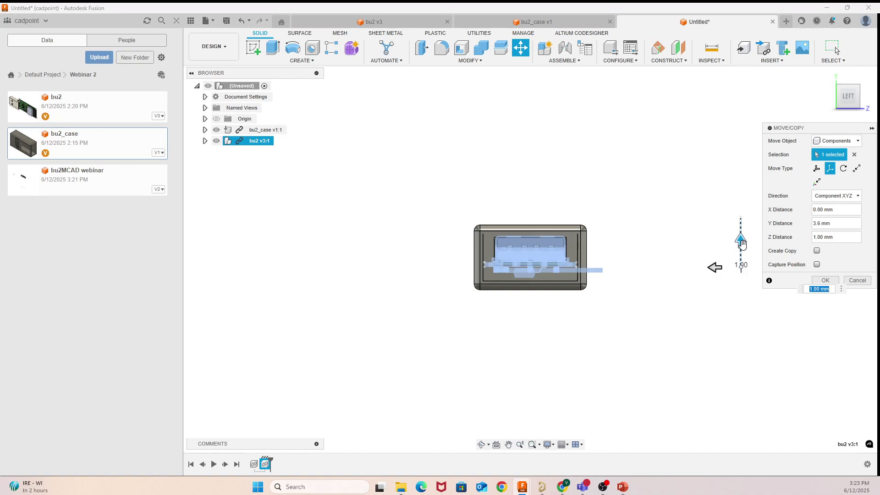
pyautogui.write('0.')
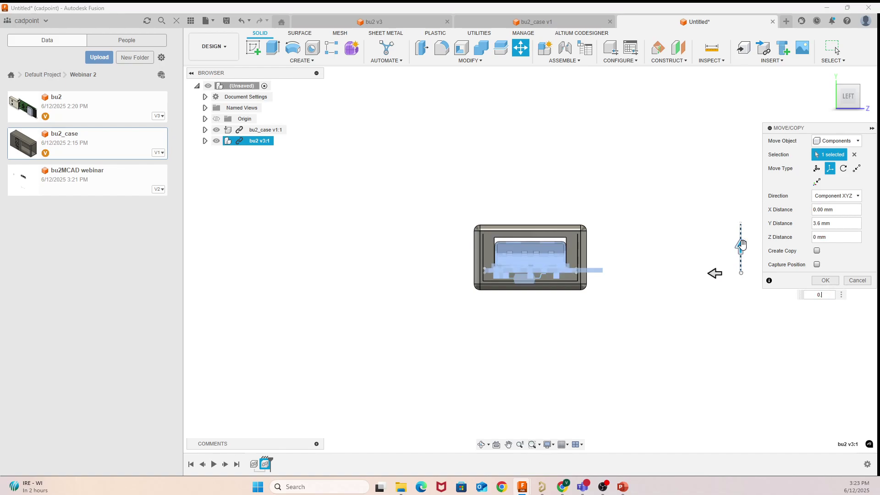
pyautogui.write('8')
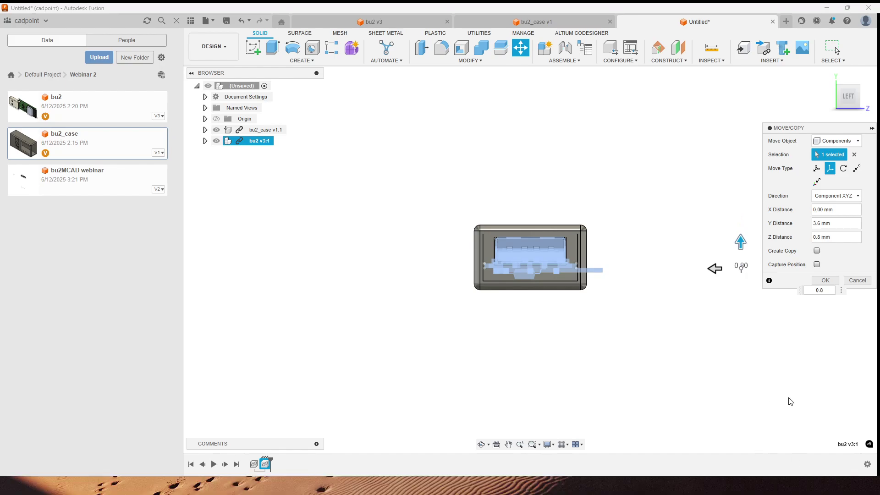
pyautogui.click(826, 281)
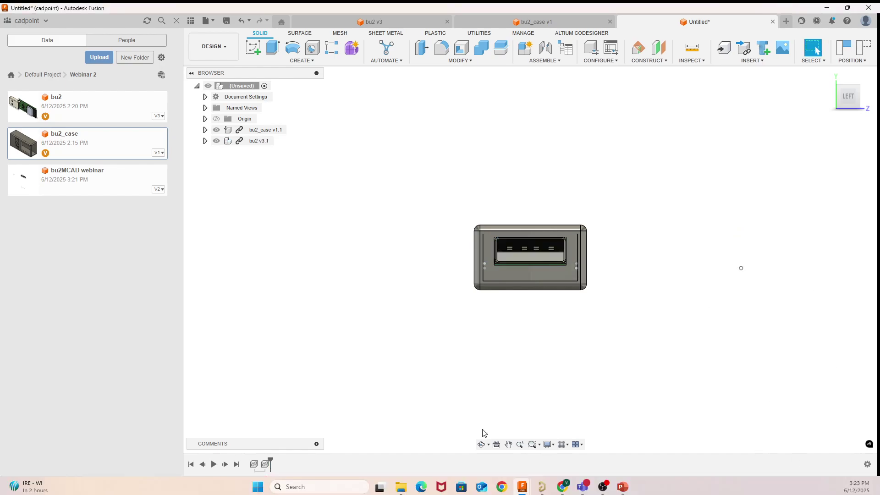
pyautogui.click(482, 444)
# Step: From the top view, pick the bu2 v3:1 board as the component to move
pyautogui.moveTo(678, 244); pyautogui.dragTo(625, 332)
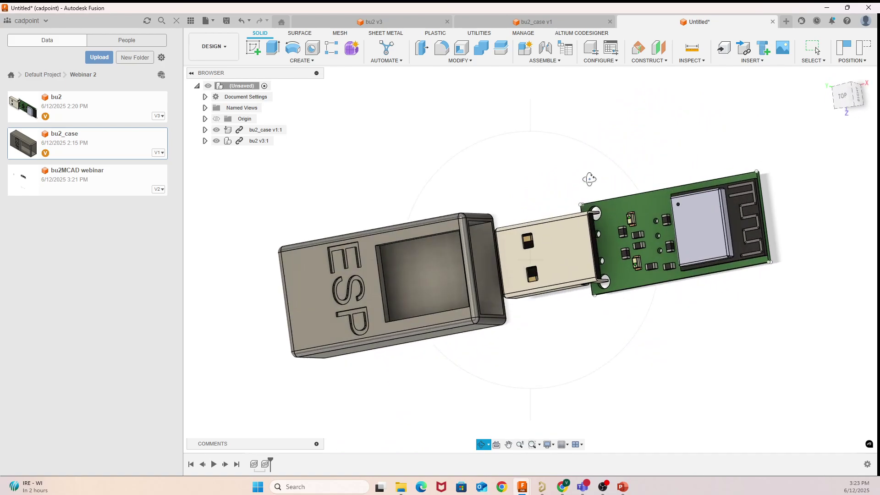
pyautogui.rightClick(589, 179)
pyautogui.click(621, 182)
pyautogui.click(840, 98)
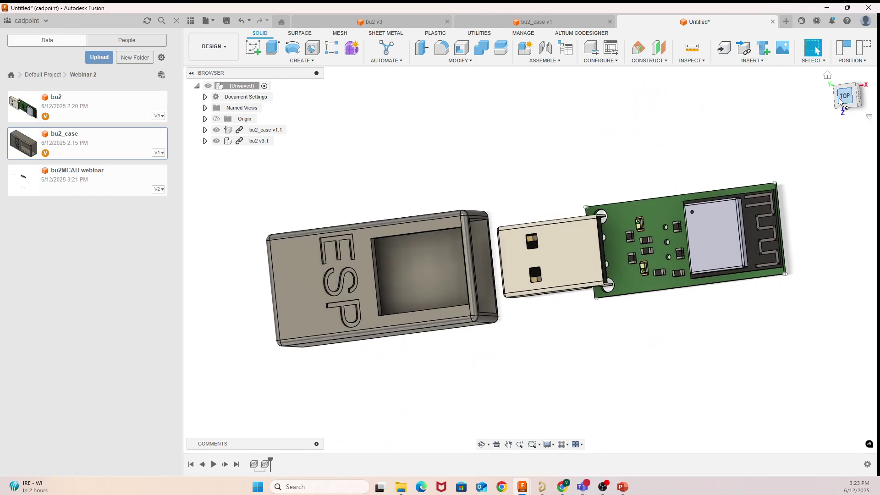
pyautogui.rightClick(596, 252)
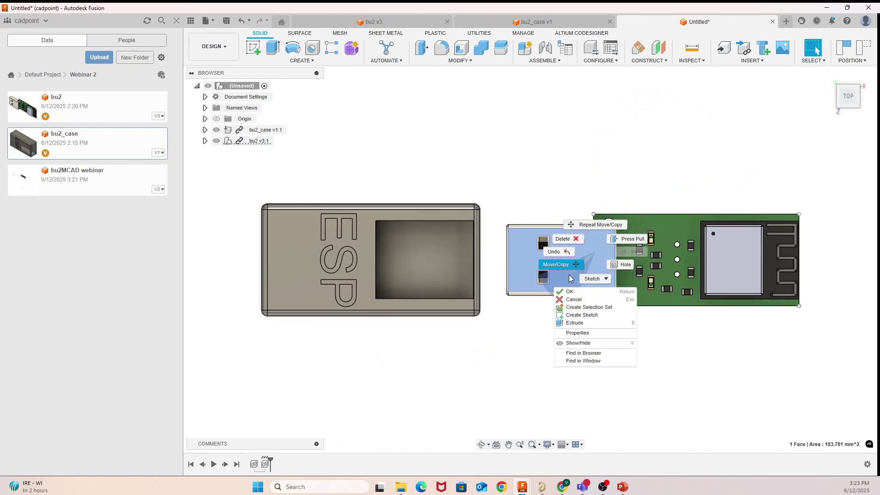
pyautogui.click(558, 265)
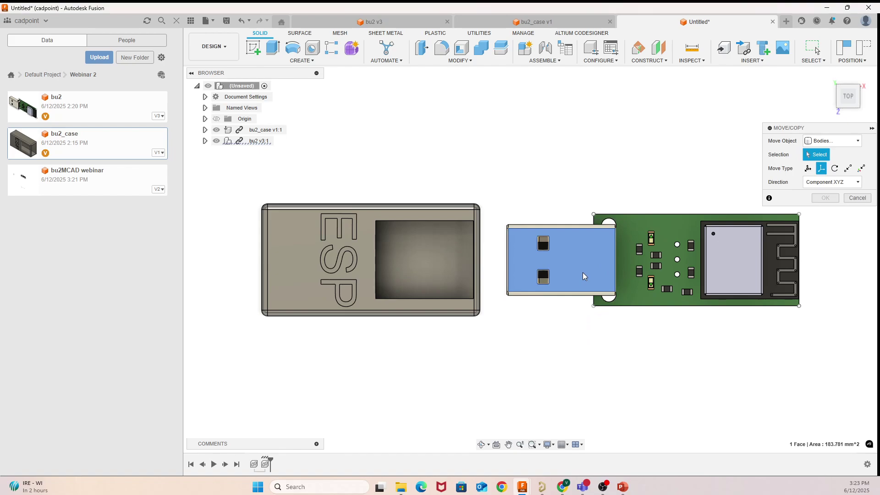
pyautogui.click(830, 141)
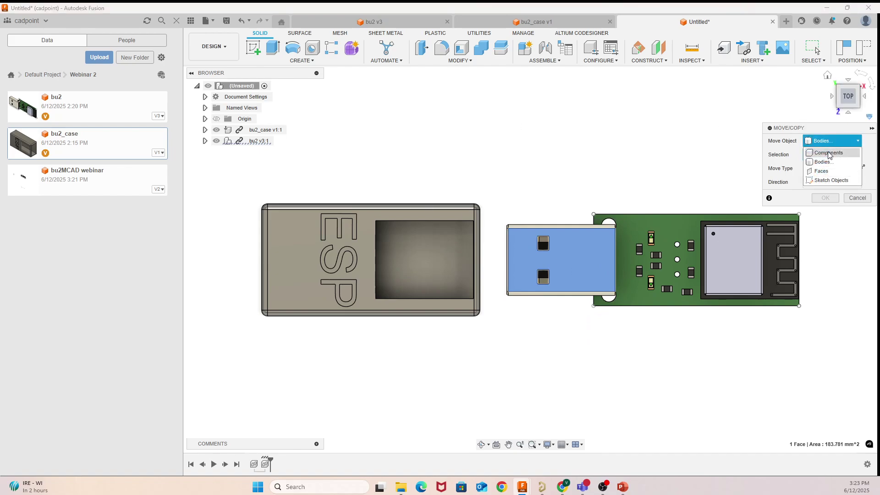
pyautogui.click(830, 154)
pyautogui.click(257, 141)
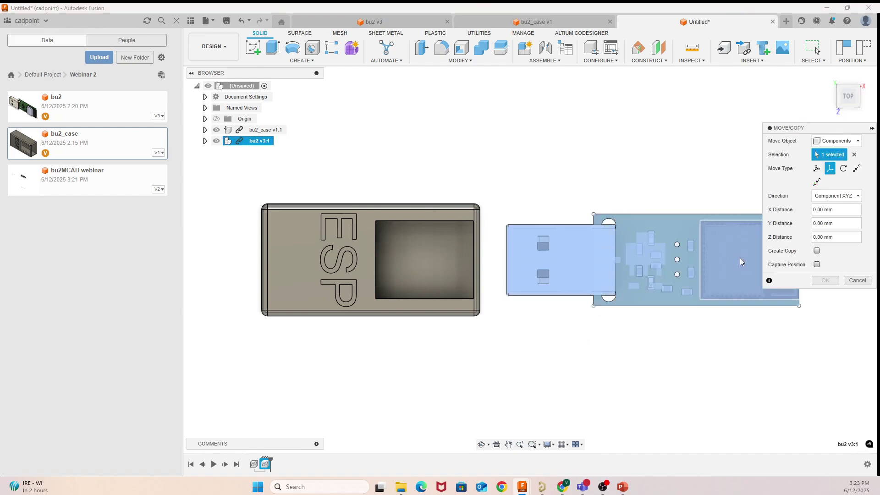
pyautogui.scroll(-5, 653, 259)
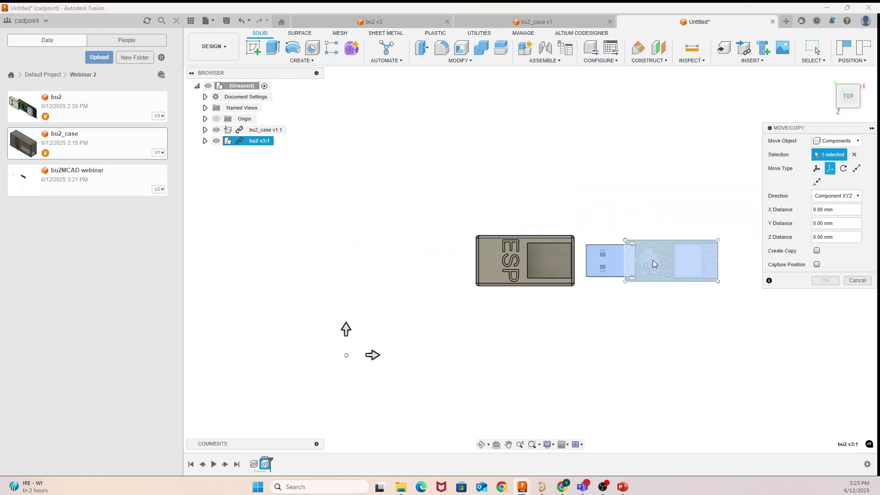
pyautogui.scroll(-2, 653, 260)
pyautogui.click(205, 141)
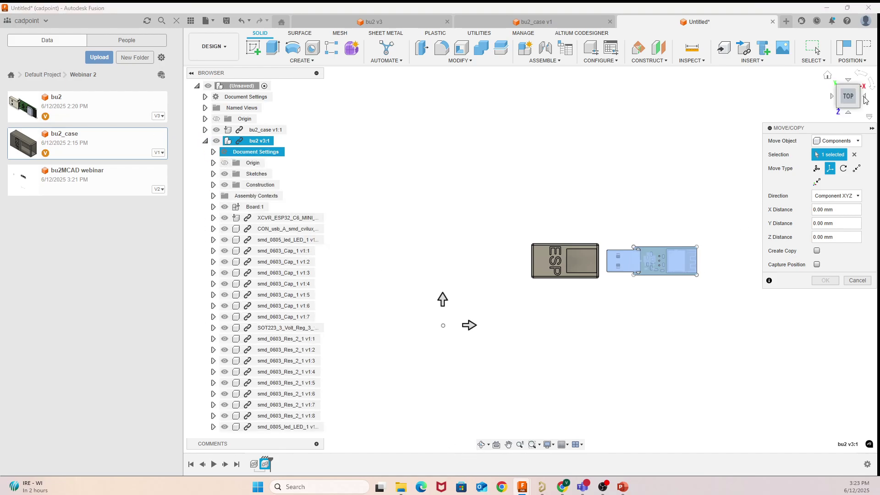
pyautogui.click(205, 142)
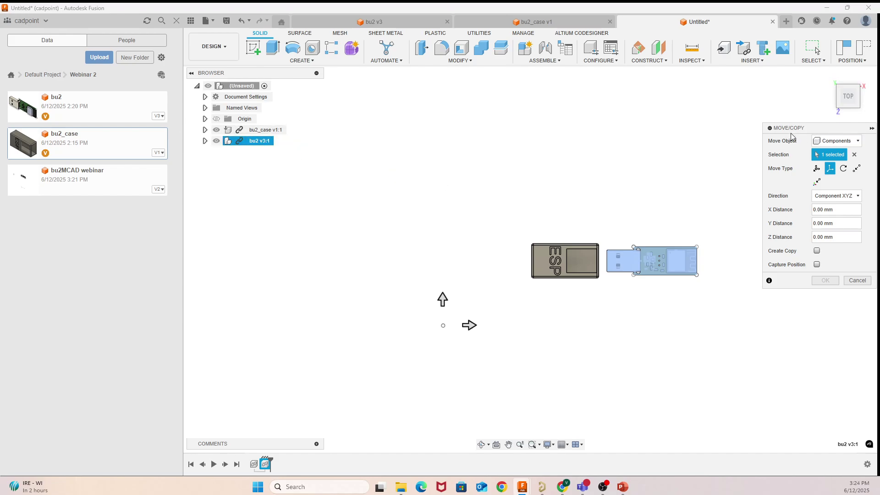
# Step: Slide the board -54 mm along X into the ESP case and confirm
pyautogui.moveTo(470, 327); pyautogui.dragTo(372, 327)
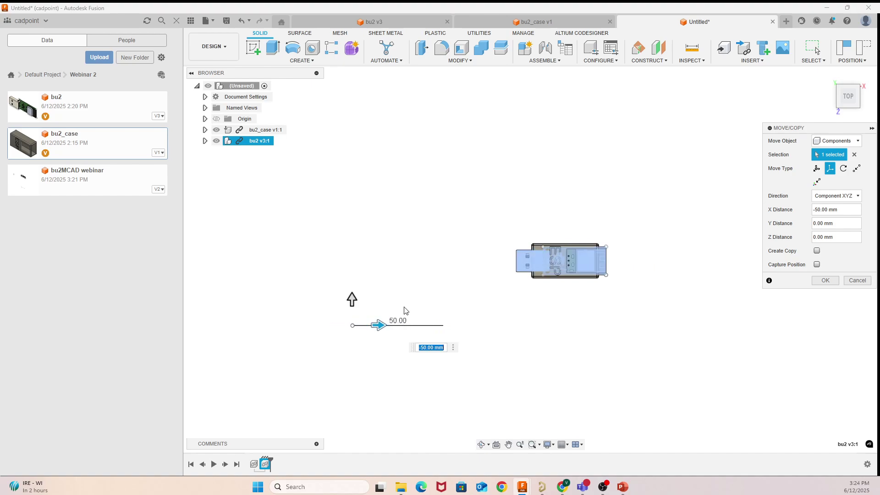
pyautogui.press('BackSpace')
pyautogui.write('4')
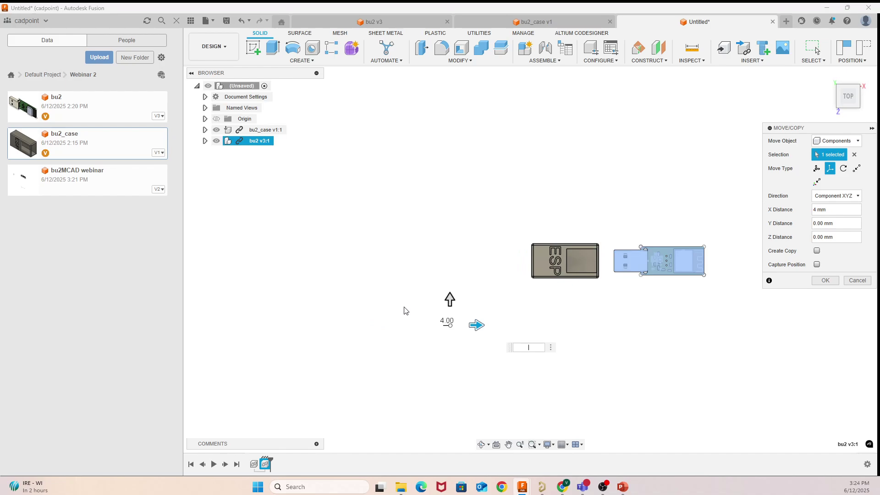
pyautogui.press('Return')
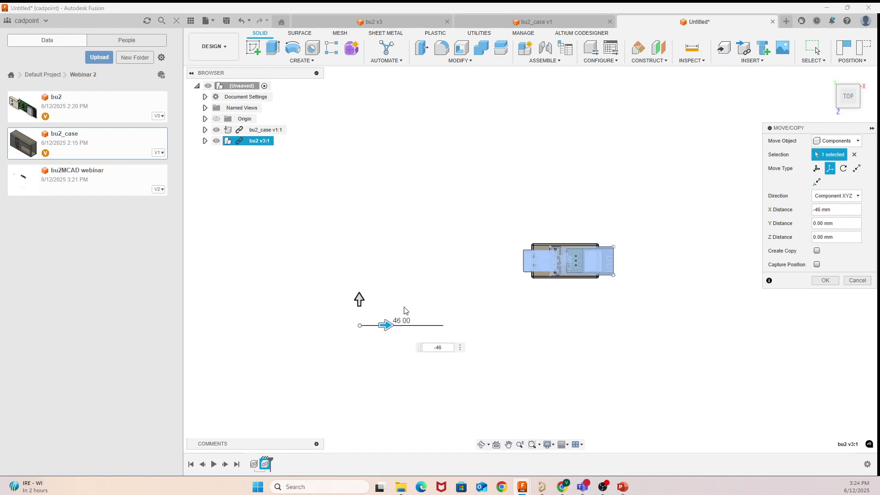
pyautogui.press('Return')
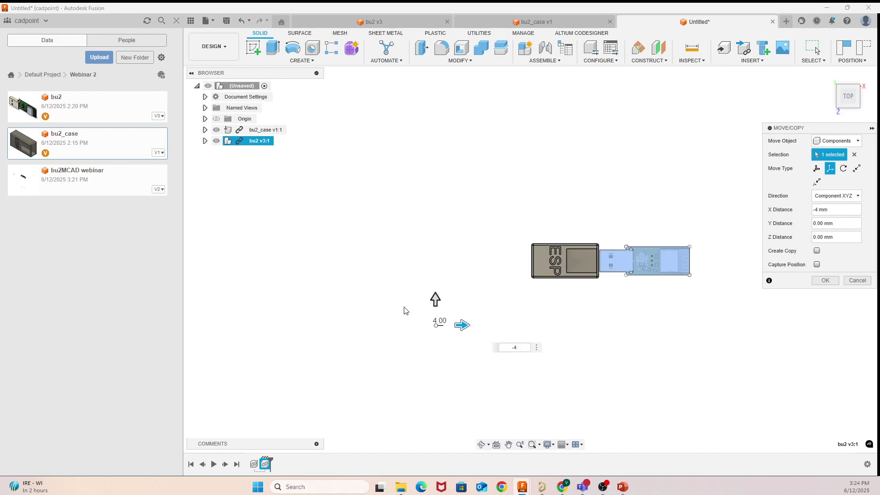
pyautogui.press('Return')
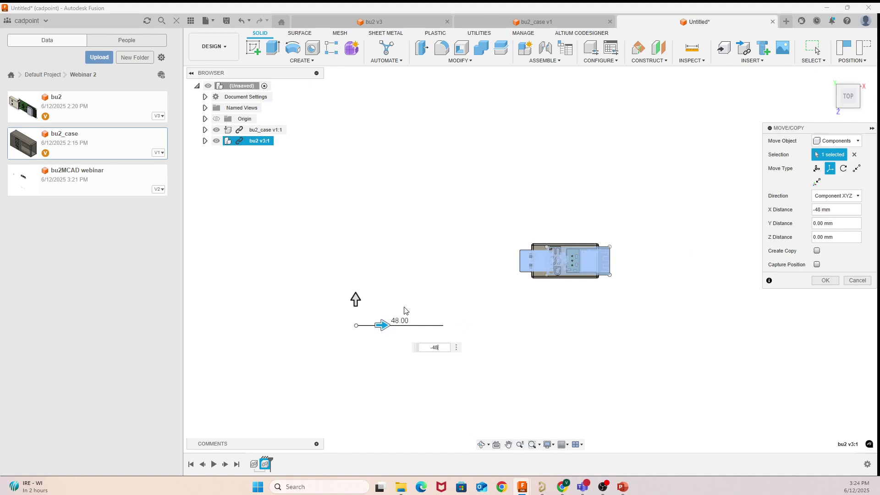
pyautogui.press('BackSpace')
pyautogui.write('9')
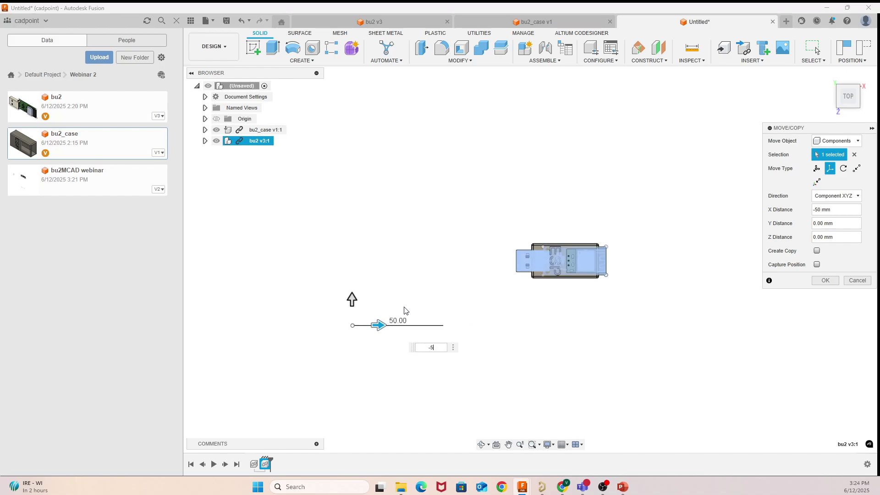
pyautogui.write('4')
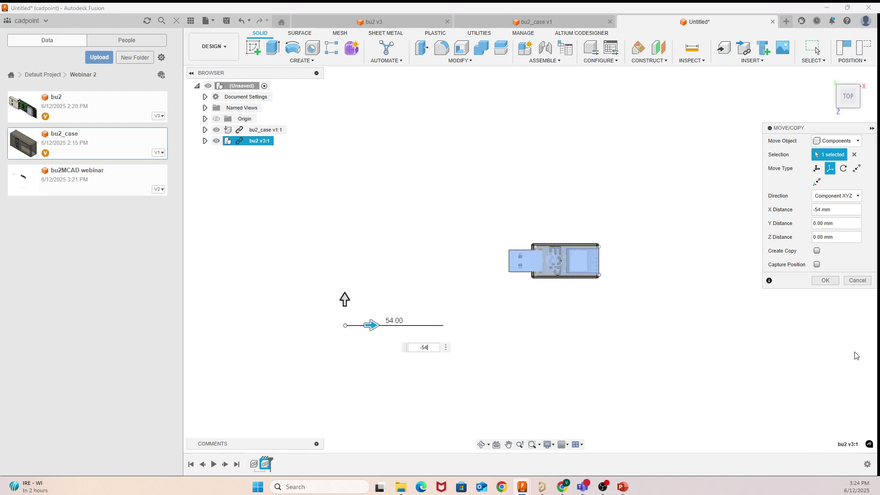
pyautogui.click(834, 280)
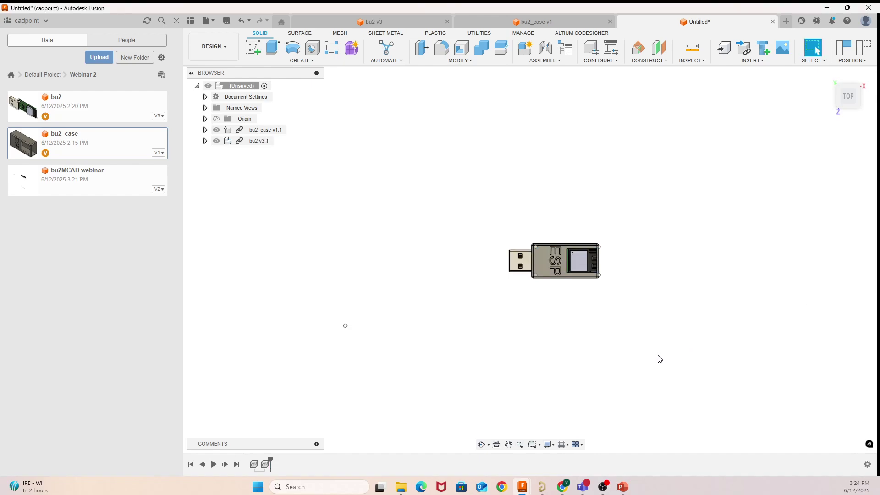
pyautogui.click(482, 444)
pyautogui.moveTo(495, 435); pyautogui.dragTo(562, 278)
# Step: Select bu2 in the Data panel and bring up the ALTIUM CODESIGNER ribbon tools
pyautogui.scroll(5, 563, 278)
pyautogui.moveTo(606, 259); pyautogui.dragTo(578, 163)
pyautogui.rightClick(579, 163)
pyautogui.click(613, 166)
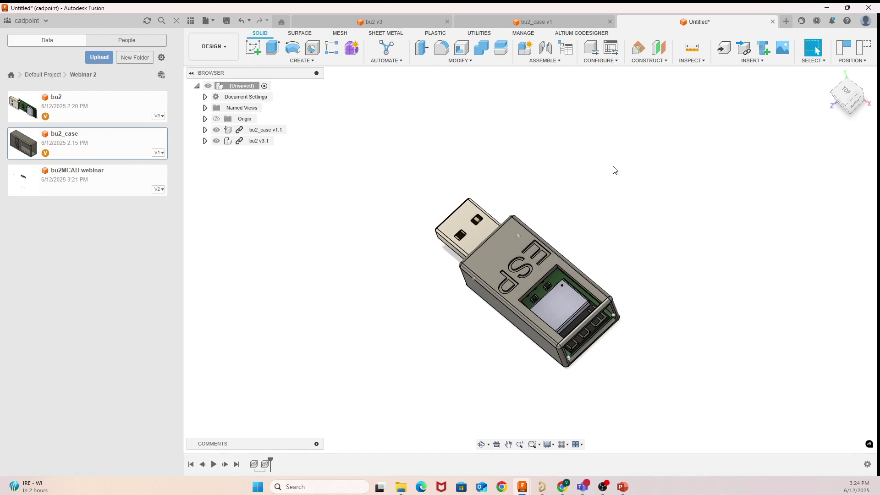
pyautogui.click(84, 106)
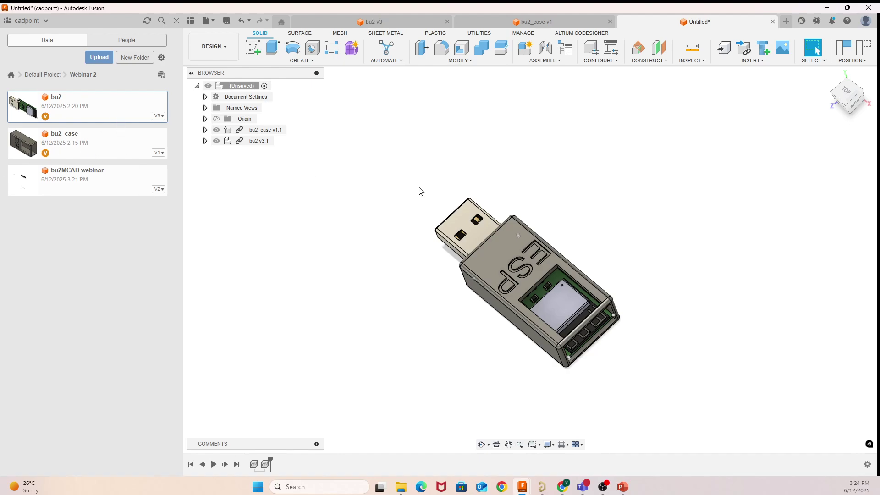
pyautogui.click(579, 36)
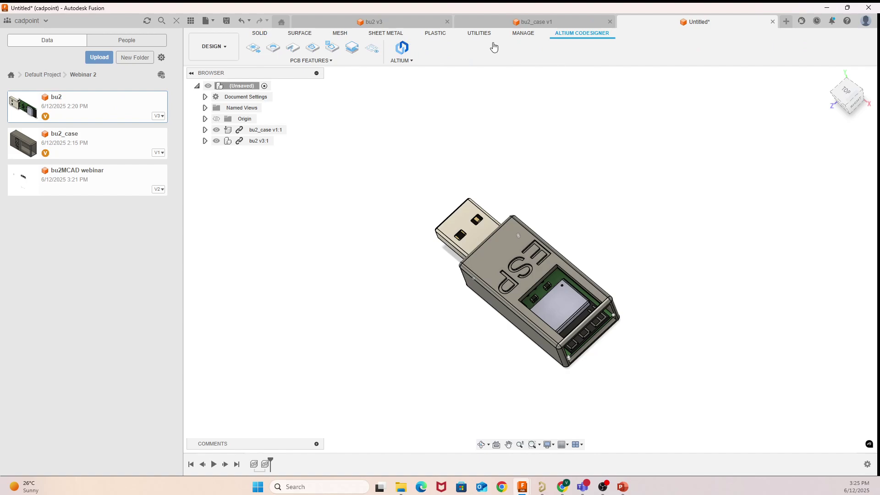
# Step: Load bu2 in the CoDesigner panel, check the bu2_case:1 enclosure entry, then minimise it
pyautogui.click(406, 57)
pyautogui.click(414, 71)
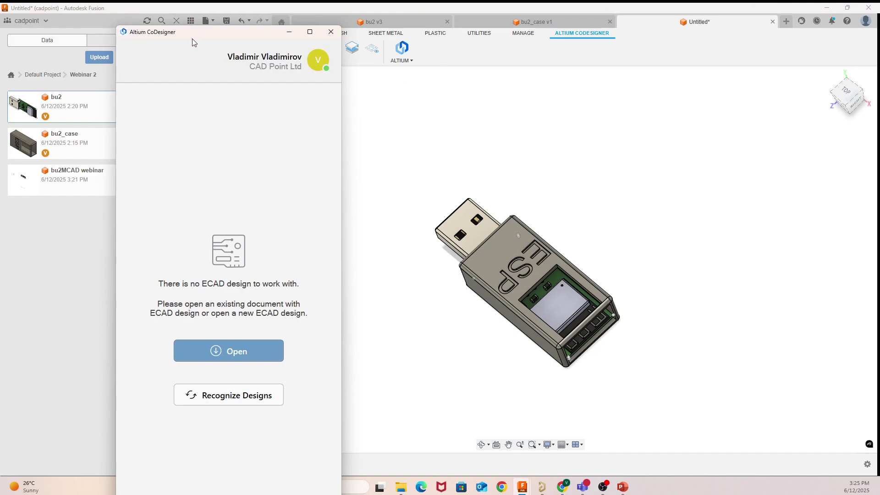
pyautogui.click(223, 401)
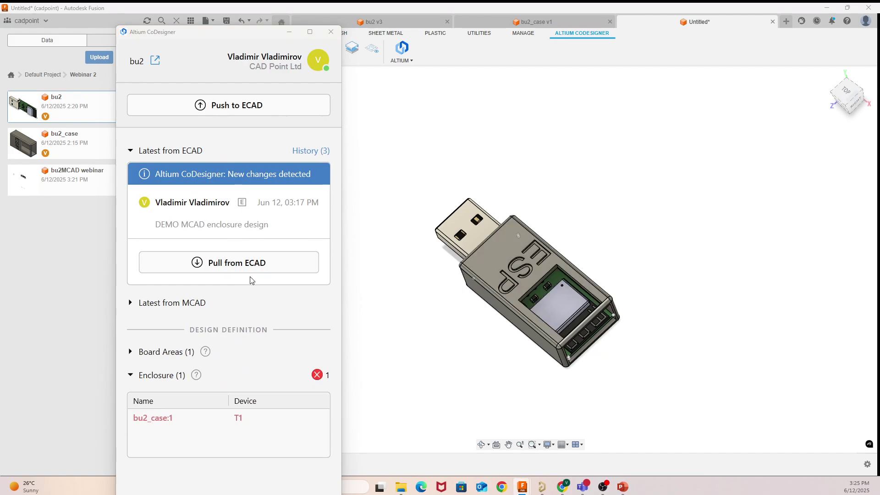
pyautogui.click(239, 421)
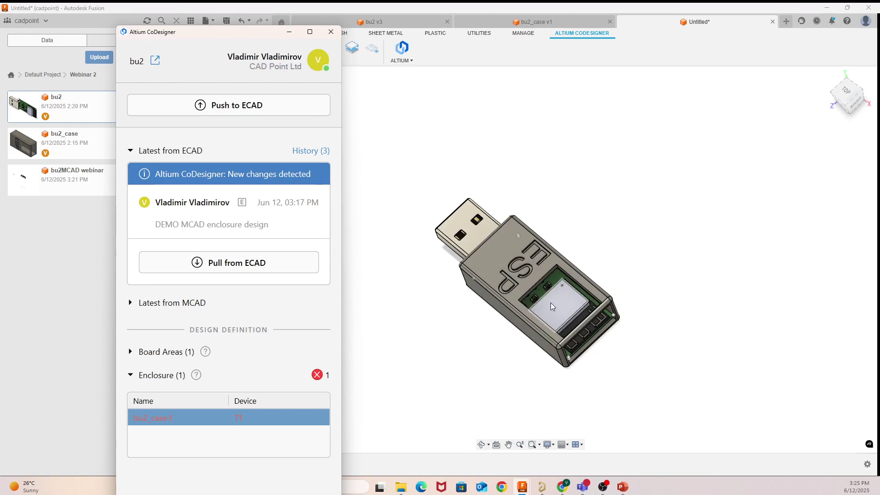
pyautogui.click(288, 33)
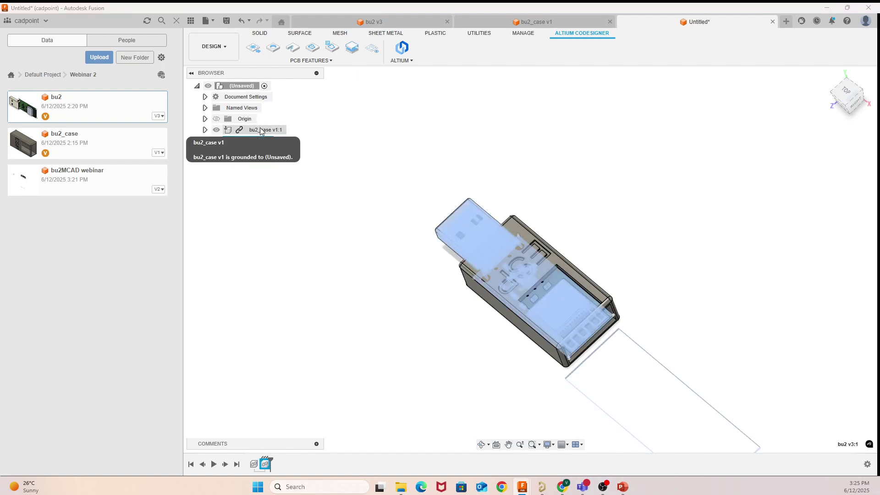
pyautogui.click(280, 130)
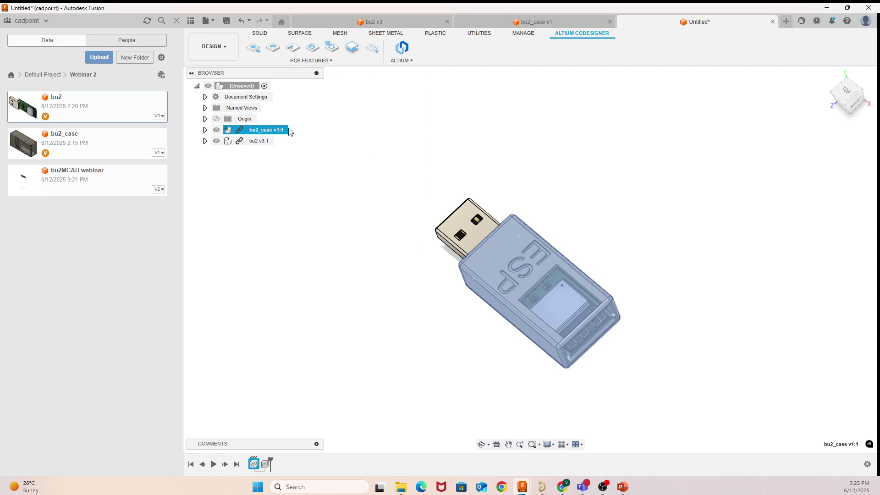
pyautogui.click(266, 142)
pyautogui.rightClick(269, 145)
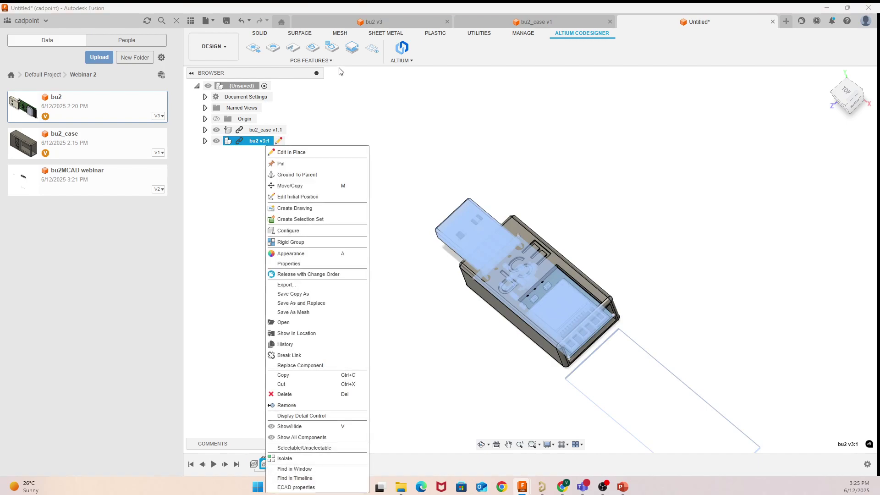
pyautogui.click(346, 52)
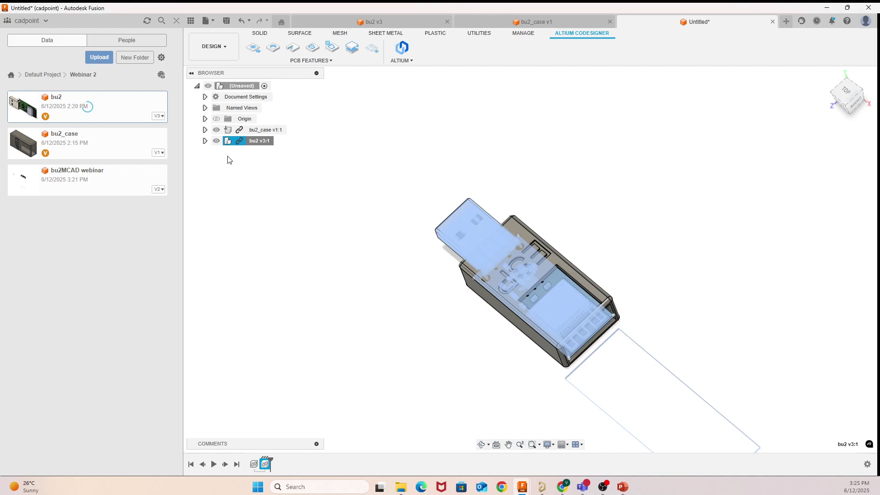
pyautogui.click(266, 130)
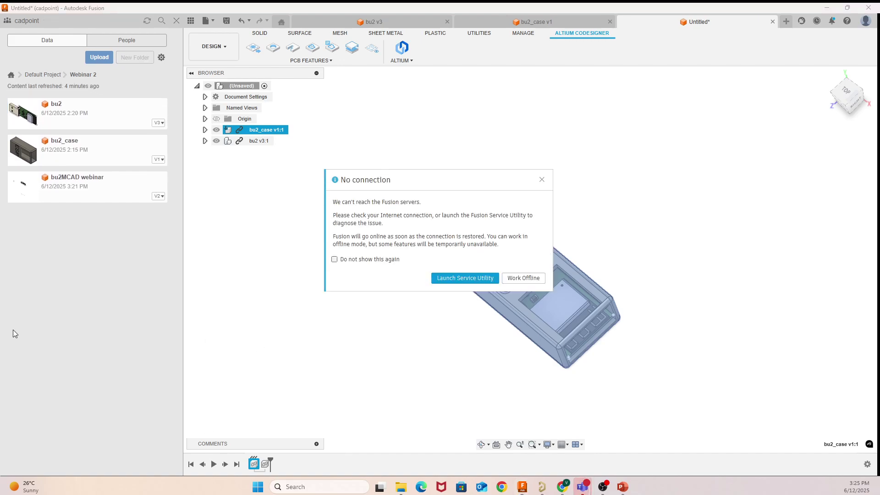
pyautogui.click(542, 180)
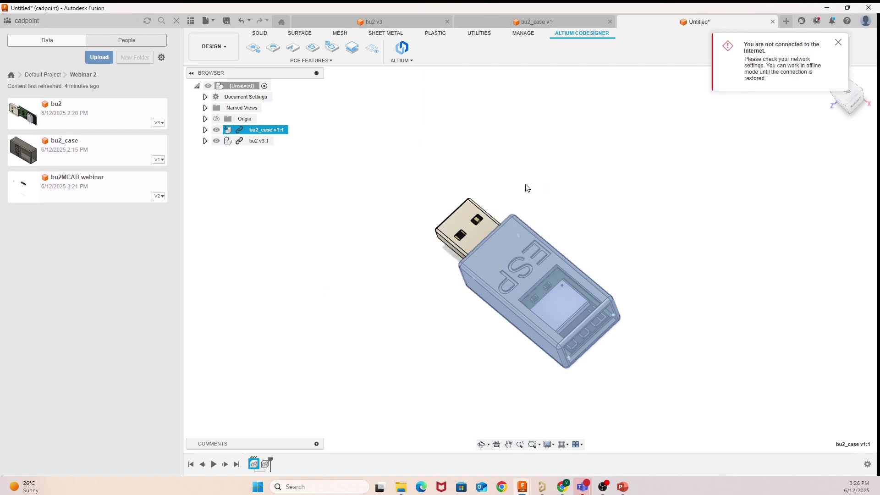
pyautogui.click(838, 42)
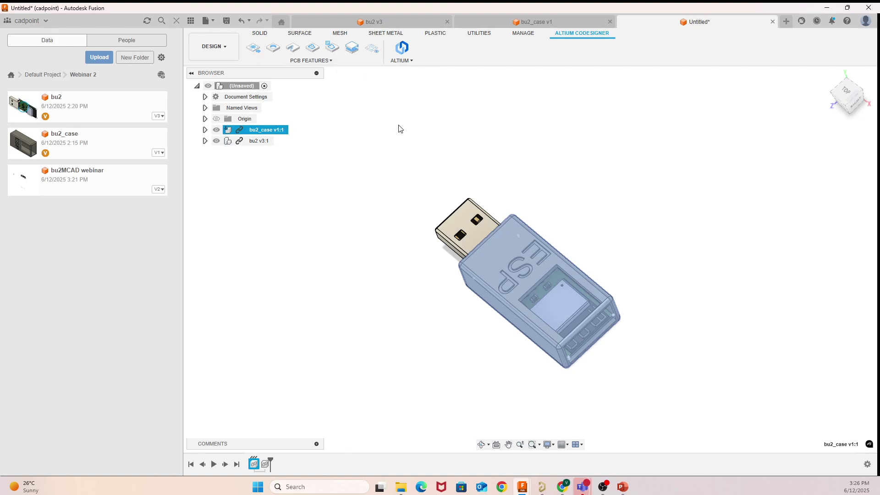
# Step: Start a Push to ECAD commented 'Enclosure', listing bu2_case:1 and bu2:1 in the enclosure
pyautogui.click(411, 62)
pyautogui.click(401, 47)
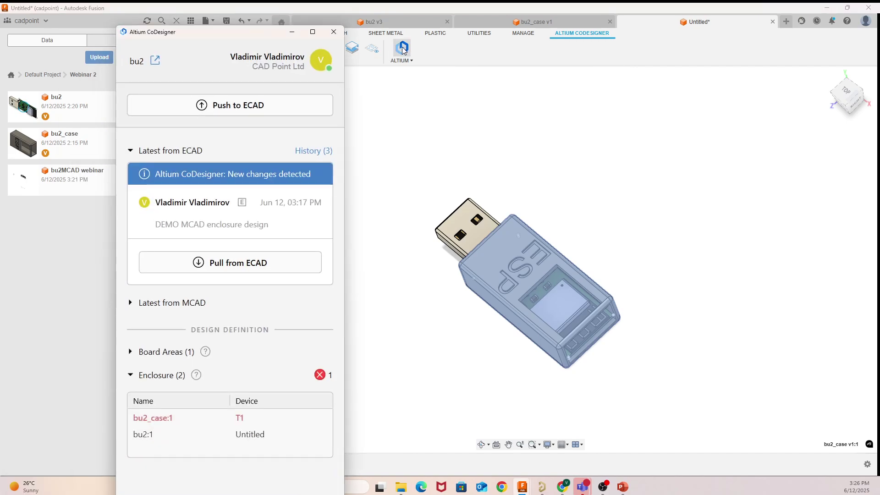
pyautogui.click(228, 106)
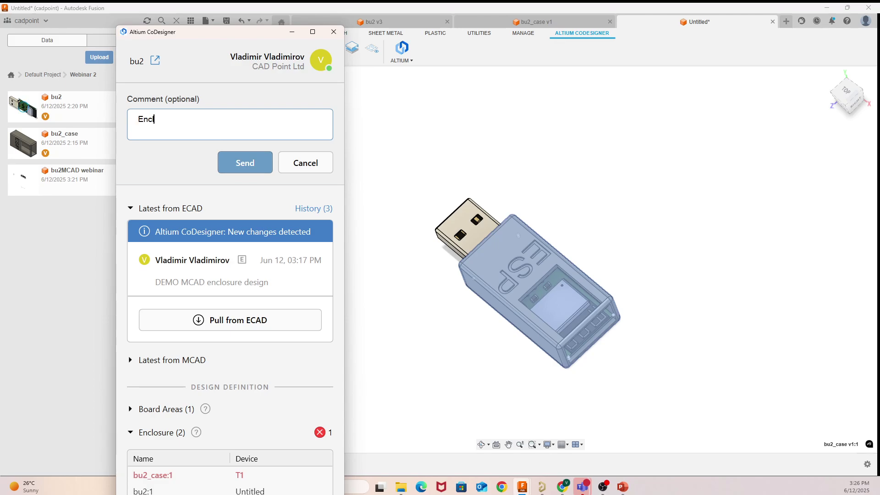
pyautogui.write('losure')
pyautogui.moveTo(251, 29); pyautogui.dragTo(282, 3)
pyautogui.scroll(-1, 307, 301)
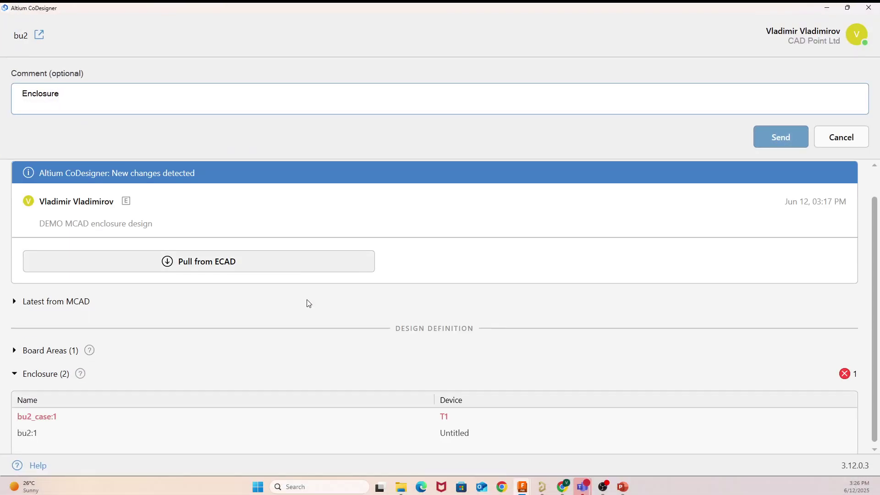
pyautogui.click(224, 431)
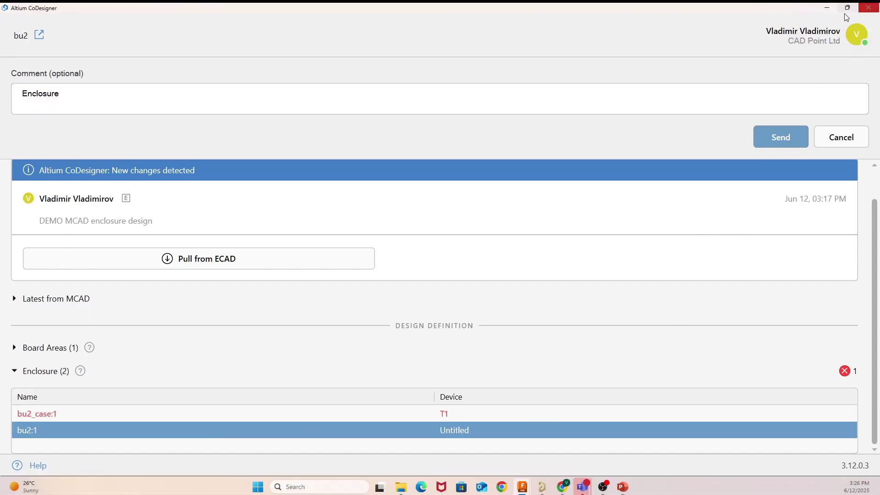
pyautogui.click(40, 375)
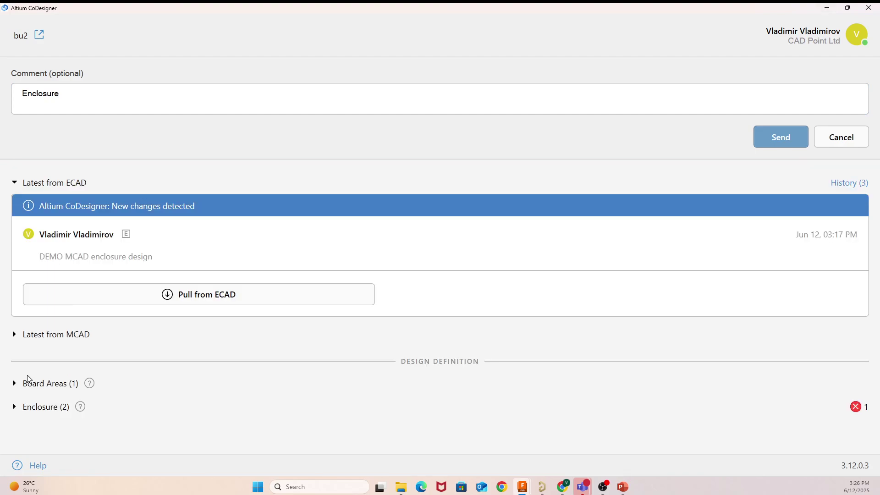
pyautogui.click(39, 407)
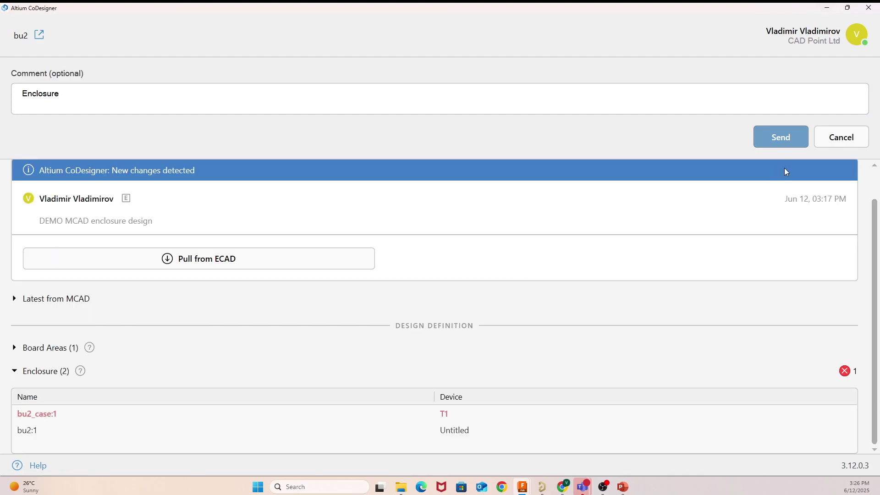
# Step: Save the Fusion assembly as bu_r2
pyautogui.click(825, 10)
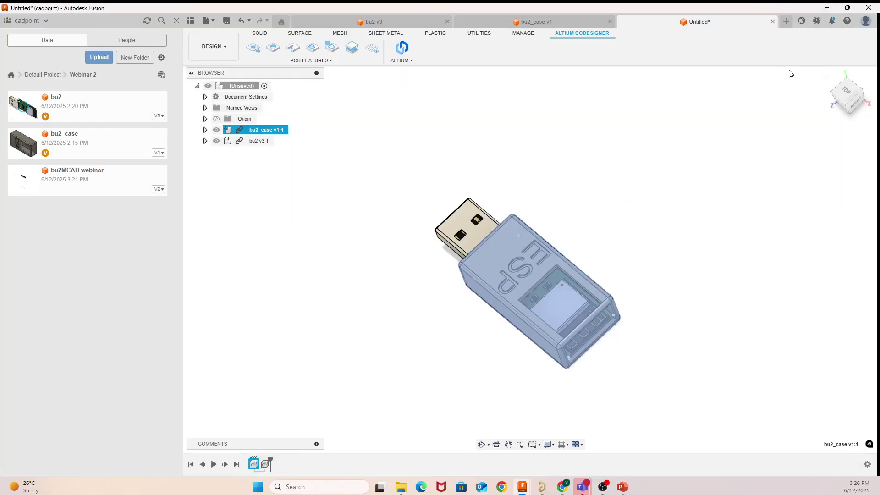
pyautogui.click(225, 23)
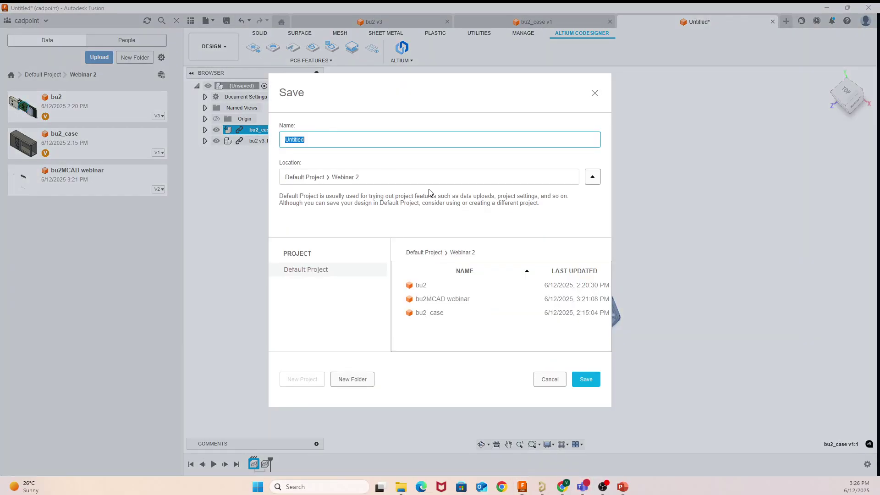
pyautogui.press('BackSpace')
pyautogui.write('bu_r2')
pyautogui.press('Return')
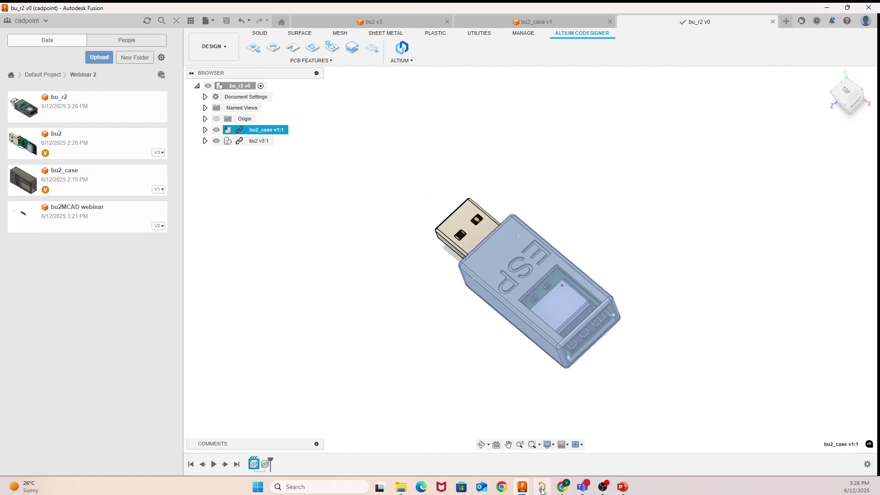
# Step: Send the Enclosure push to ECAD, accepting the unsupported features warning
pyautogui.moveTo(525, 486)
pyautogui.click(559, 439)
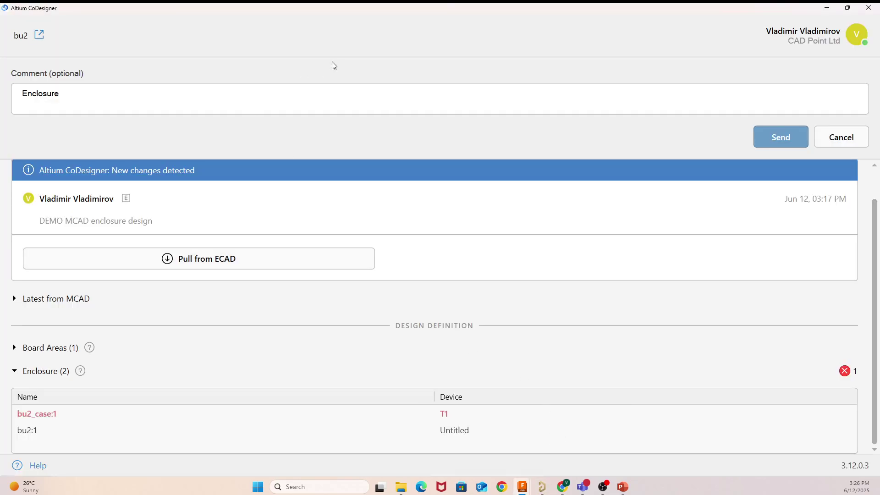
pyautogui.click(790, 137)
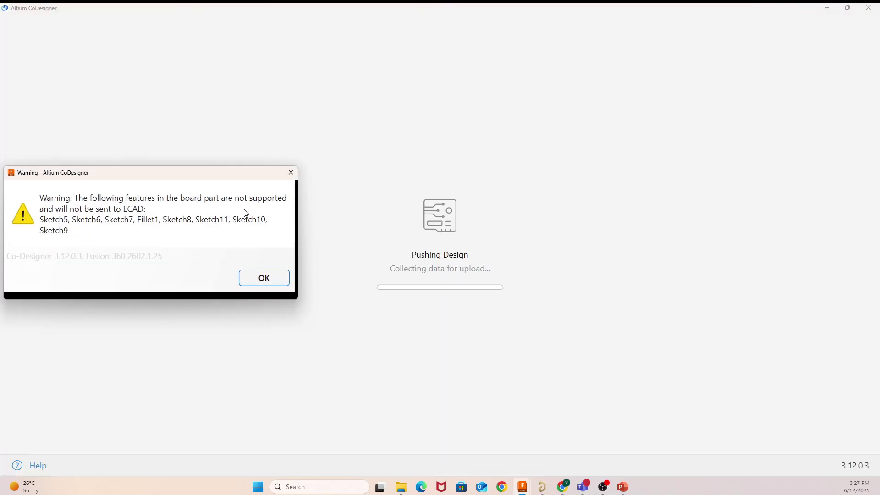
pyautogui.click(256, 281)
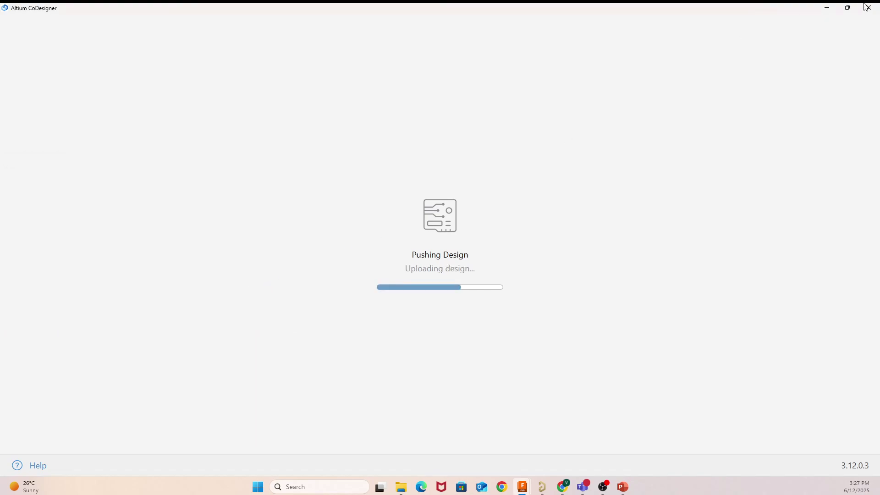
pyautogui.click(829, 8)
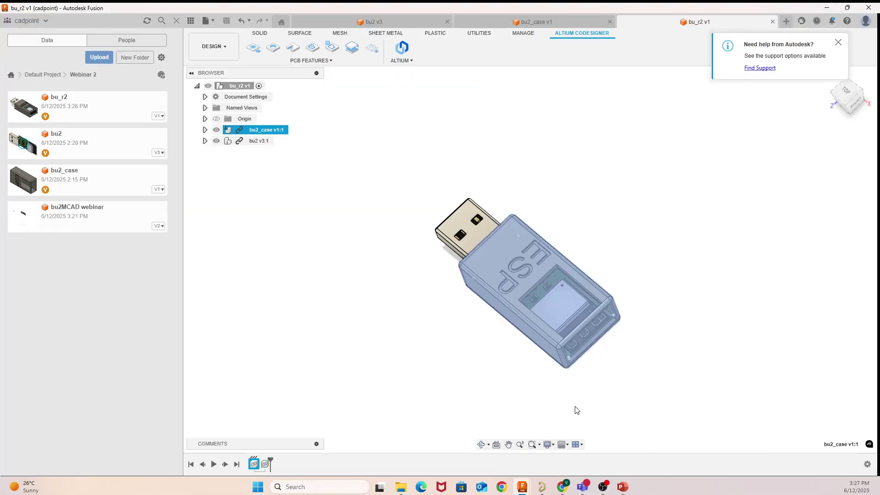
# Step: Pull the Enclosure update from MCAD into the bu2 PCB, then close the MCAD CoDesigner panel
pyautogui.click(541, 489)
pyautogui.click(870, 473)
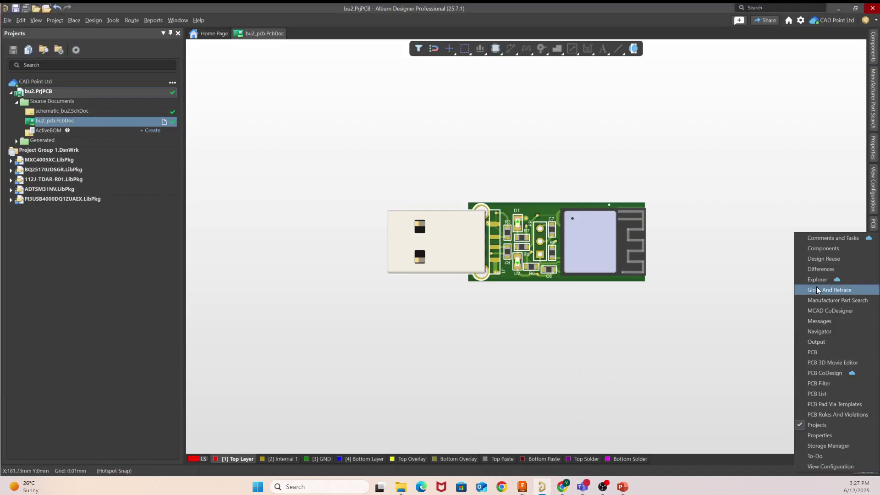
pyautogui.click(821, 310)
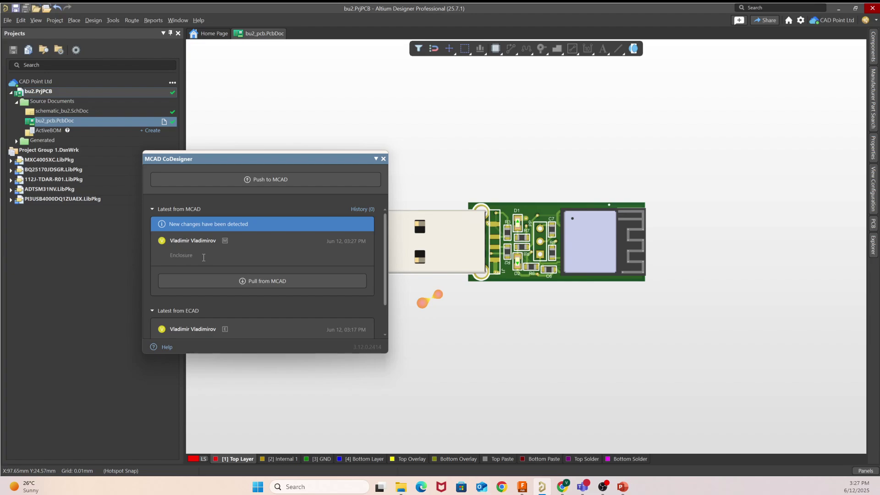
pyautogui.click(302, 280)
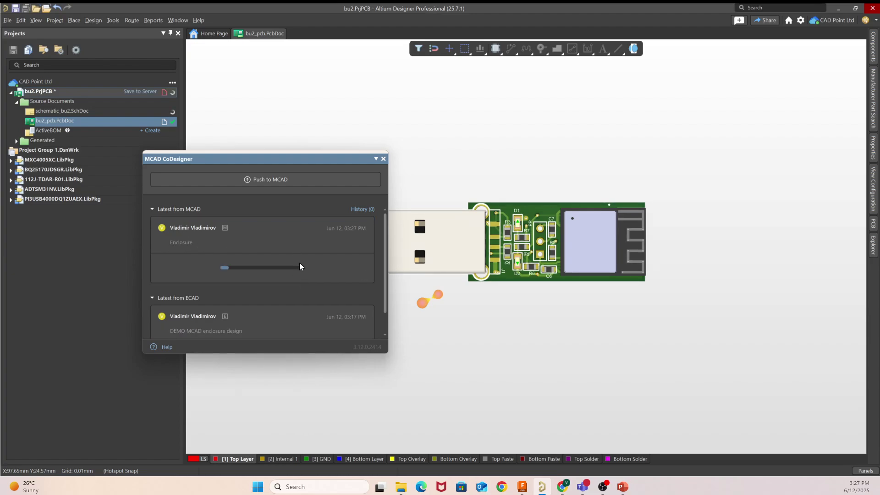
pyautogui.click(340, 267)
pyautogui.click(340, 269)
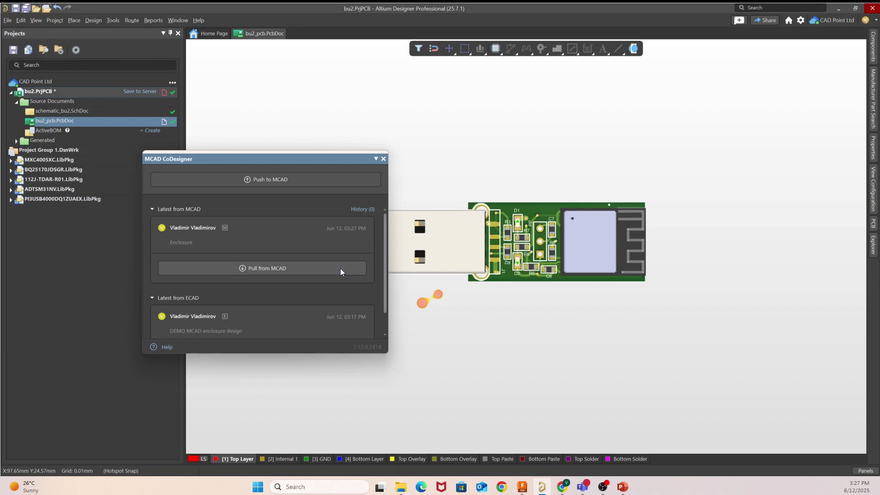
pyautogui.click(383, 159)
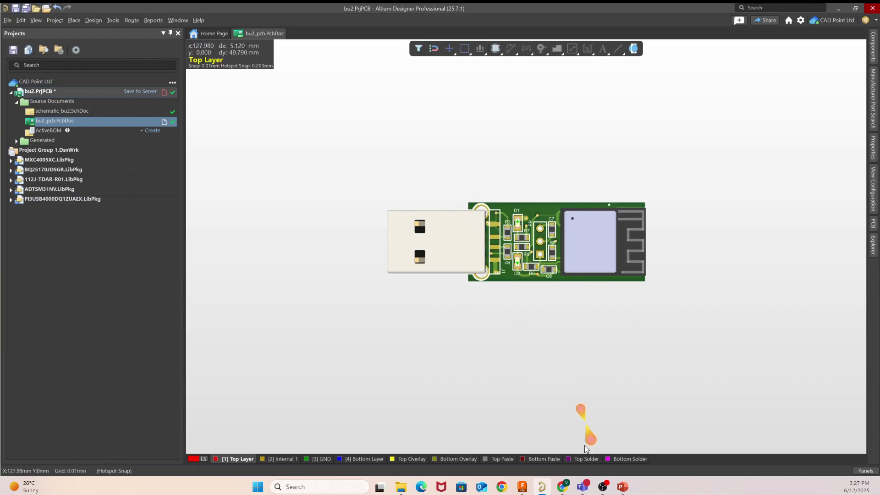
pyautogui.moveTo(529, 486)
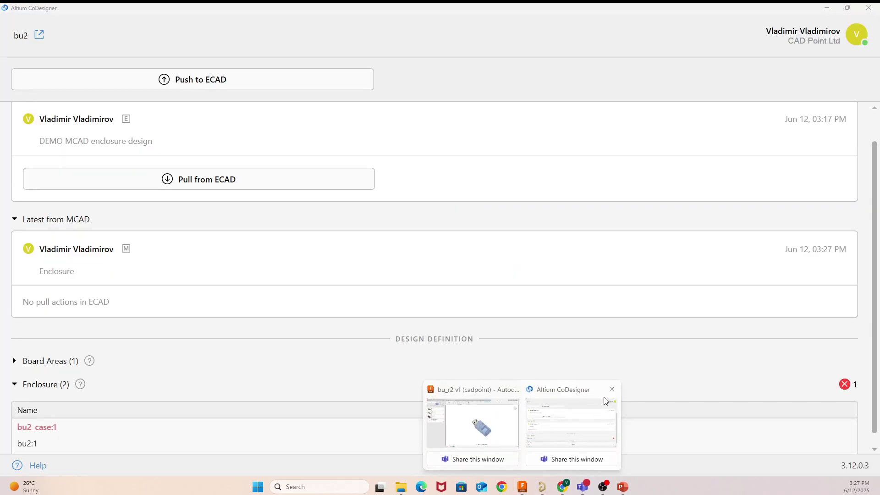
# Step: Select bu2_case and add it to the PCB enclosure after a no-selection warning
pyautogui.click(611, 390)
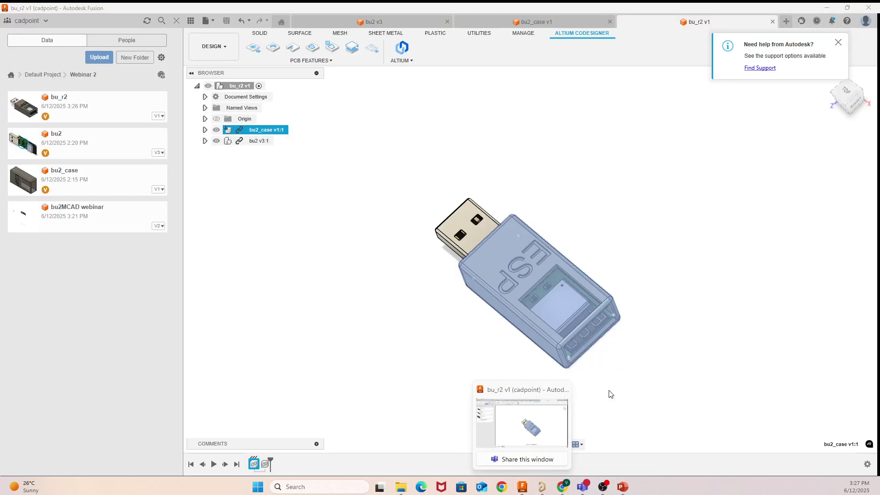
pyautogui.click(413, 259)
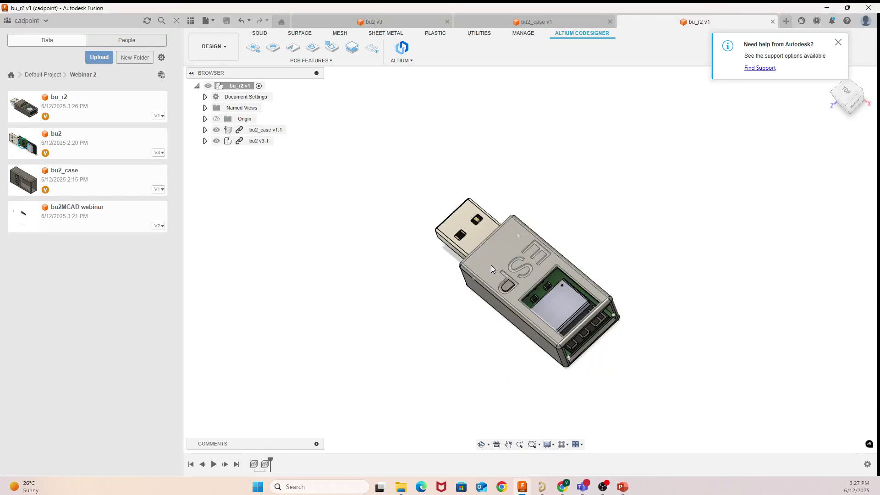
pyautogui.click(262, 132)
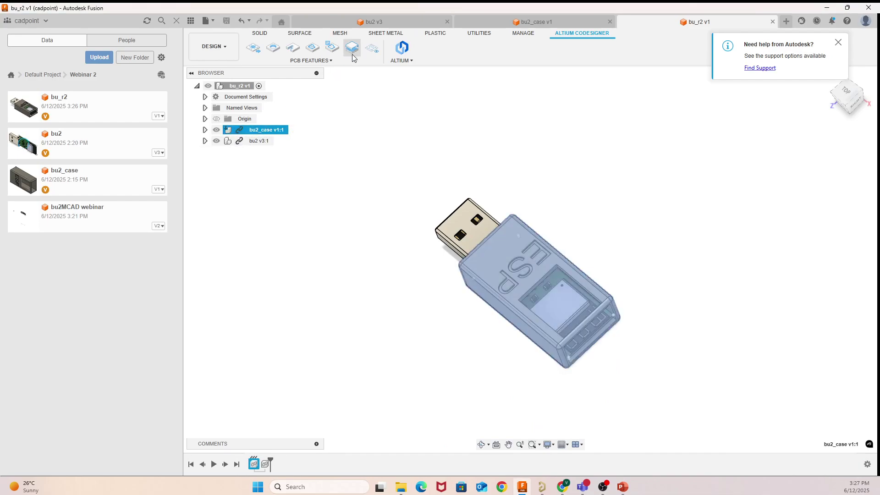
pyautogui.rightClick(353, 54)
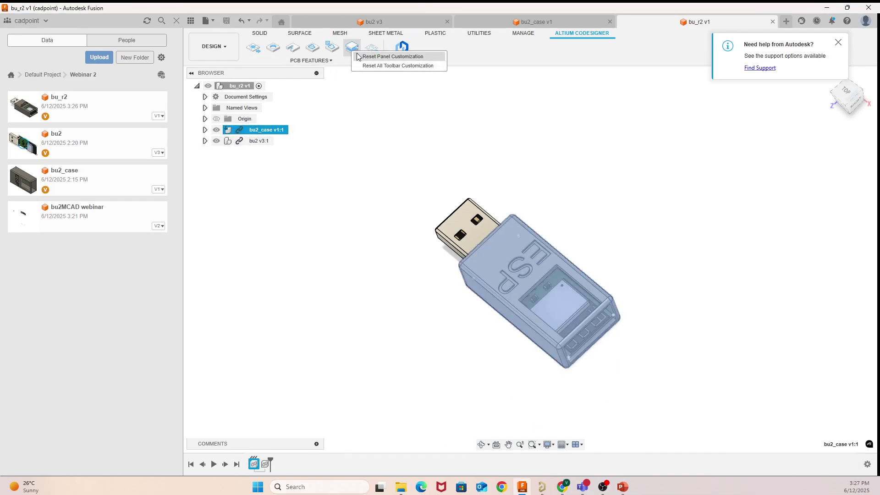
pyautogui.click(350, 87)
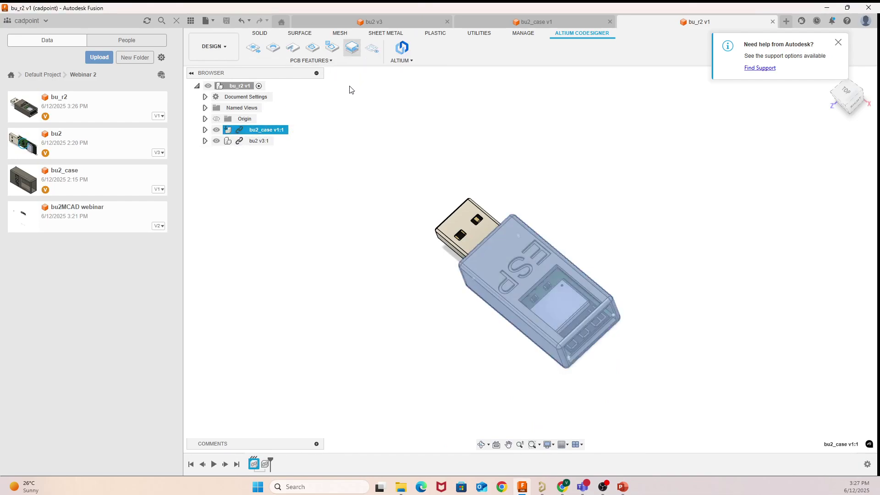
pyautogui.click(351, 53)
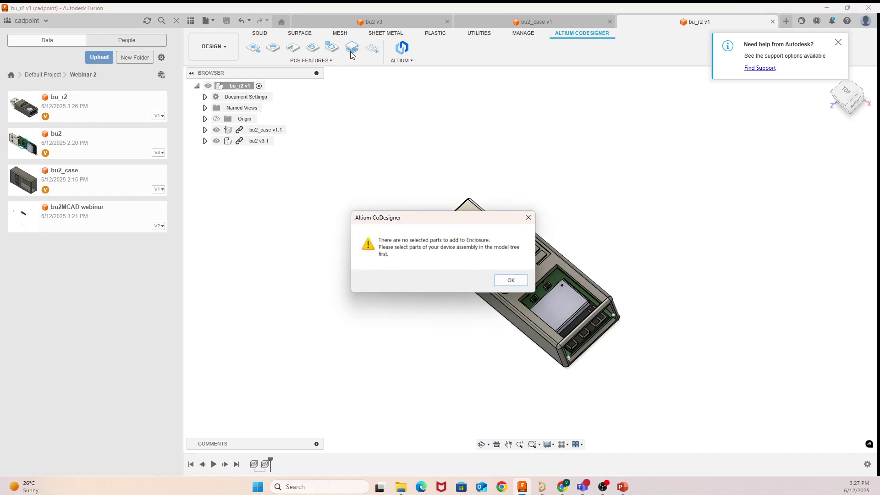
pyautogui.click(517, 281)
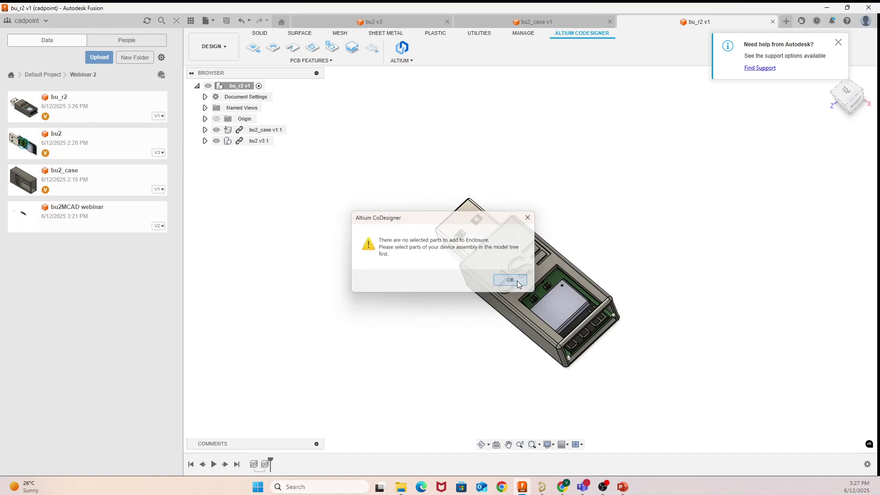
pyautogui.click(266, 129)
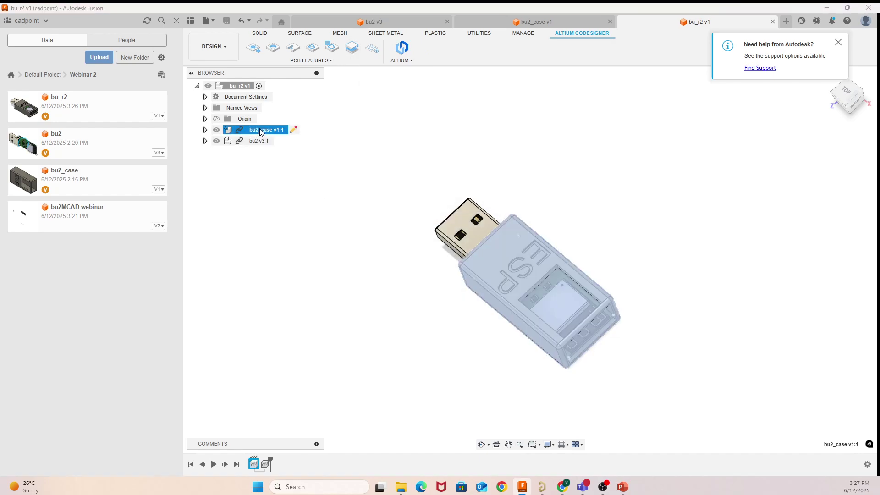
pyautogui.click(349, 50)
# Step: Remove bu2_case:1 from the CoDesigner enclosure list and return to the bu_r2 assembly
pyautogui.click(402, 45)
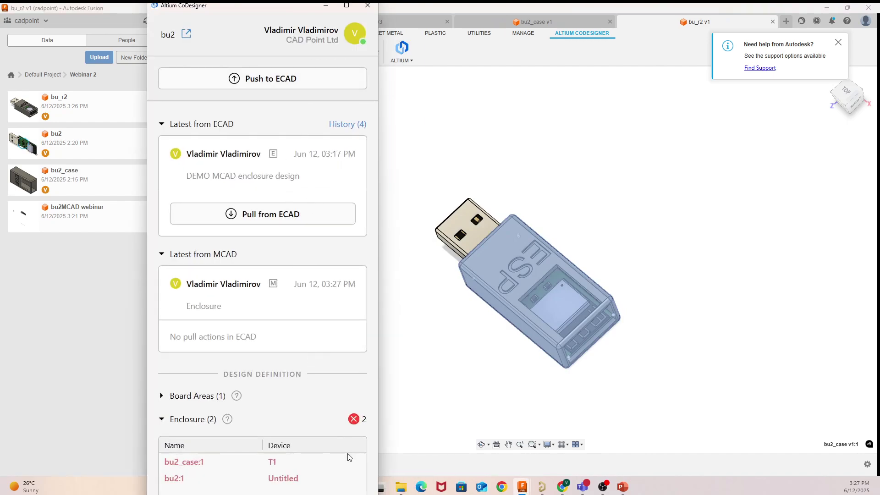
pyautogui.click(296, 460)
pyautogui.rightClick(296, 461)
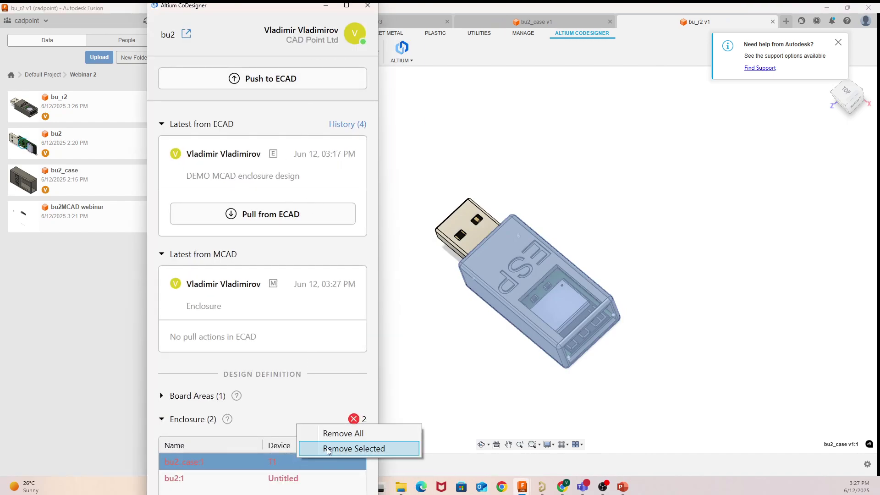
pyautogui.click(347, 450)
pyautogui.click(314, 460)
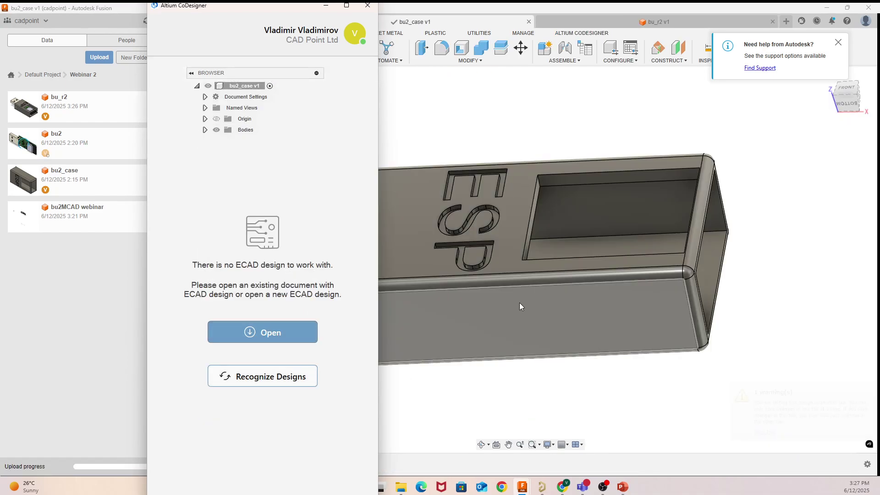
pyautogui.click(564, 355)
pyautogui.click(326, 6)
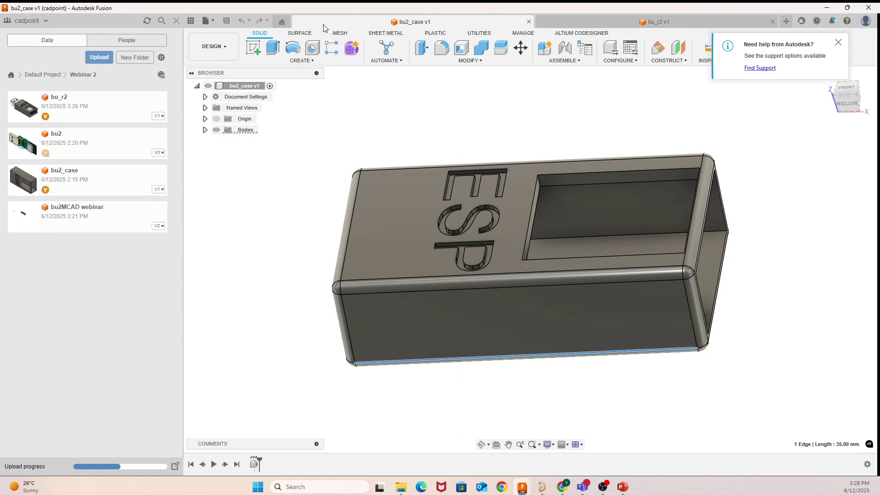
pyautogui.scroll(-3, 280, 190)
pyautogui.moveTo(67, 139); pyautogui.dragTo(116, 184)
pyautogui.click(624, 21)
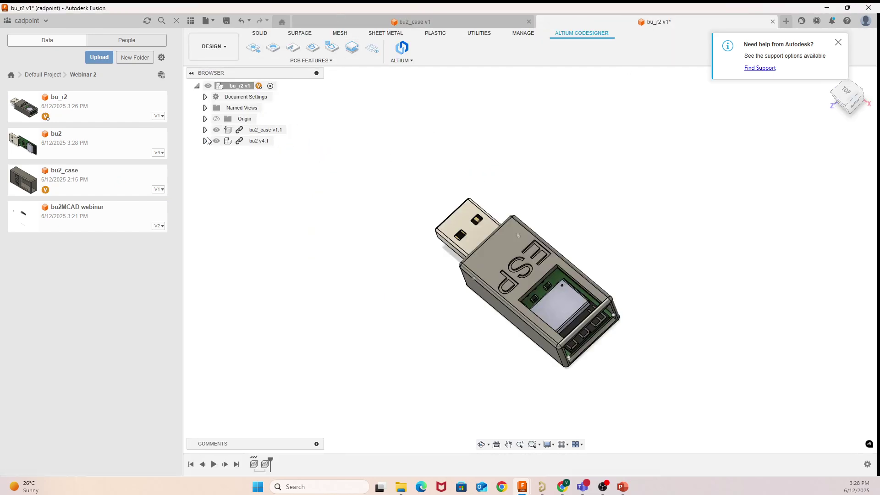
# Step: Define the bu2_case component as the PCB enclosure
pyautogui.click(260, 130)
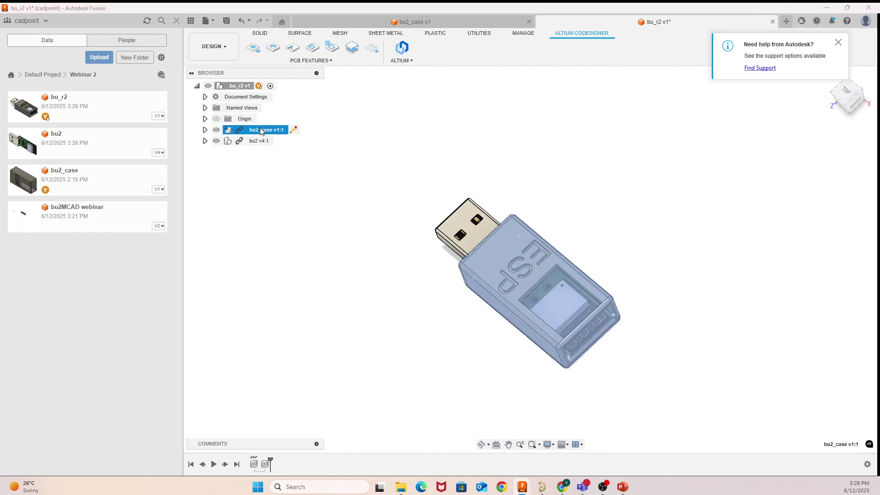
pyautogui.click(353, 49)
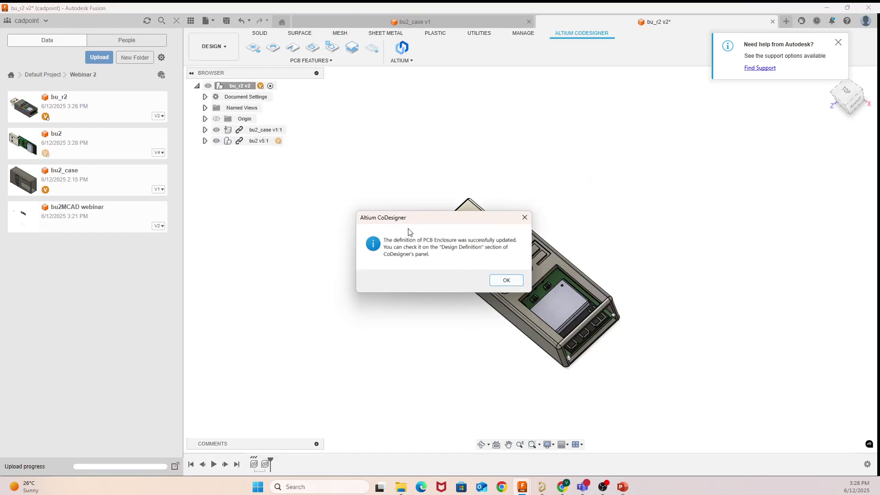
pyautogui.click(510, 283)
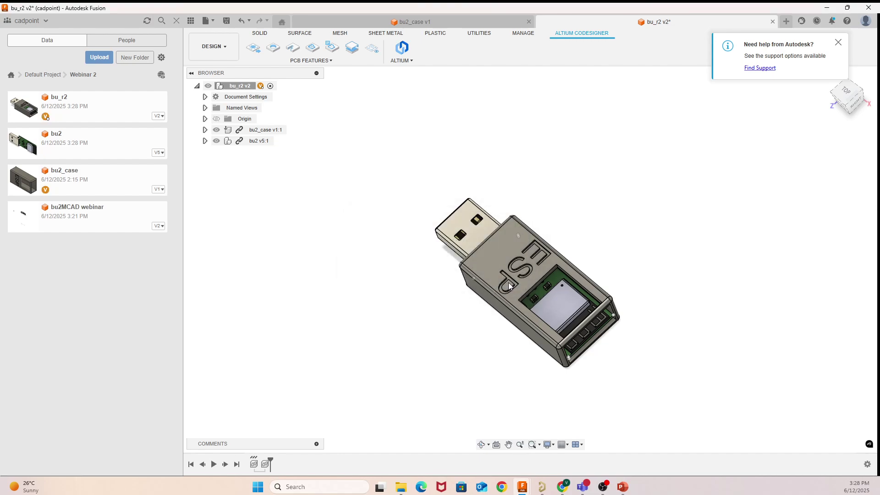
# Step: Push the design to ECAD with the comment 'Enclosure r3'
pyautogui.click(402, 58)
pyautogui.click(409, 71)
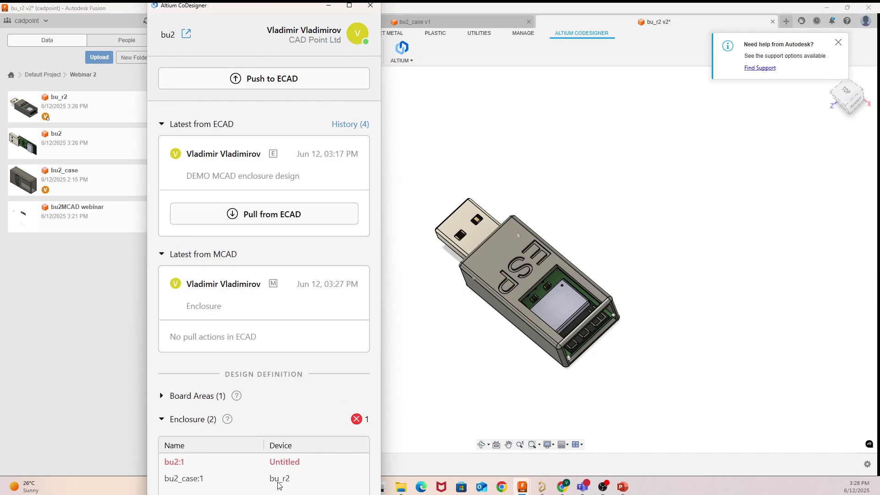
pyautogui.click(266, 87)
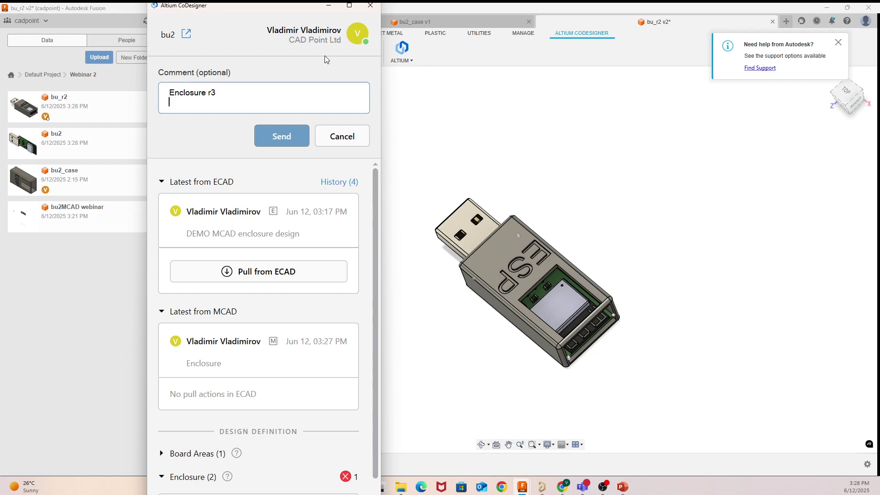
pyautogui.click(277, 134)
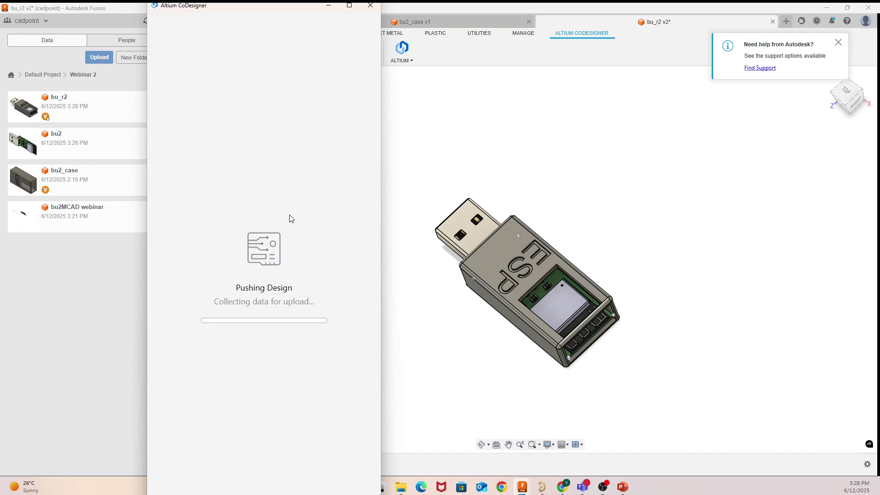
pyautogui.click(258, 310)
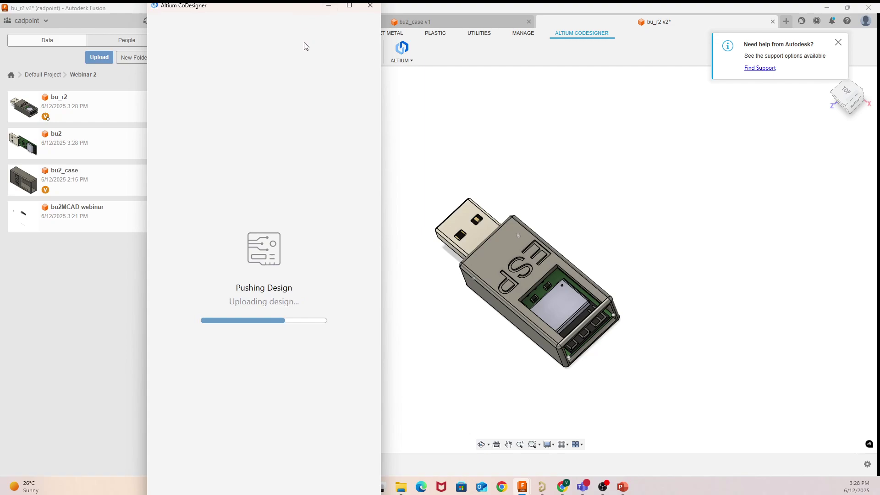
pyautogui.click(334, 44)
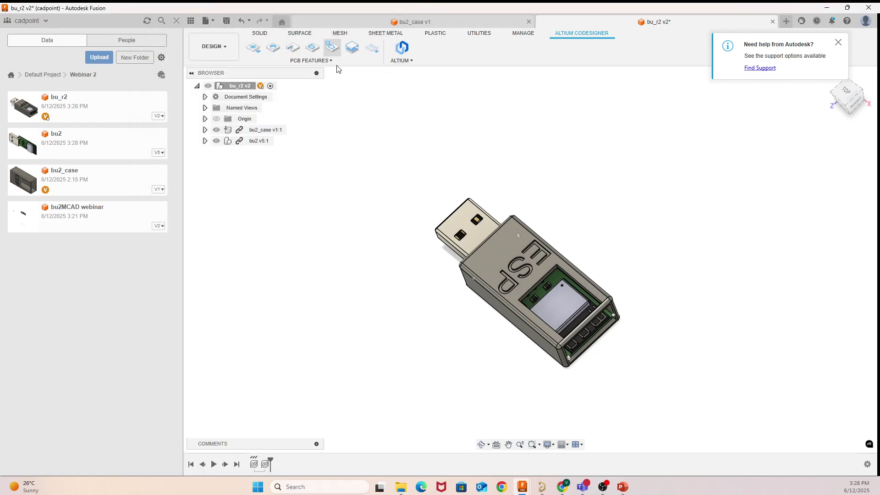
# Step: Pull the latest MCAD enclosure revision into bu2_pcb and apply the changes
pyautogui.click(543, 486)
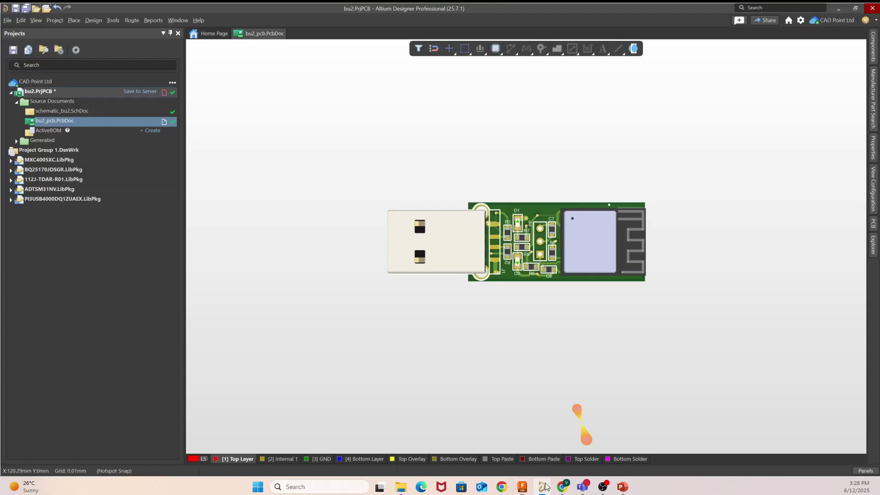
pyautogui.click(865, 471)
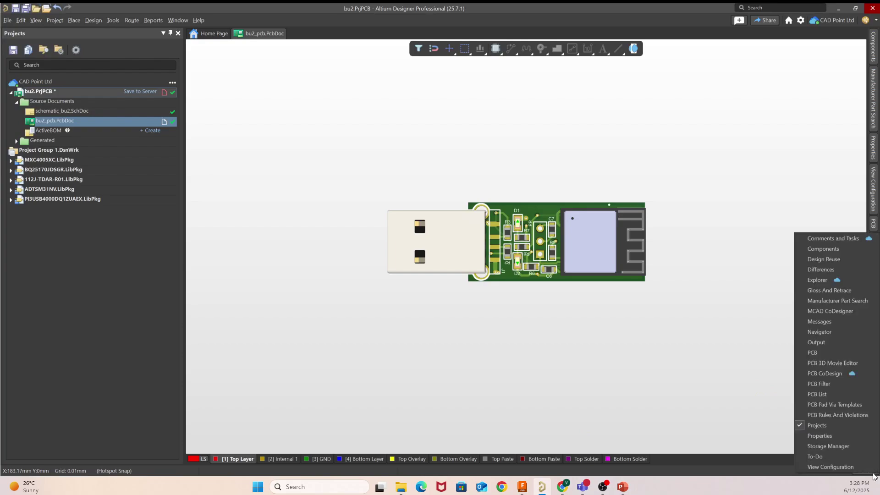
pyautogui.click(830, 310)
pyautogui.click(283, 292)
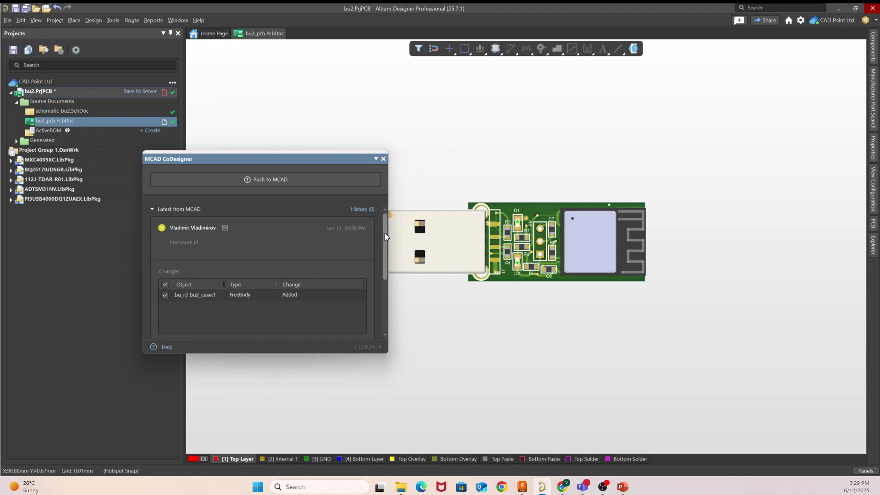
pyautogui.moveTo(384, 233); pyautogui.dragTo(384, 248)
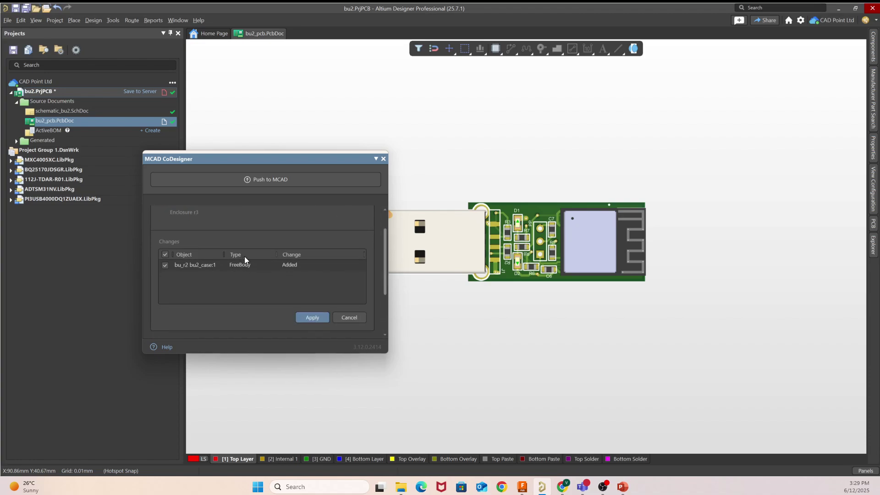
pyautogui.click(311, 316)
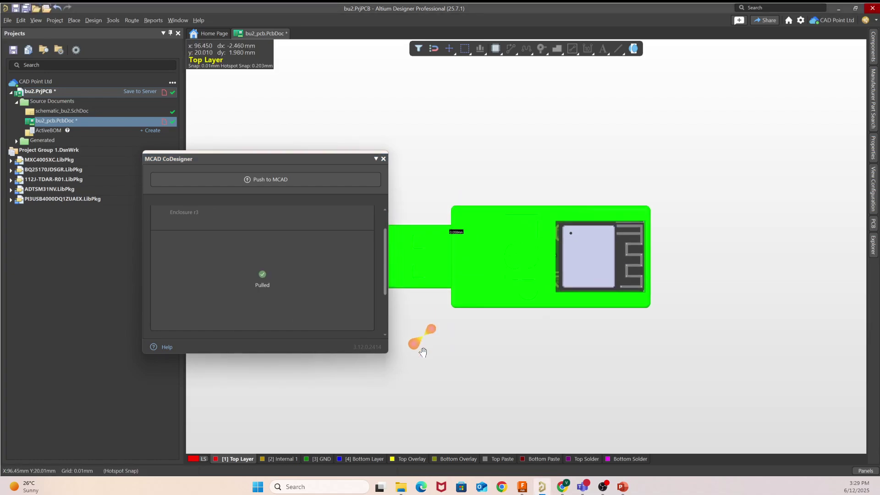
pyautogui.click(383, 159)
# Step: Inspect the added ESP enclosure body around the board in the 3D view
pyautogui.press('3')
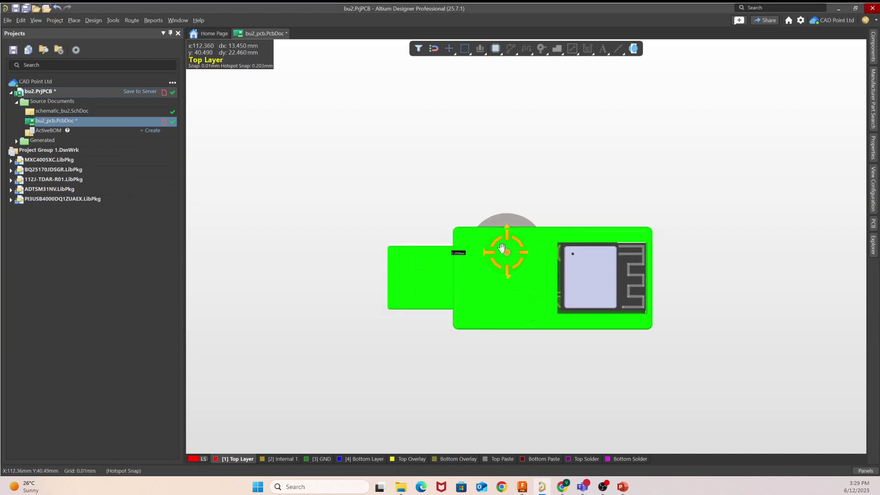
pyautogui.keyDown('shift'); pyautogui.moveTo(504, 252); pyautogui.dragTo(591, 276, button='right'); pyautogui.keyUp('shift')
pyautogui.moveTo(518, 179); pyautogui.dragTo(544, 157, button='right')
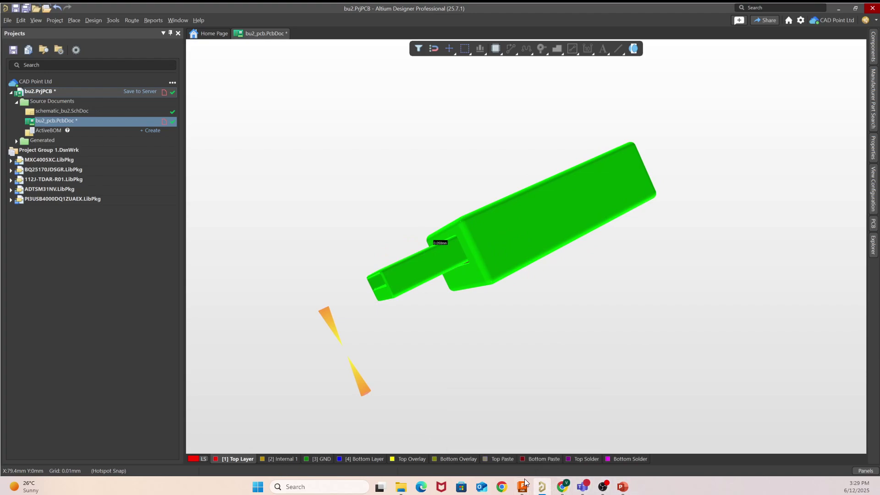
# Step: In Fusion, view the assembly from its USB end via FRONT then LEFT, and start Move/Copy on the connector face
pyautogui.moveTo(525, 489)
pyautogui.click(507, 424)
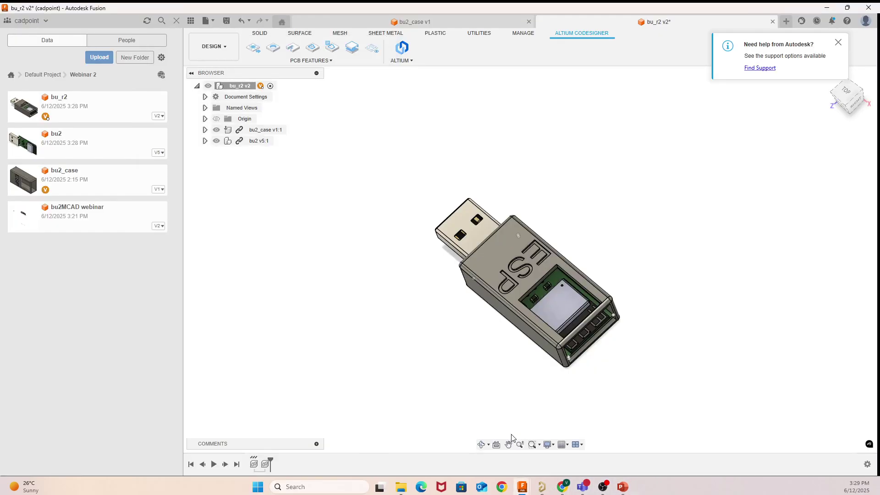
pyautogui.click(842, 100)
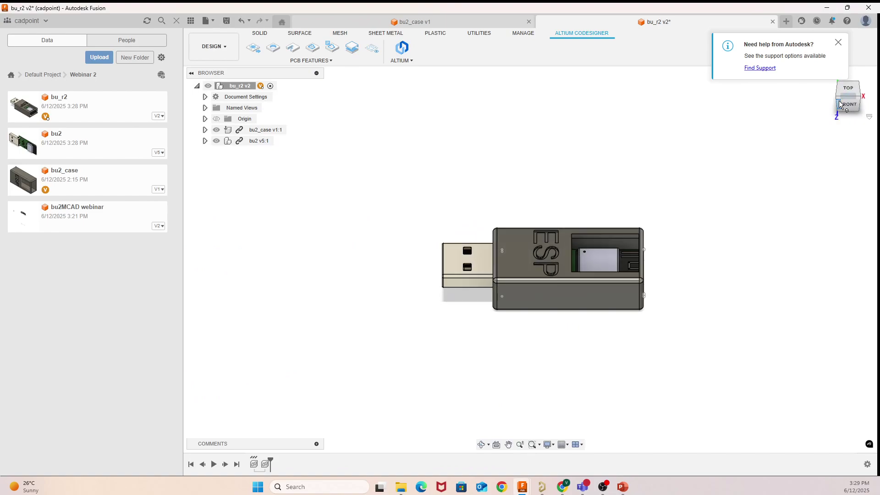
pyautogui.click(838, 101)
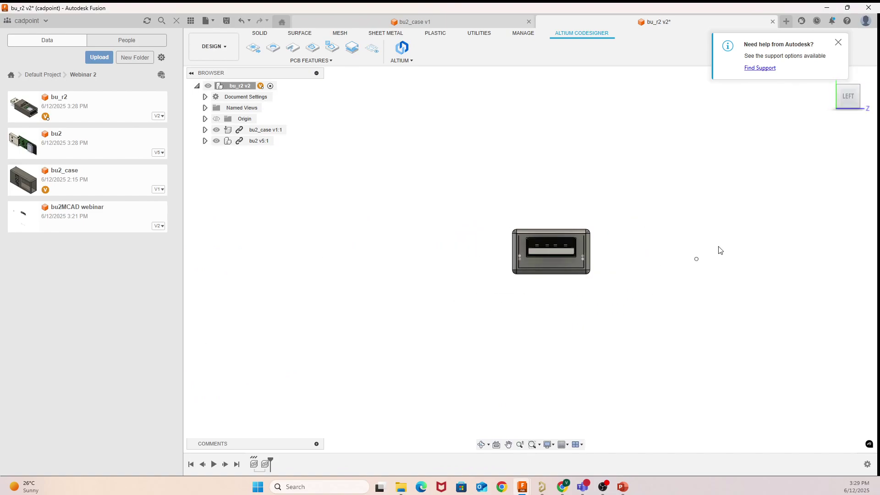
pyautogui.rightClick(554, 251)
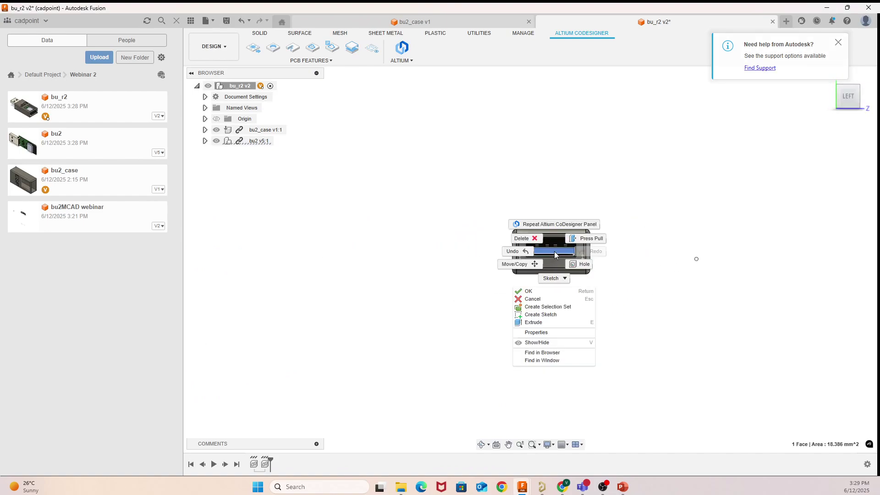
pyautogui.click(525, 263)
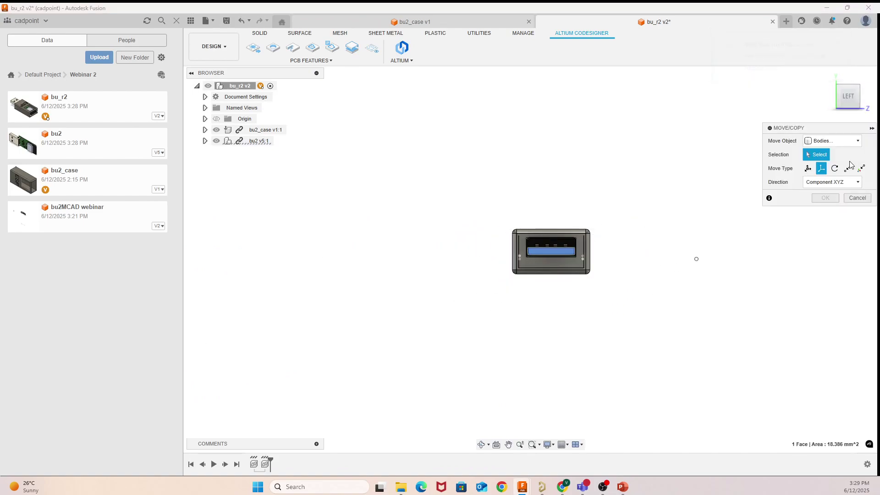
# Step: Move the bu2 v5:1 component 0.1 along Z, then orbit to inspect the case's USB opening
pyautogui.click(832, 141)
pyautogui.click(826, 150)
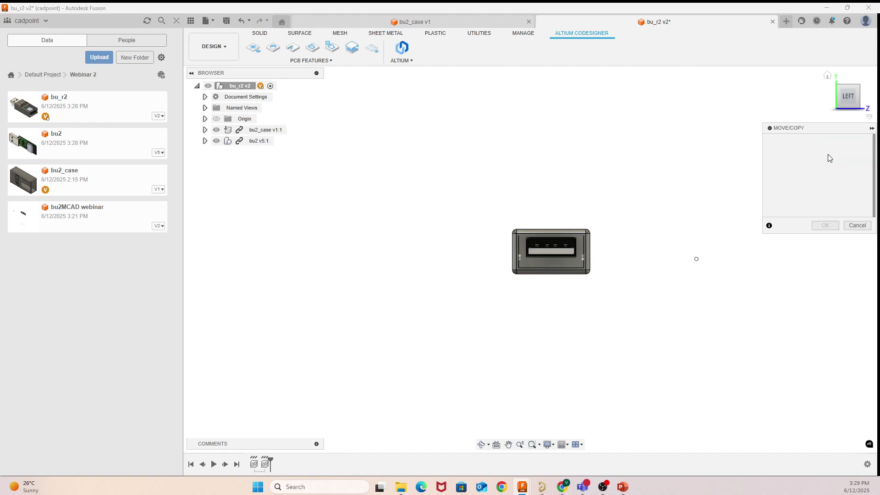
pyautogui.click(264, 143)
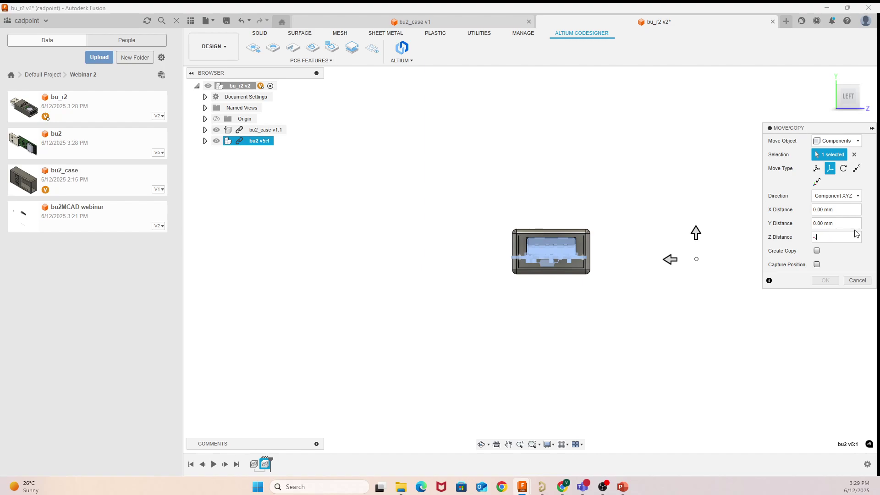
pyautogui.write('.1')
pyautogui.press('Return')
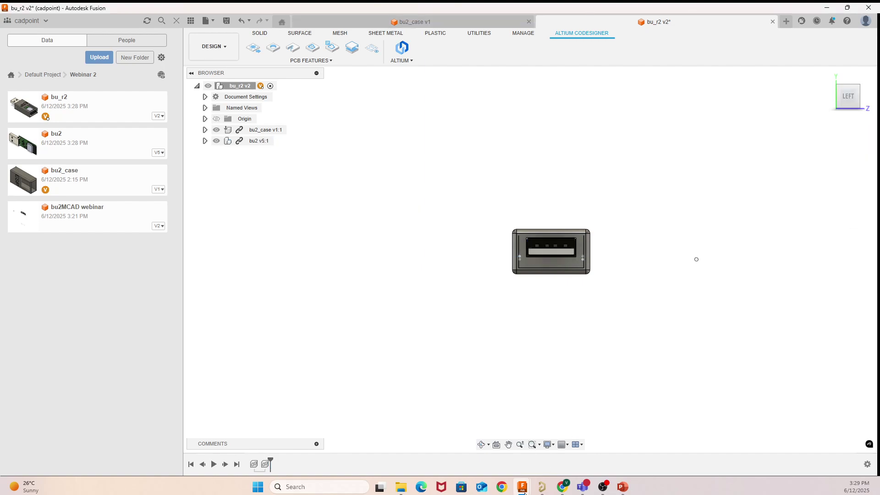
pyautogui.click(484, 444)
pyautogui.moveTo(552, 351); pyautogui.dragTo(747, 311)
# Step: Leave orbit, return to the LEFT view and start Move/Copy on the USB opening face
pyautogui.rightClick(747, 310)
pyautogui.click(774, 315)
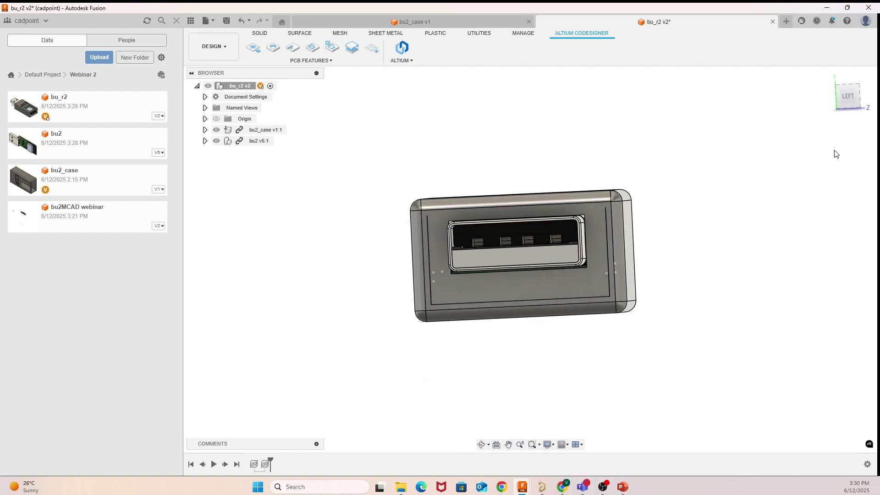
pyautogui.click(846, 103)
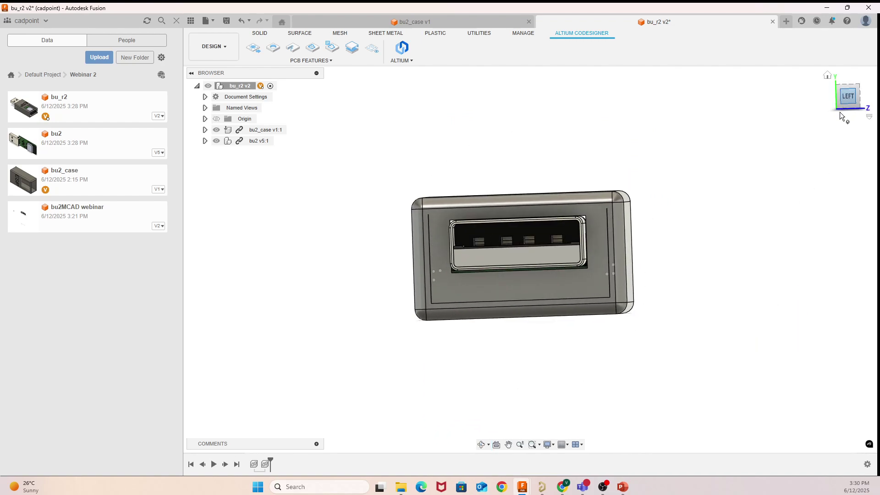
pyautogui.click(552, 259)
pyautogui.rightClick(557, 260)
pyautogui.click(530, 278)
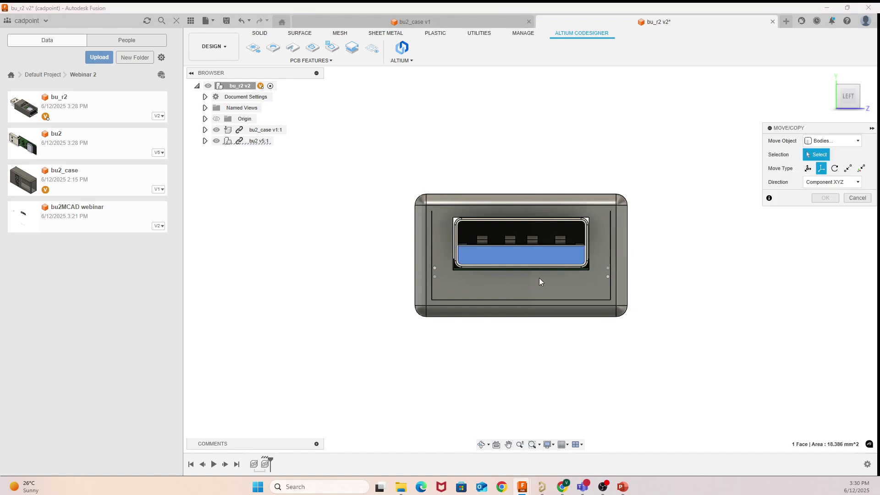
# Step: Move component bu2 v5:1 by -0.1 mm along Z
pyautogui.click(832, 140)
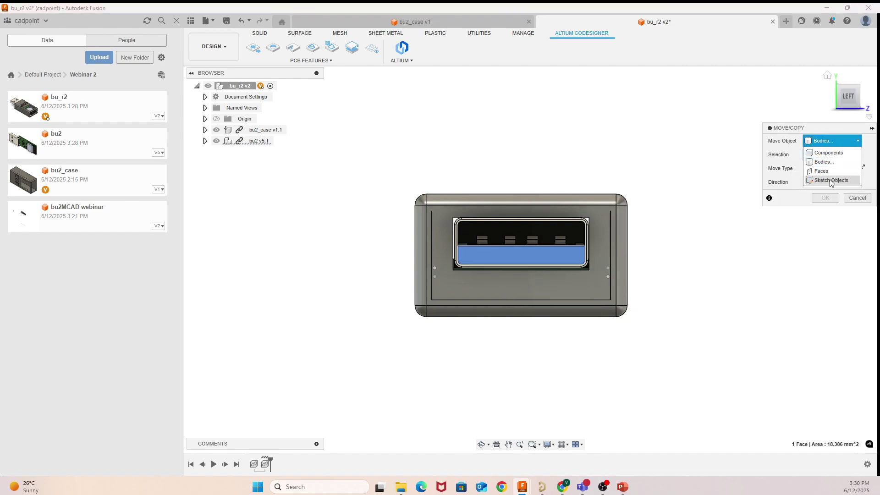
pyautogui.click(824, 151)
pyautogui.click(259, 141)
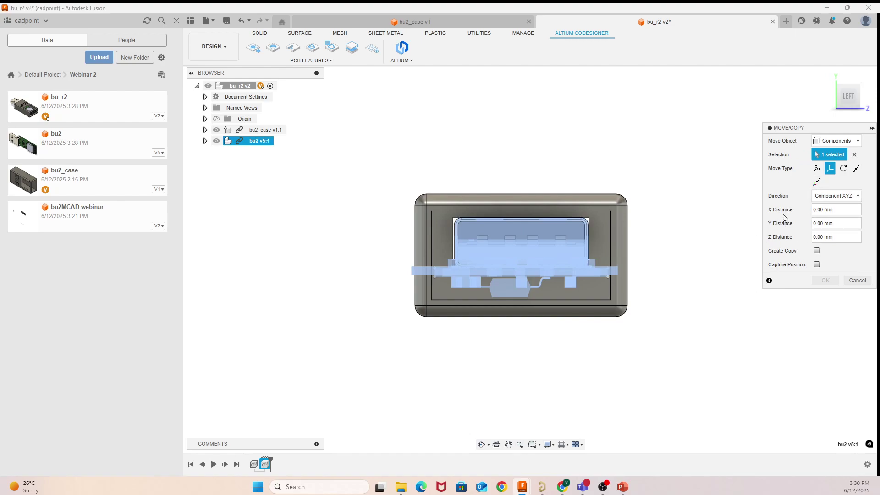
pyautogui.scroll(-5, 731, 268)
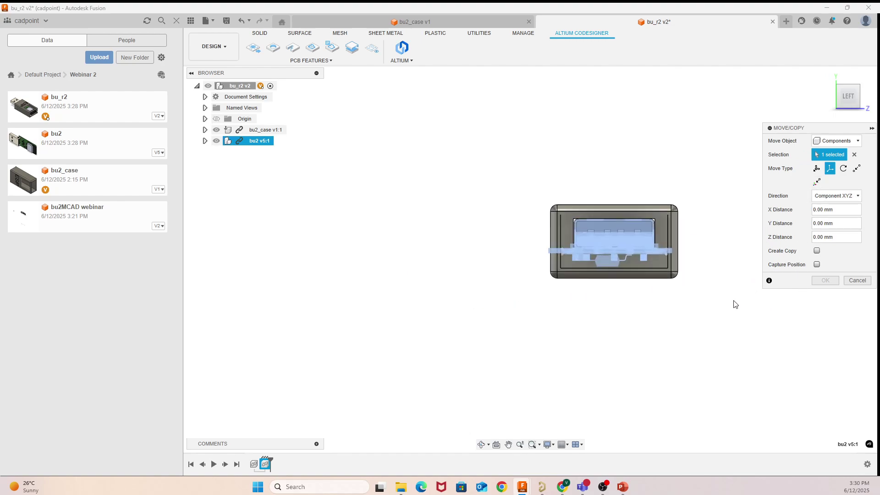
pyautogui.scroll(5, 734, 303)
pyautogui.scroll(-2, 729, 274)
pyautogui.click(847, 239)
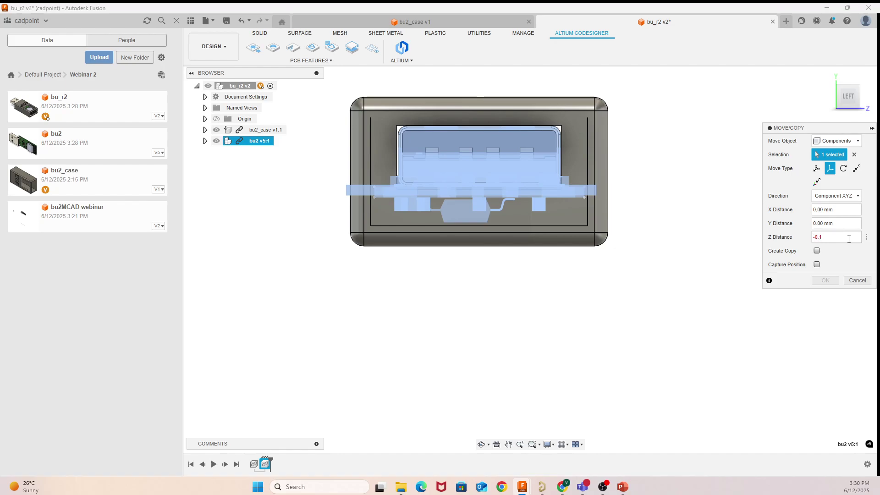
pyautogui.press('Return')
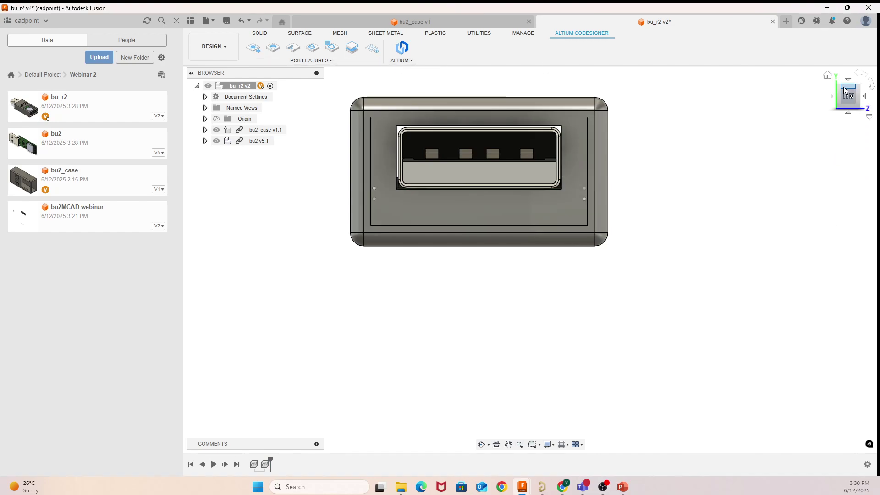
pyautogui.click(403, 61)
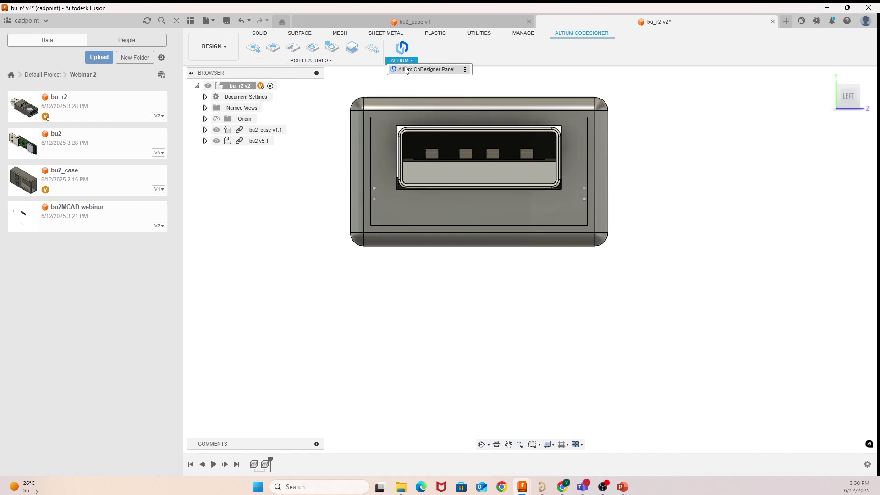
# Step: Open the Altium CoDesigner panel from the ALTIUM menu and reposition it
pyautogui.click(405, 69)
pyautogui.click(402, 47)
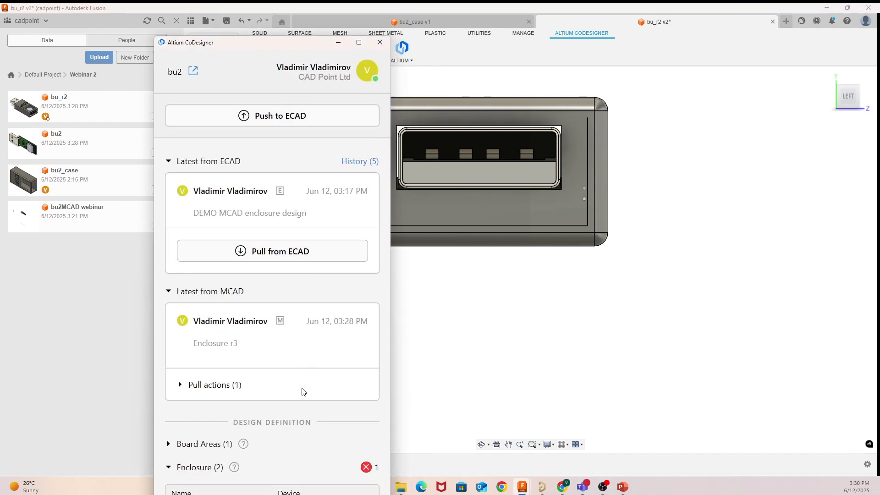
pyautogui.moveTo(266, 46); pyautogui.dragTo(241, 96)
# Step: Push the design to ECAD with comment 'enclosure clearance', accepting the unsupported-features warning
pyautogui.click(262, 166)
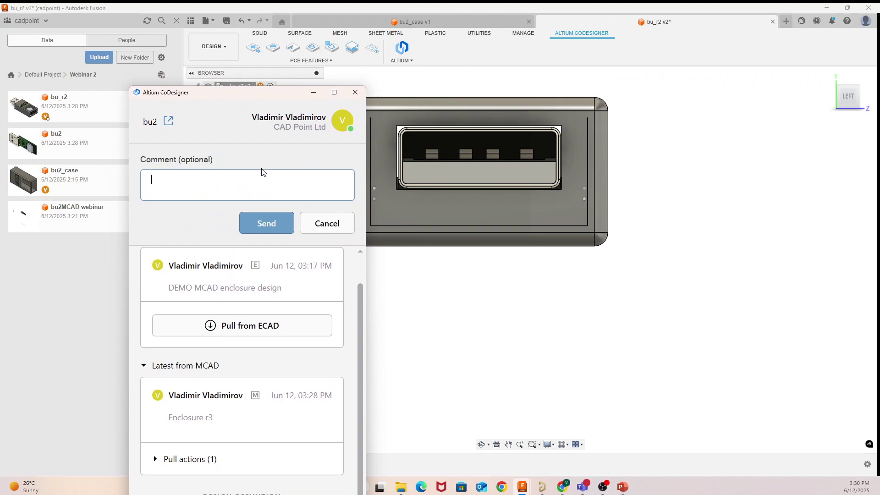
pyautogui.write('en')
pyautogui.write('u')
pyautogui.press('BackSpace')
pyautogui.press('BackSpace')
pyautogui.press('BackSpace')
pyautogui.press('BackSpace')
pyautogui.write('losure')
pyautogui.press('BackSpace')
pyautogui.press('BackSpace')
pyautogui.write('re clearene')
pyautogui.press('BackSpace')
pyautogui.press('BackSpace')
pyautogui.press('BackSpace')
pyautogui.write('ance')
pyautogui.click(264, 224)
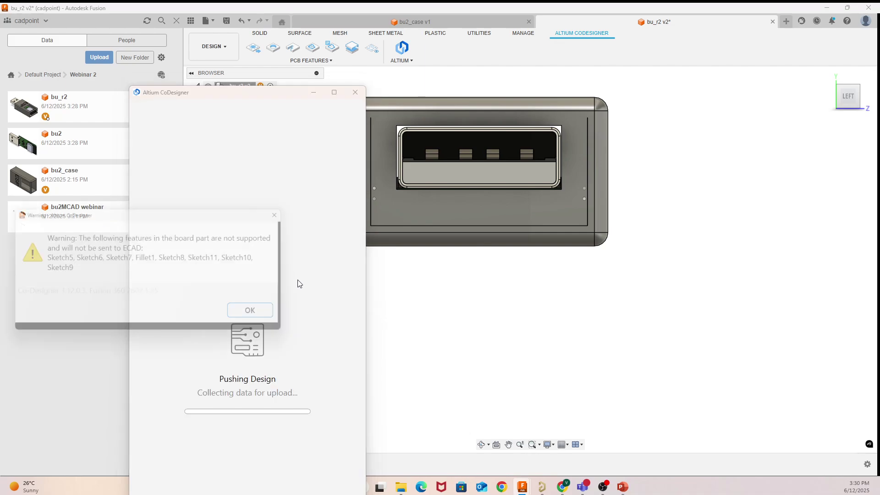
pyautogui.click(283, 316)
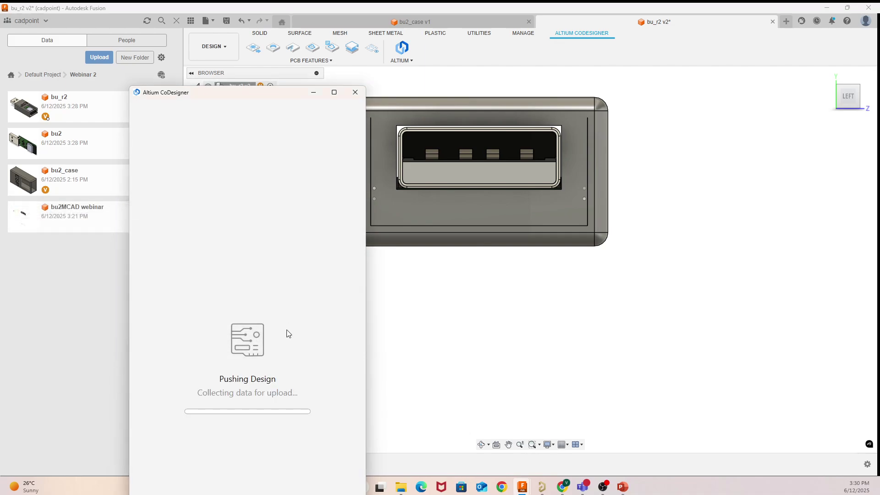
pyautogui.click(311, 95)
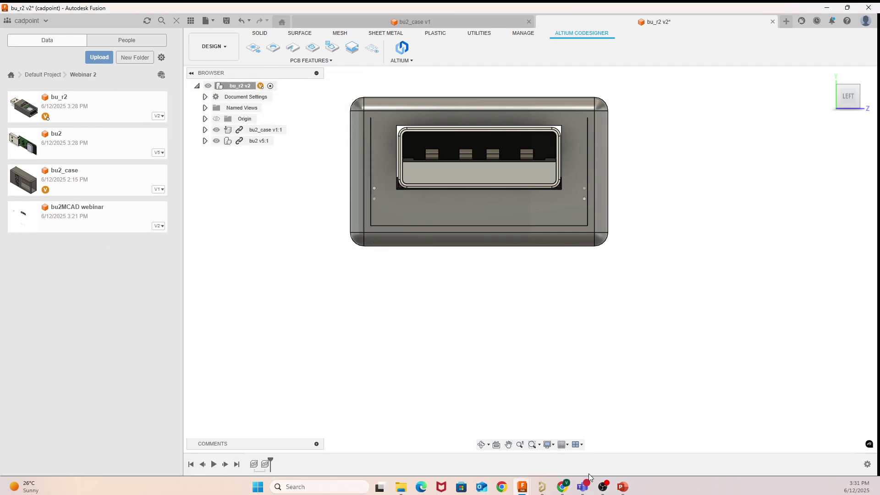
# Step: In Altium, open MCAD CoDesigner, pull from MCAD and accept the Placement Changed item
pyautogui.click(542, 487)
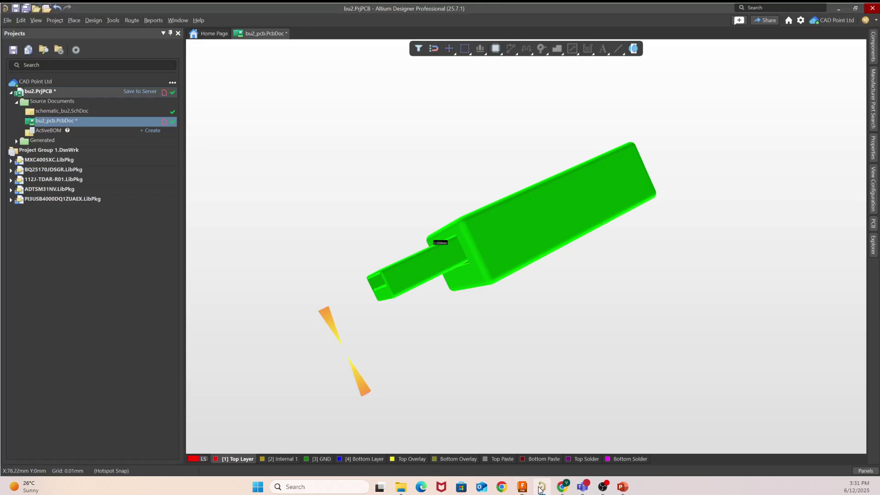
pyautogui.click(868, 472)
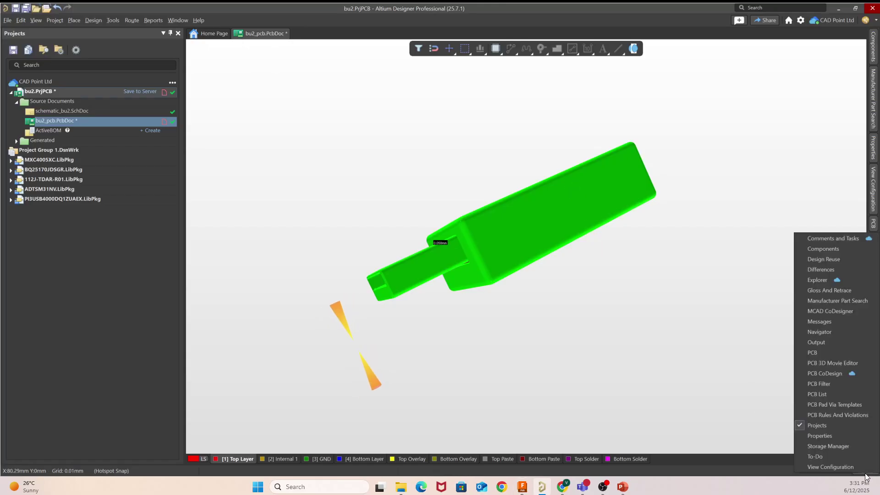
pyautogui.click(832, 315)
pyautogui.scroll(2, 246, 248)
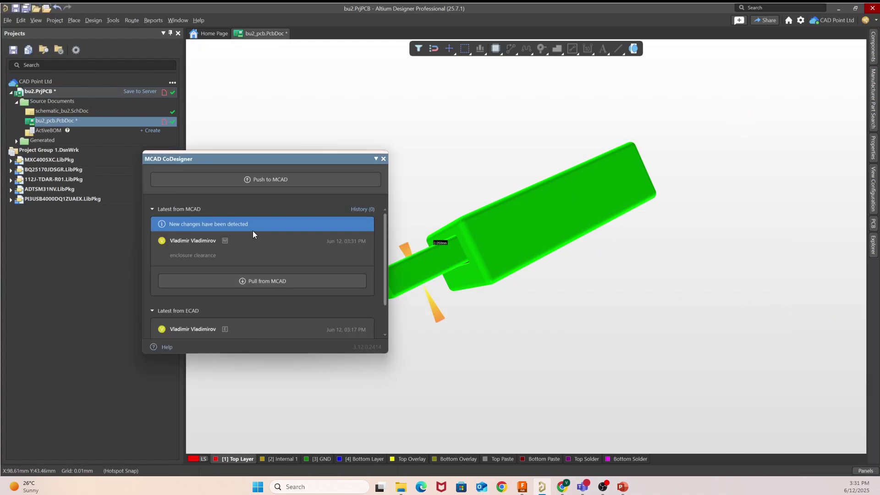
pyautogui.click(250, 286)
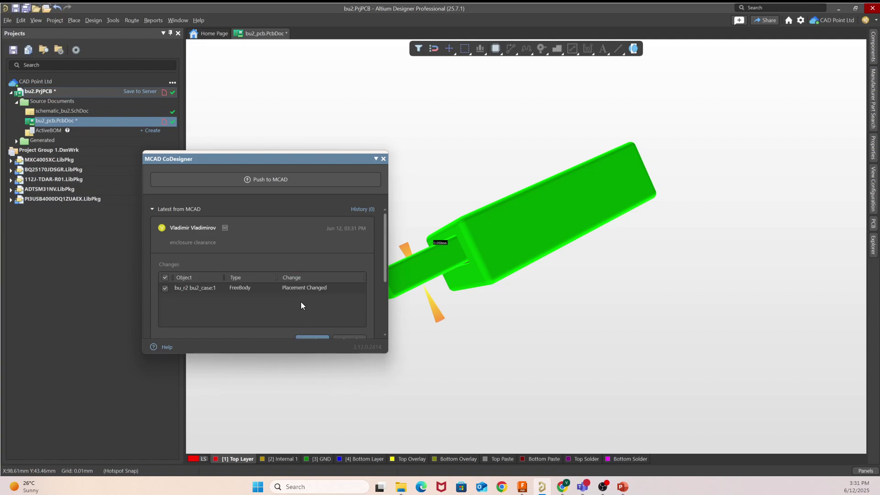
pyautogui.click(319, 338)
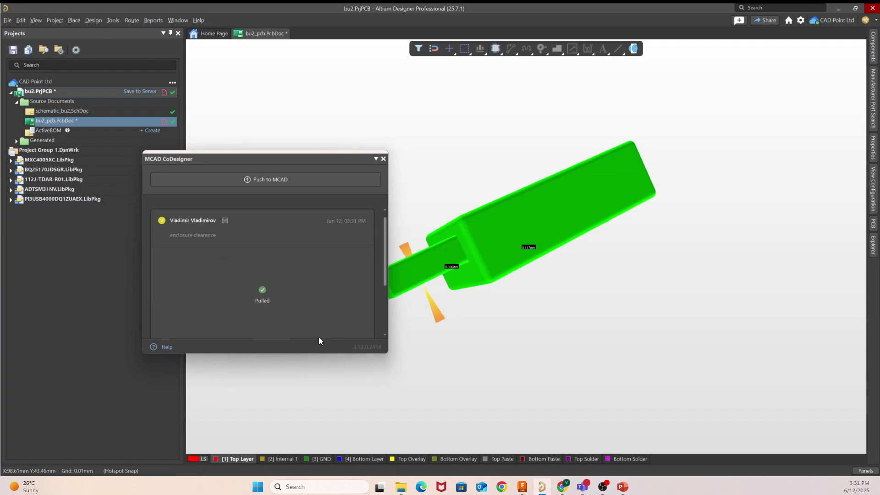
pyautogui.click(384, 159)
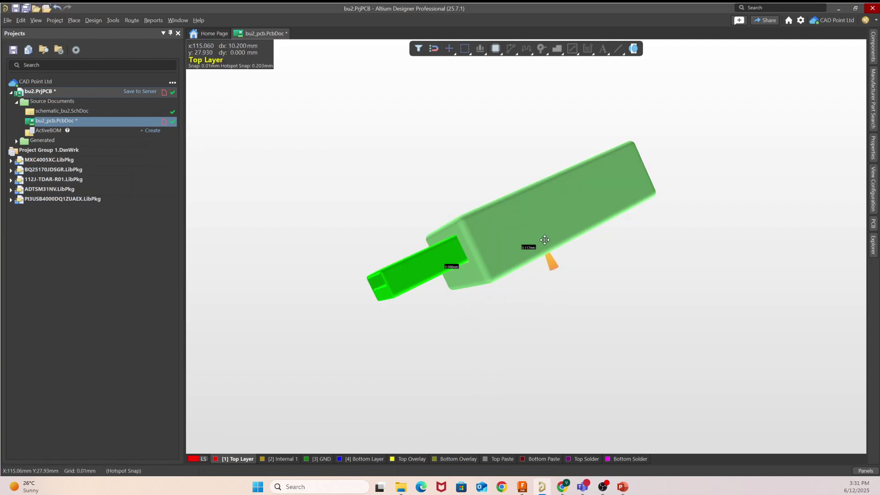
# Step: Pan and orbit the 3D view to inspect the USB board inside the ESP enclosure
pyautogui.moveTo(563, 256); pyautogui.dragTo(566, 118, button='right')
pyautogui.moveTo(571, 363); pyautogui.dragTo(560, 369, button='right')
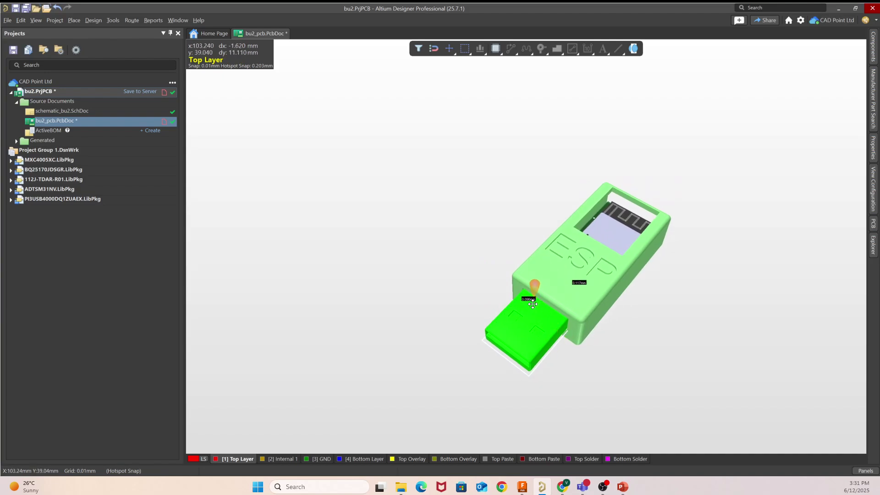
pyautogui.moveTo(533, 288); pyautogui.dragTo(504, 279, button='right')
pyautogui.click(603, 314)
pyautogui.moveTo(604, 315); pyautogui.dragTo(575, 307, button='right')
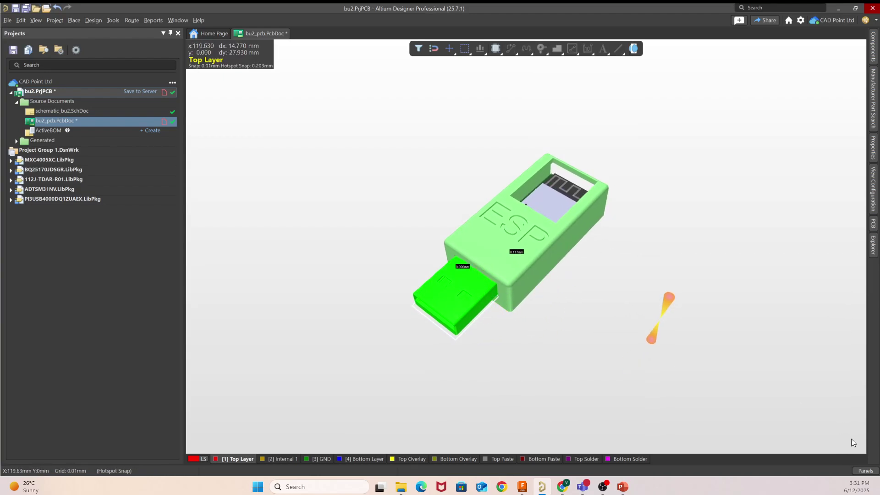
# Step: Check System Colors in the View Configuration panel, then return to Fusion
pyautogui.click(866, 471)
pyautogui.click(857, 461)
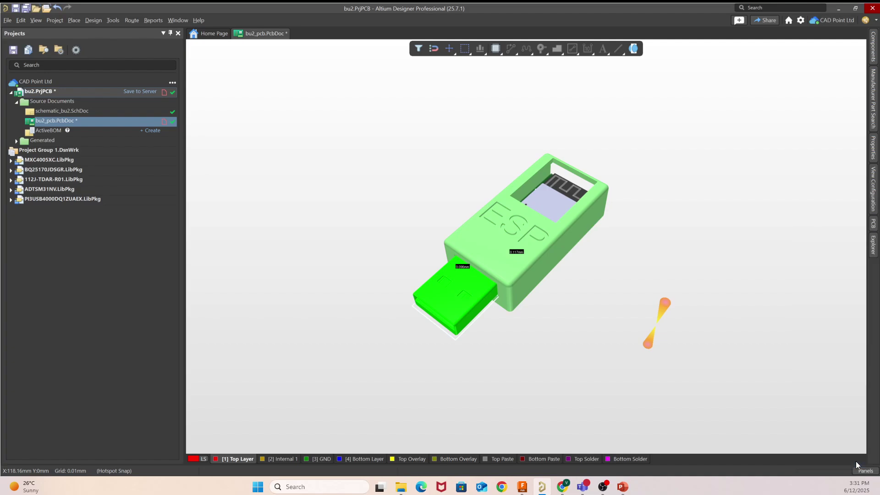
pyautogui.click(761, 367)
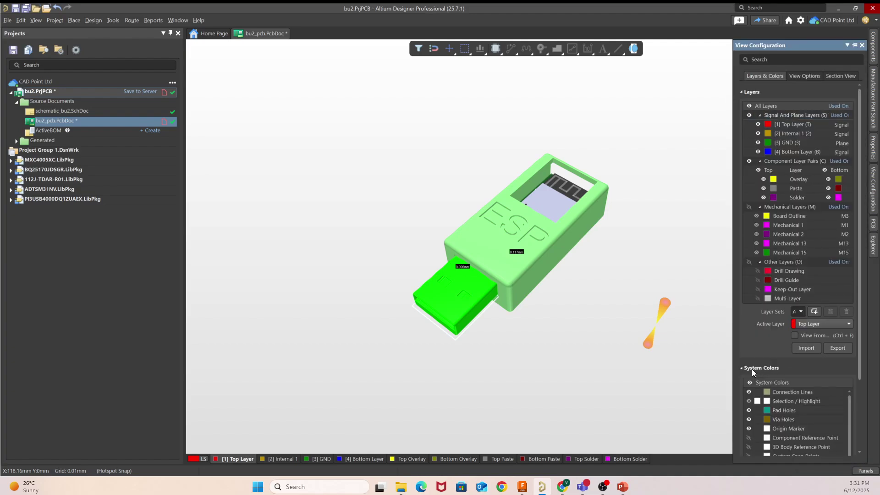
pyautogui.scroll(-3, 766, 393)
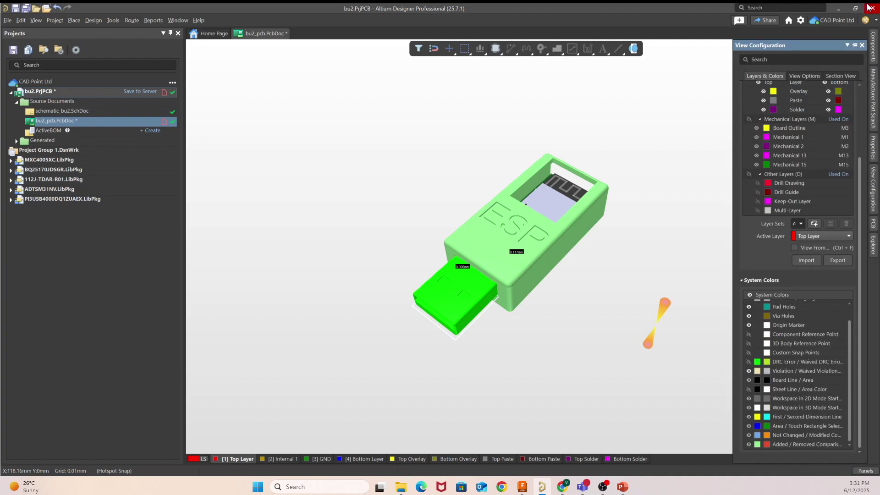
pyautogui.click(862, 45)
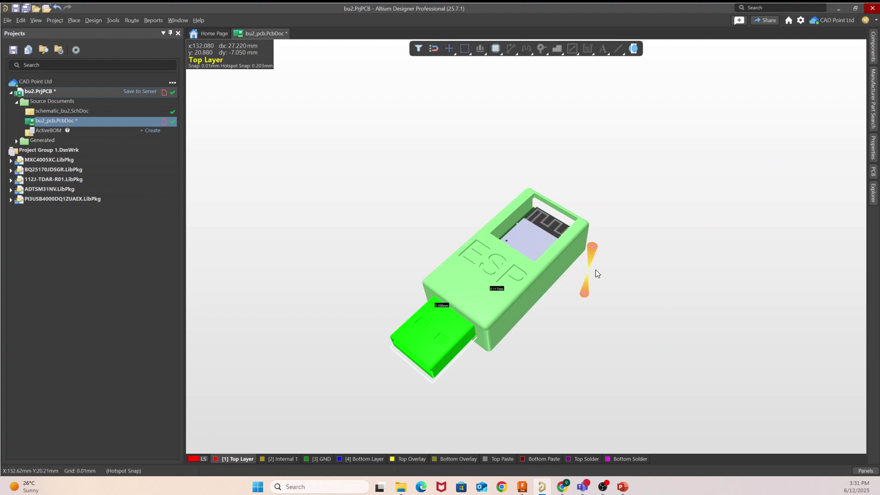
pyautogui.click(521, 467)
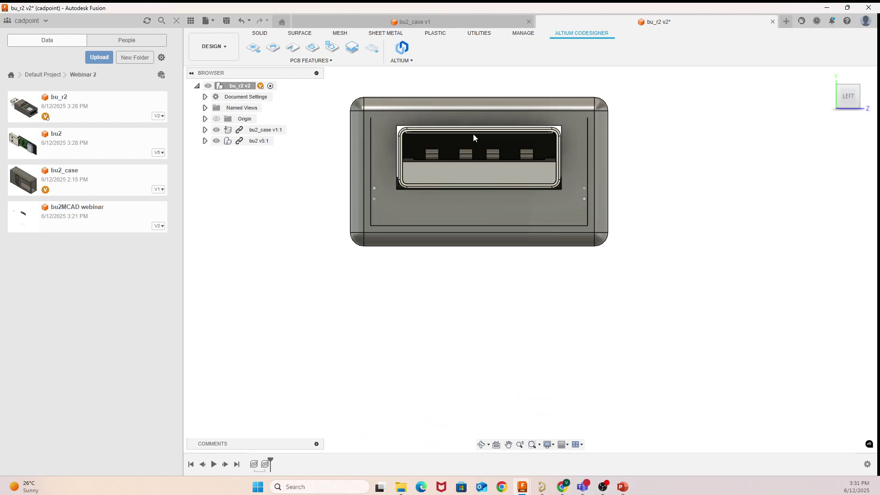
# Step: Free-orbit from the LEFT view to an angled, zoomed-out view of the case's plug end
pyautogui.click(481, 444)
pyautogui.moveTo(412, 369); pyautogui.dragTo(654, 274)
pyautogui.scroll(-5, 654, 274)
pyautogui.rightClick(654, 274)
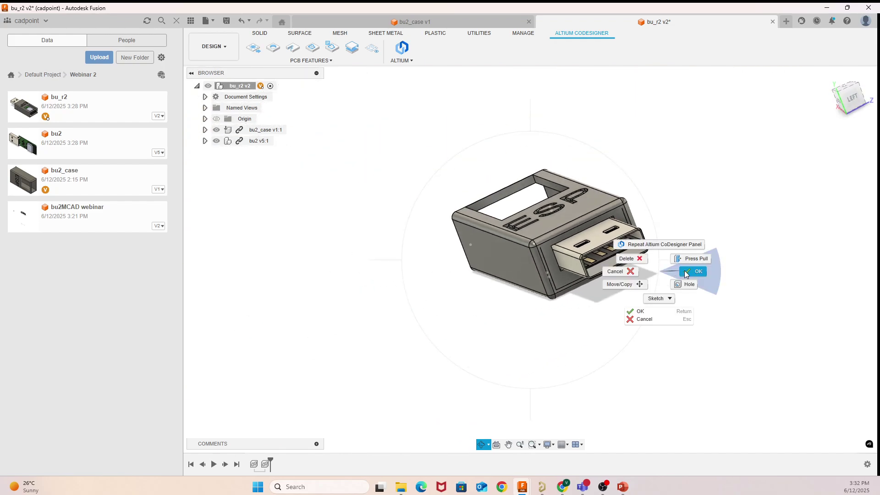
pyautogui.click(681, 281)
# Step: Back in Altium Designer, pan the 3D view around the enclosed board
pyautogui.click(542, 487)
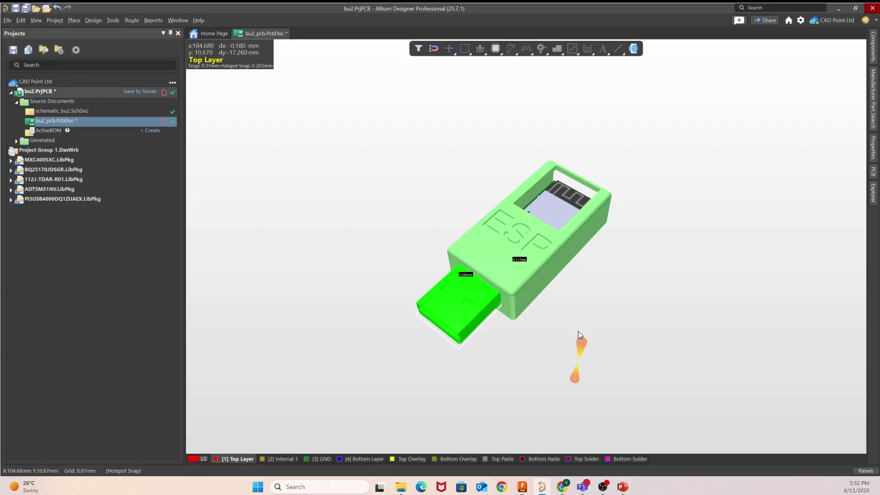
pyautogui.moveTo(575, 302); pyautogui.dragTo(609, 256, button='right')
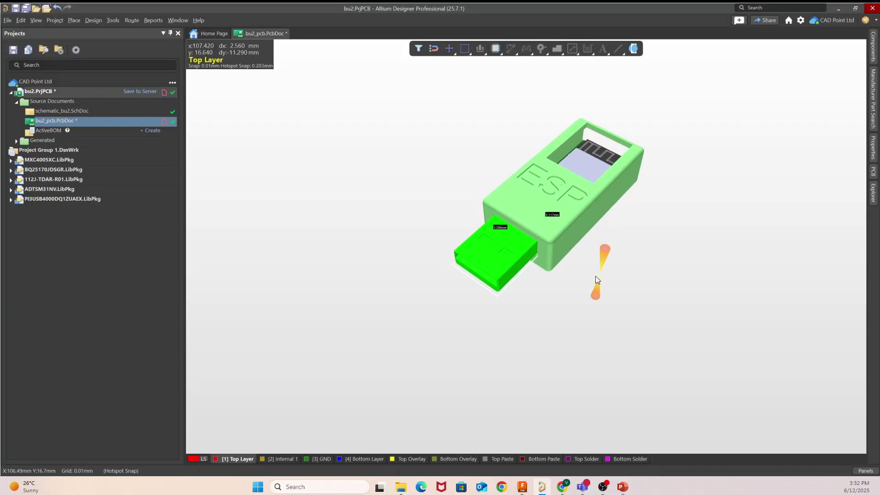
pyautogui.moveTo(536, 318); pyautogui.dragTo(525, 387, button='right')
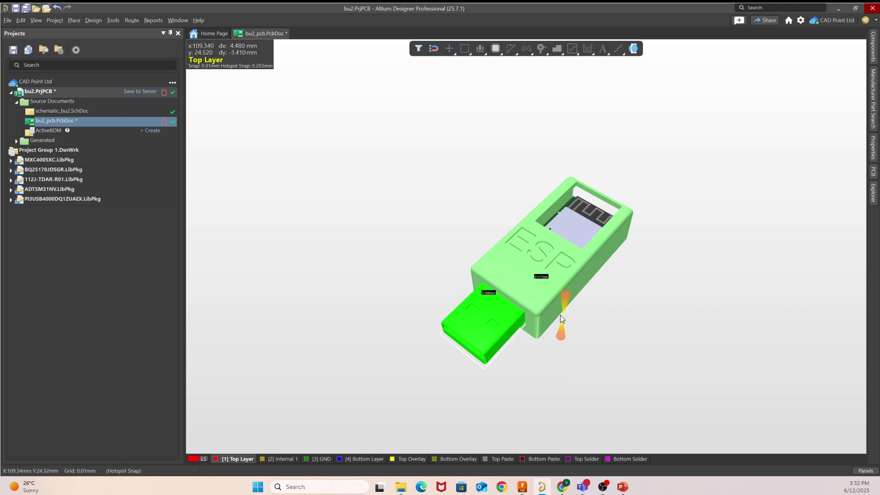
pyautogui.moveTo(695, 342); pyautogui.dragTo(707, 307, button='right')
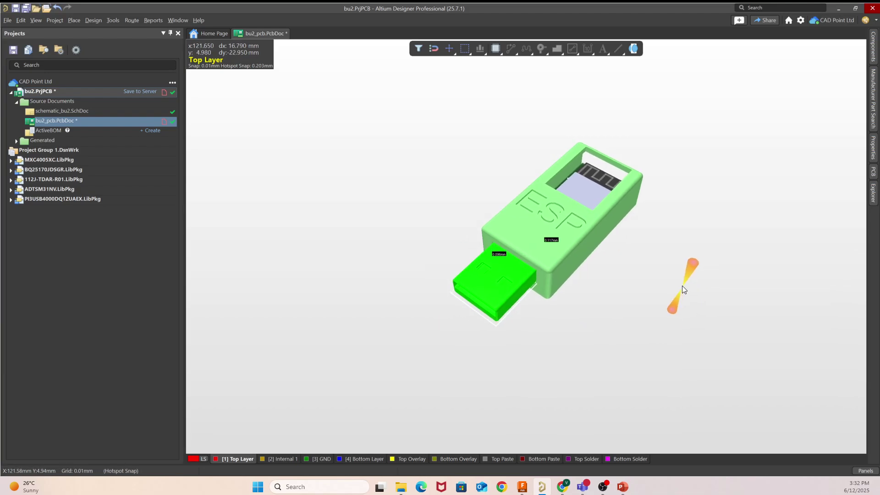
# Step: Flip the board to its bottom side and back with V, B, then return to Fusion
pyautogui.press('v')
pyautogui.press('b')
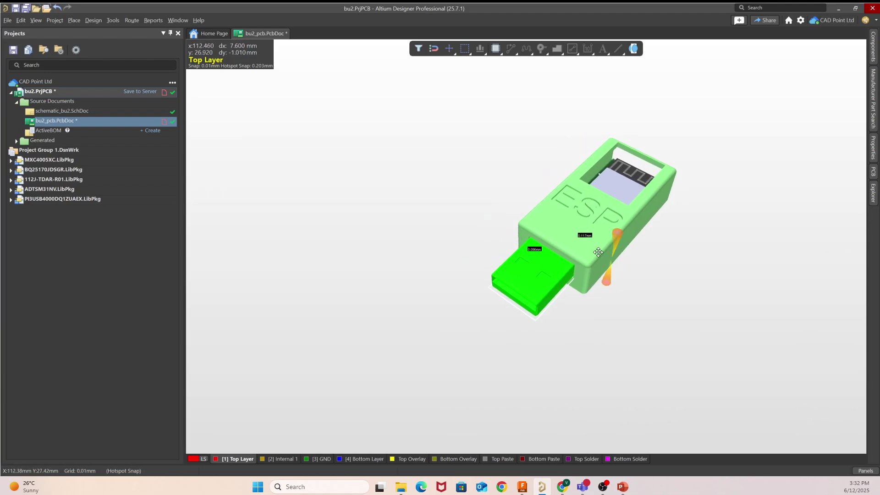
pyautogui.press('v')
pyautogui.press('b')
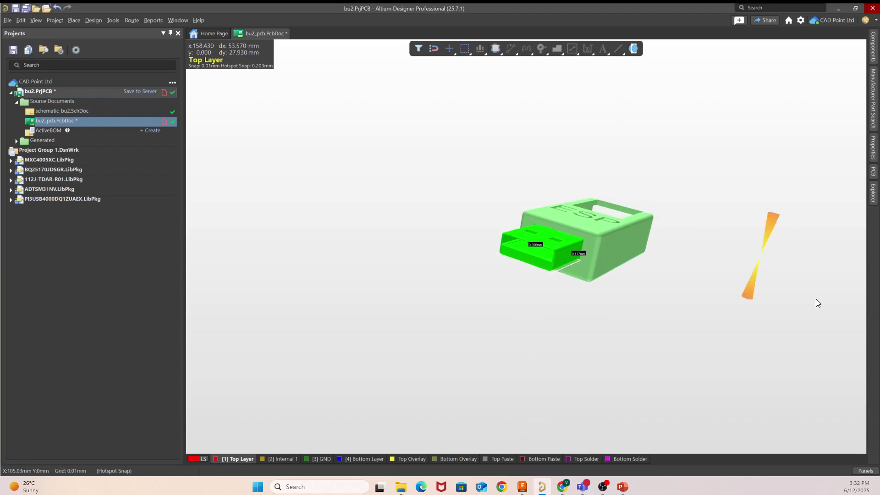
pyautogui.moveTo(678, 287); pyautogui.dragTo(634, 295, button='right')
pyautogui.moveTo(555, 304); pyautogui.dragTo(537, 282, button='right')
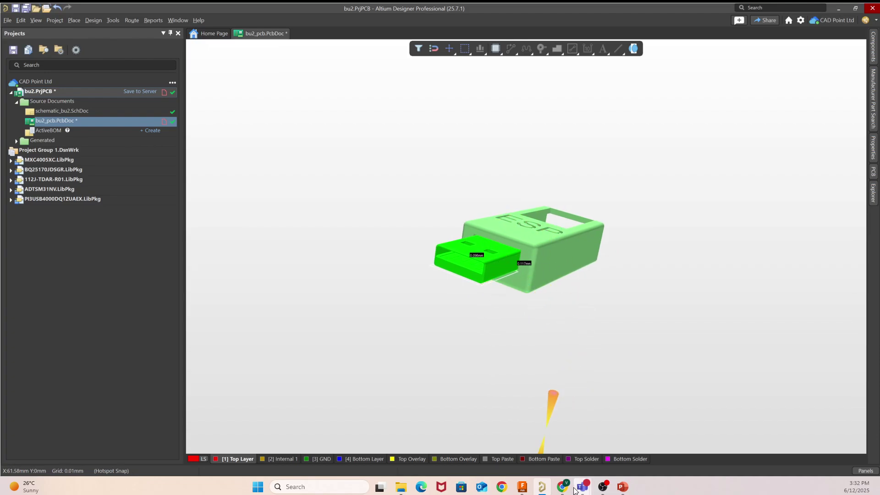
pyautogui.moveTo(525, 488)
pyautogui.click(531, 444)
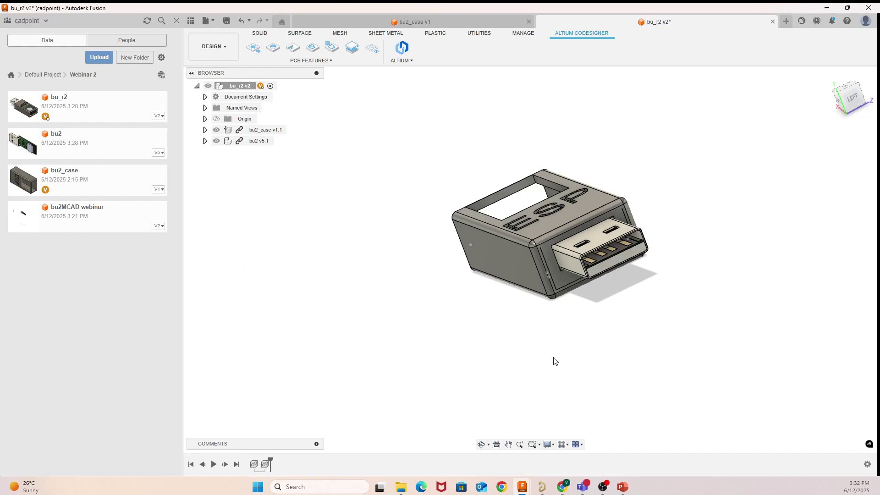
pyautogui.press('l')
pyautogui.rightClick(677, 306)
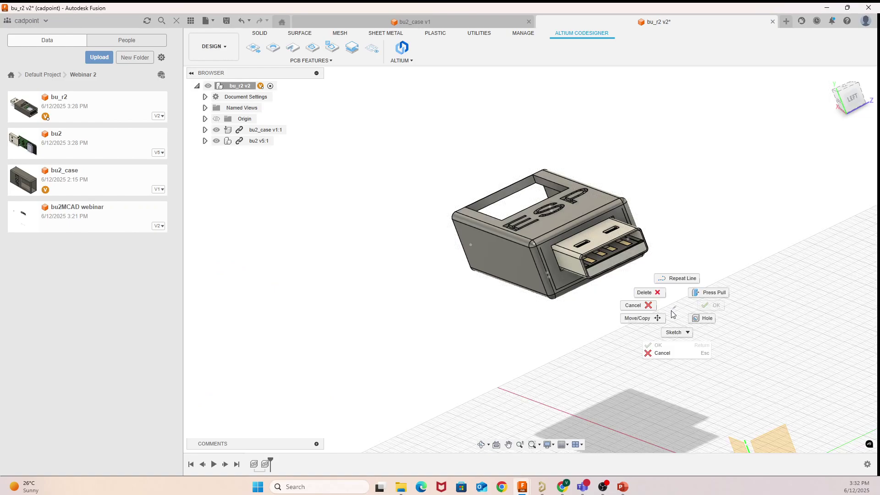
pyautogui.click(649, 312)
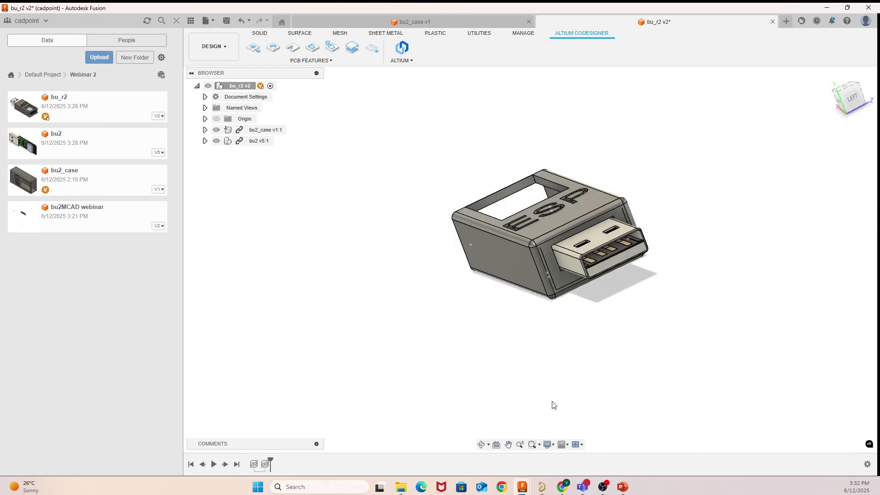
pyautogui.moveTo(583, 485)
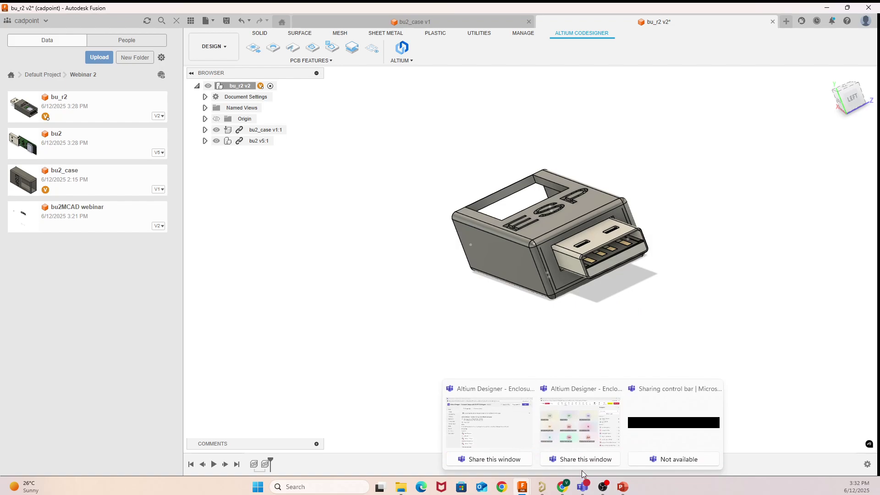
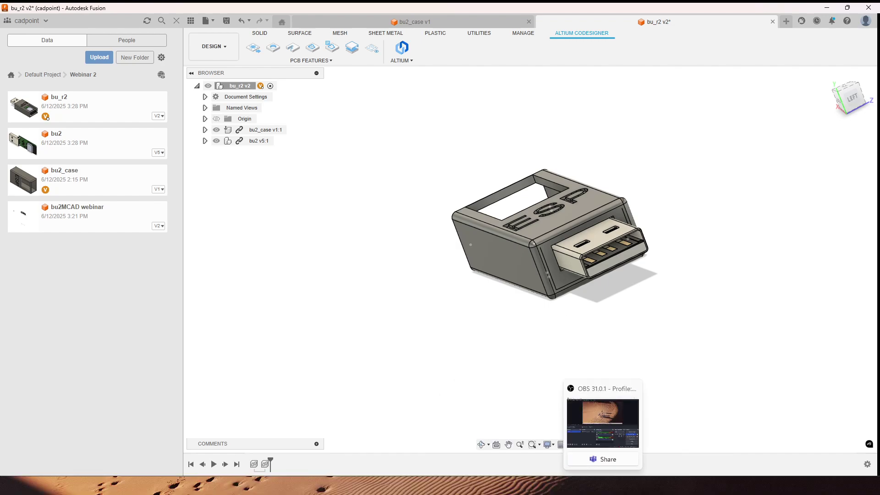
# Step: Switch from Fusion to Altium Designer's bu2_pcb 3D view with the ESP case around the board
pyautogui.click(539, 486)
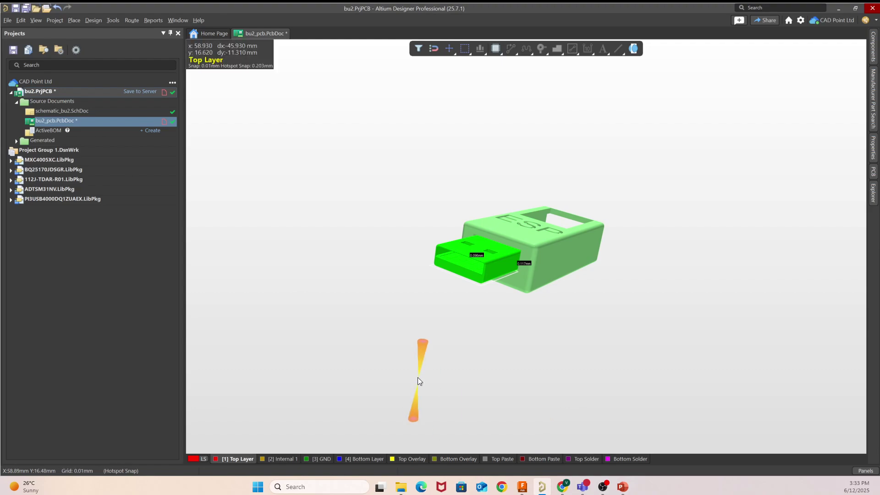
# Step: Move the locked ESP case off the board to its right, accepting the locked-primitive prompt
pyautogui.rightClick(574, 295)
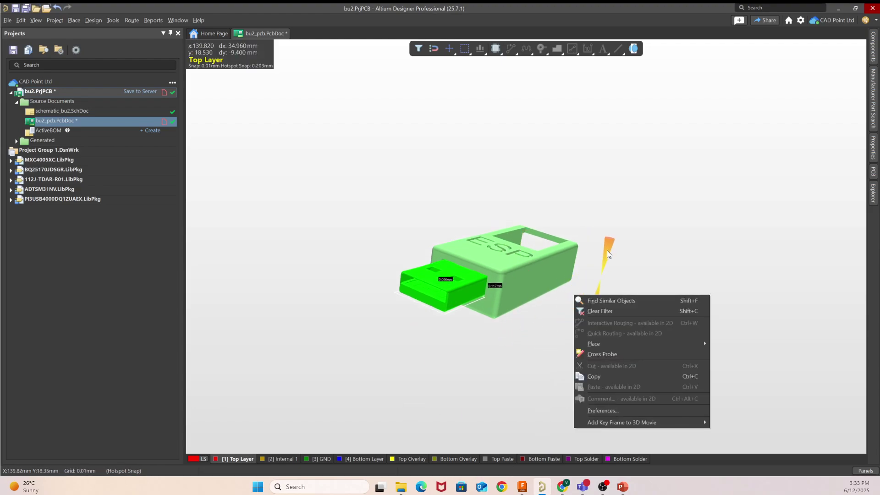
pyautogui.click(607, 250)
pyautogui.moveTo(574, 204); pyautogui.dragTo(572, 206, button='right')
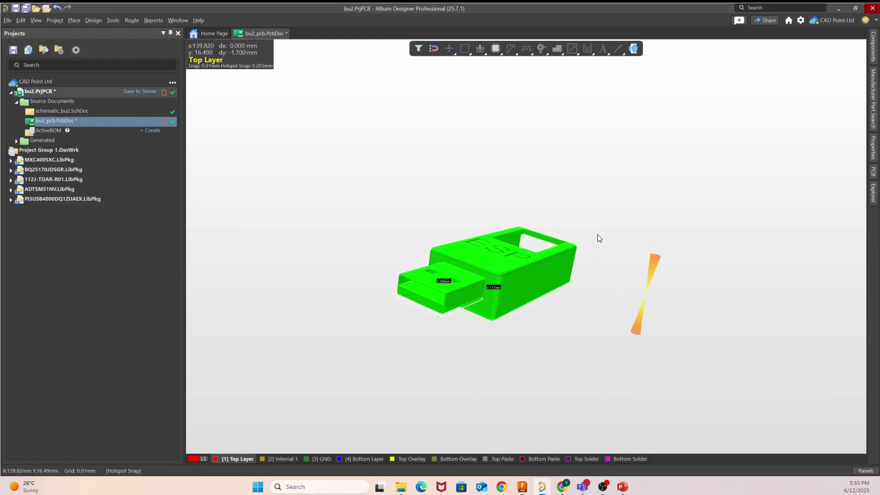
pyautogui.moveTo(508, 282); pyautogui.dragTo(505, 296)
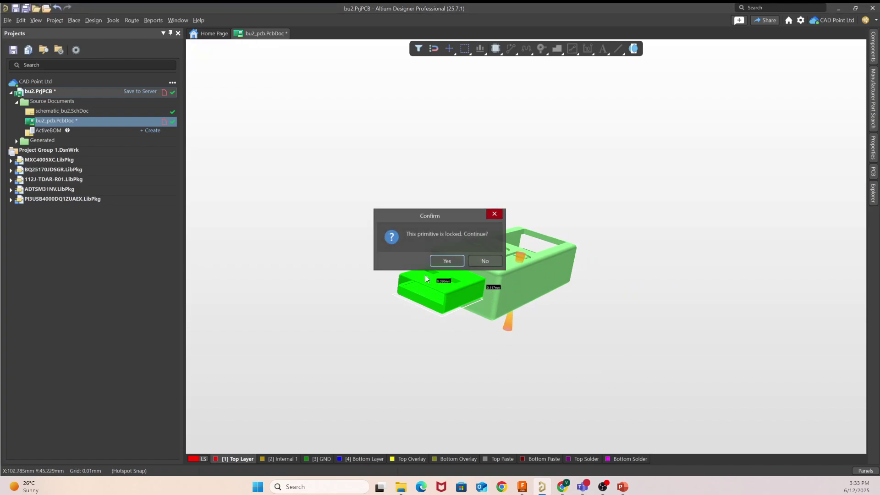
pyautogui.click(447, 261)
pyautogui.click(589, 278)
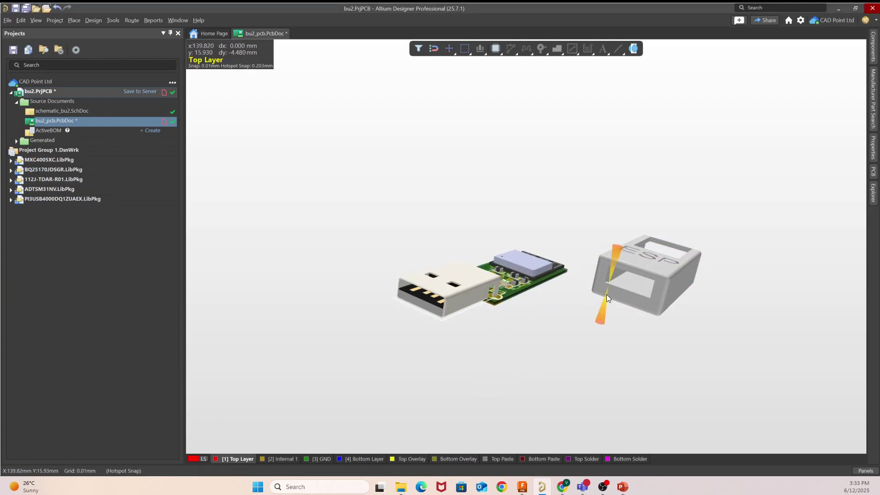
# Step: In top view, reposition the case beside the board and open its 3D body properties
pyautogui.moveTo(628, 181); pyautogui.dragTo(530, 295, button='right')
pyautogui.press('0')
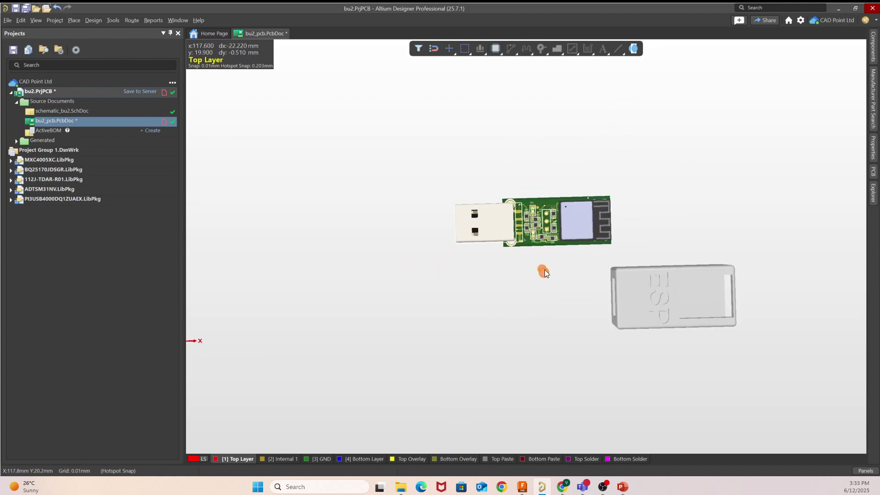
pyautogui.moveTo(522, 238); pyautogui.dragTo(523, 291, button='right')
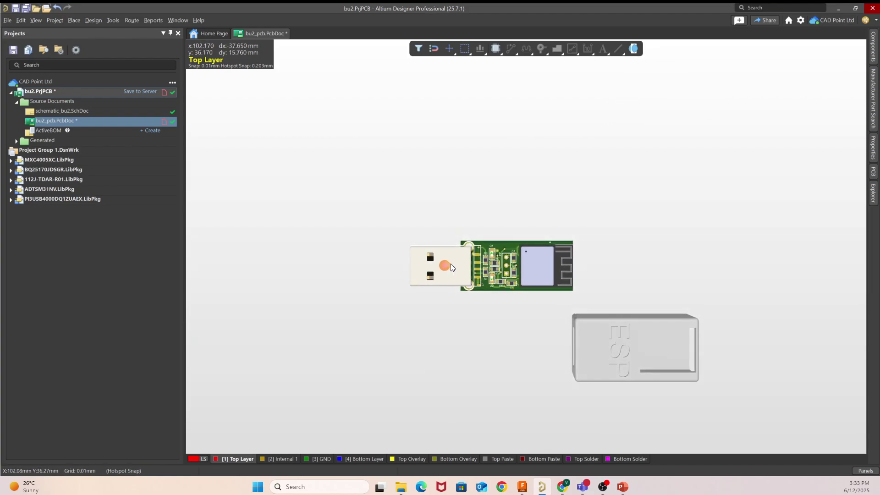
pyautogui.moveTo(449, 263); pyautogui.dragTo(479, 284, button='right')
pyautogui.moveTo(647, 374); pyautogui.dragTo(601, 358)
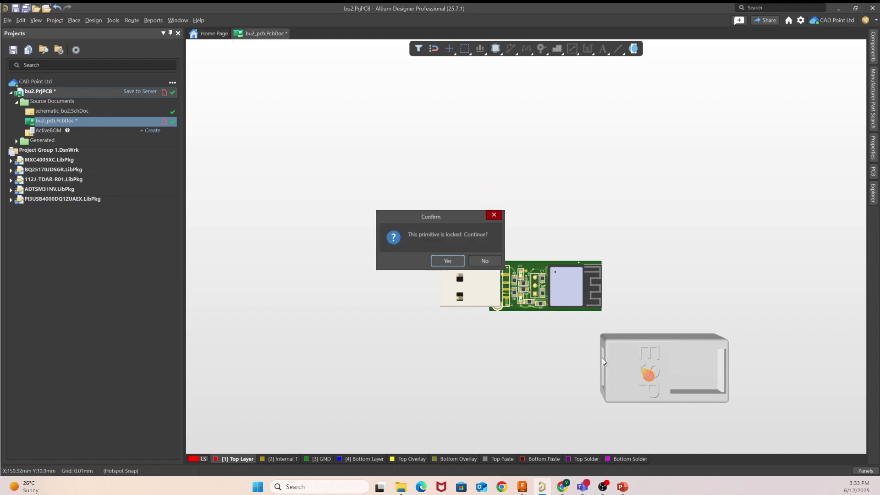
pyautogui.click(447, 261)
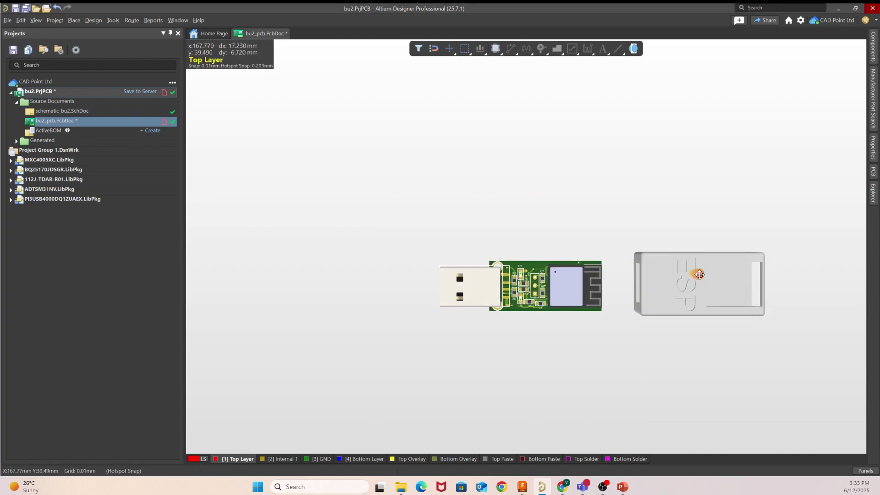
pyautogui.click(700, 274)
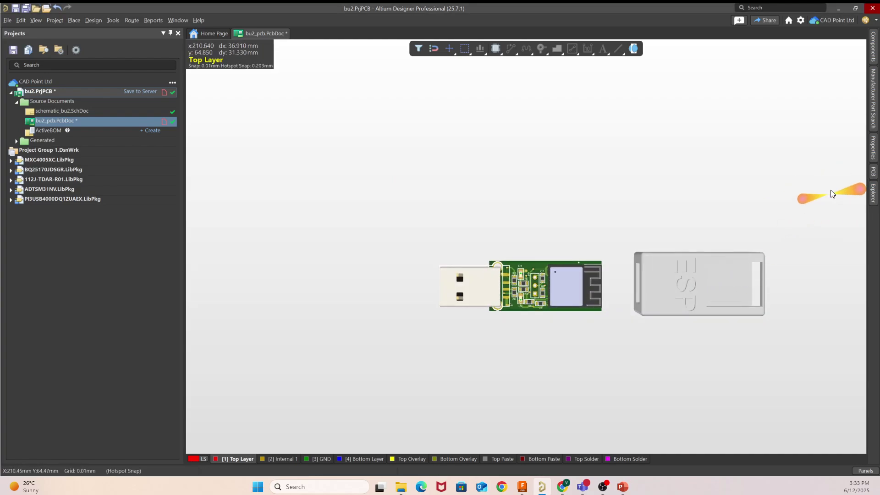
pyautogui.click(874, 154)
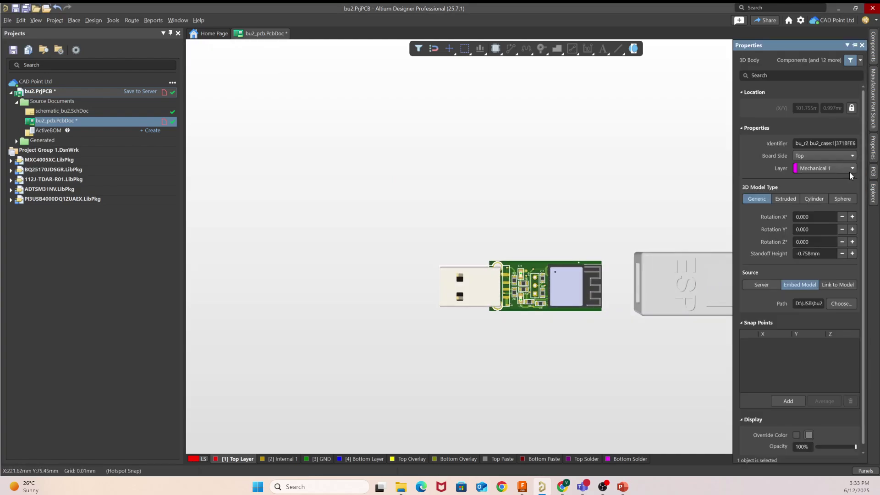
# Step: Unlock the case's location, slide it over the board and select its 3D body
pyautogui.click(852, 109)
pyautogui.moveTo(674, 278); pyautogui.dragTo(544, 315)
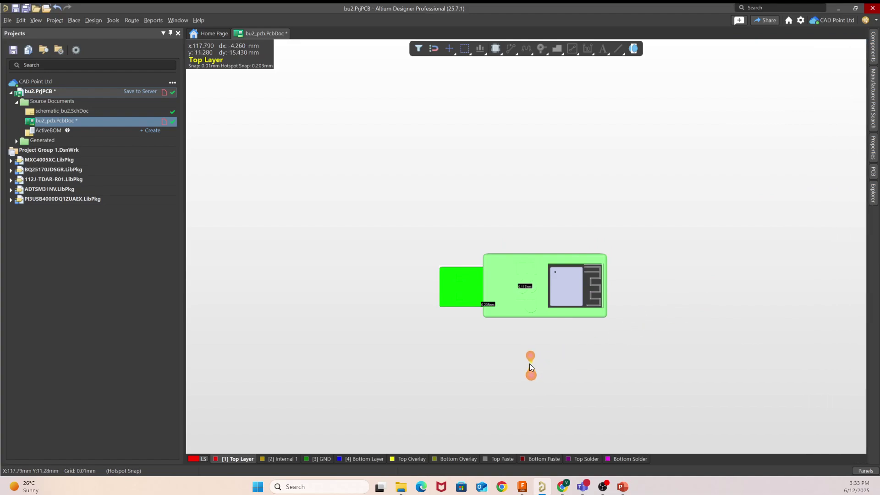
pyautogui.moveTo(530, 360); pyautogui.dragTo(828, 396, button='right')
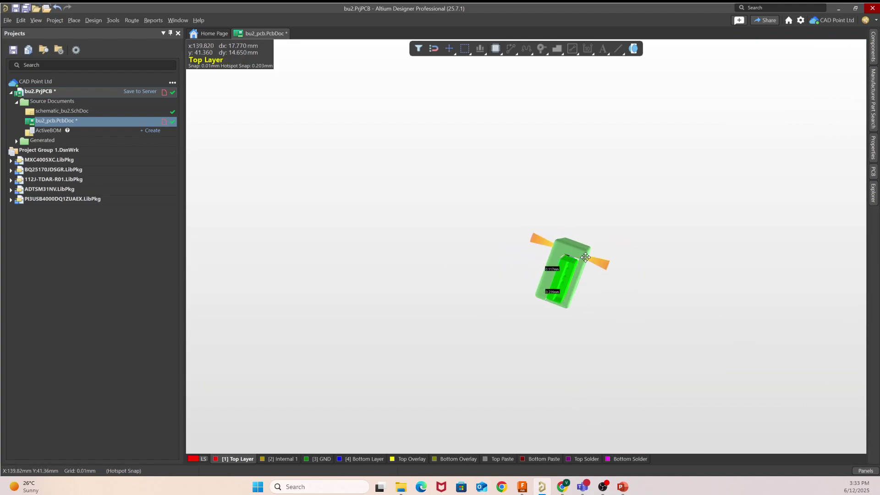
pyautogui.click(589, 255)
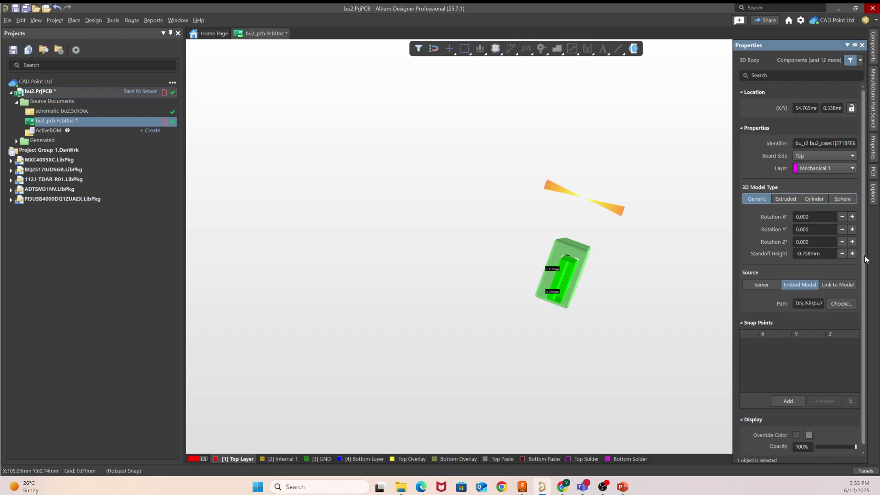
# Step: Change the case's Standoff Height from -0.758mm to -1mm in Properties
pyautogui.click(817, 242)
pyautogui.click(831, 254)
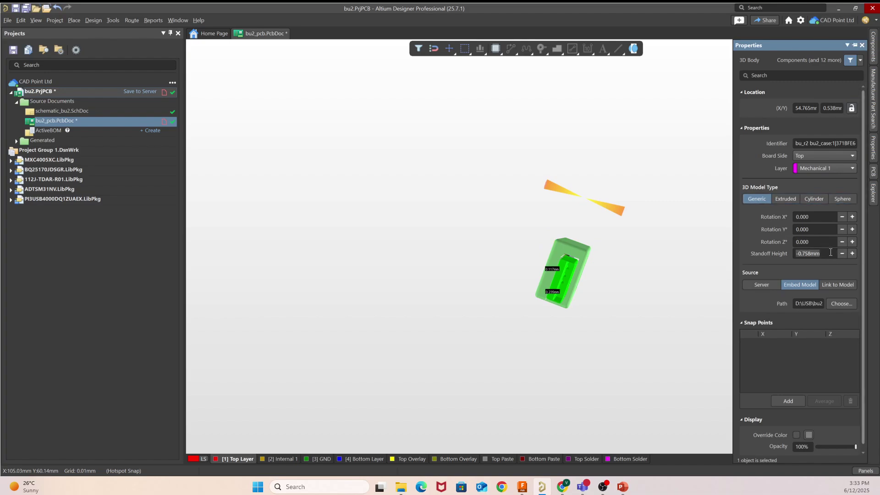
pyautogui.write('0')
pyautogui.press('Return')
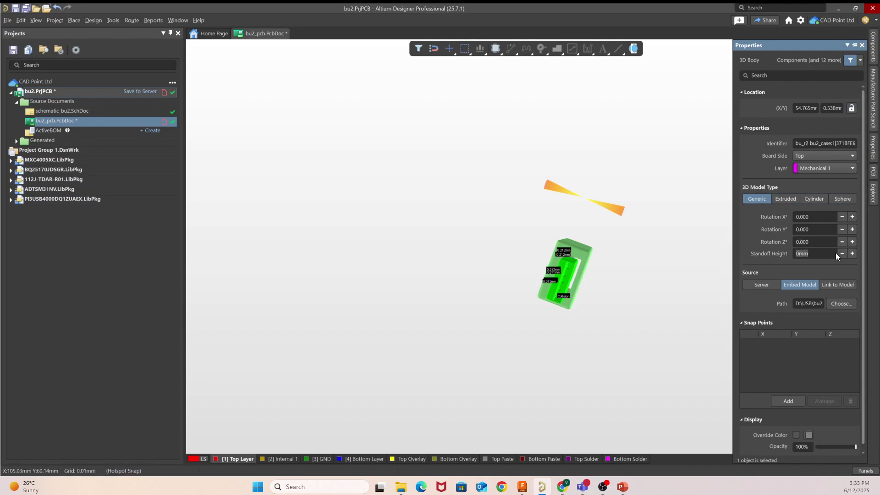
pyautogui.press('BackSpace')
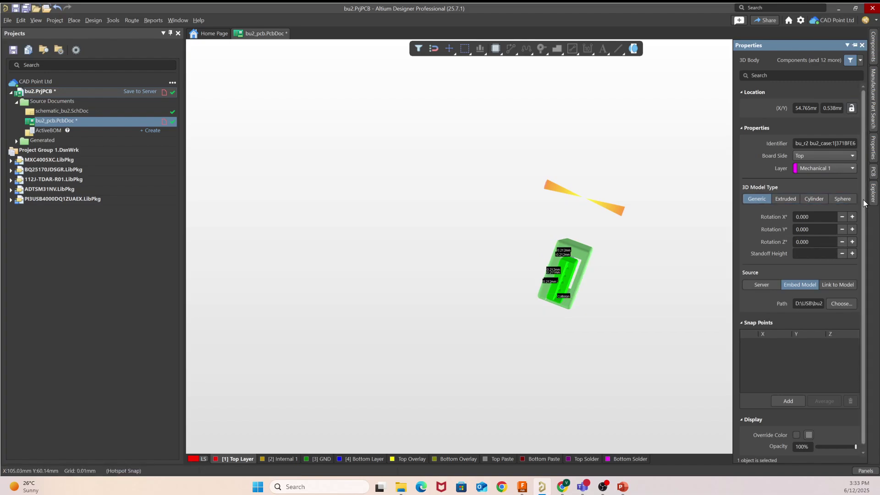
pyautogui.write('=1')
pyautogui.press('Return')
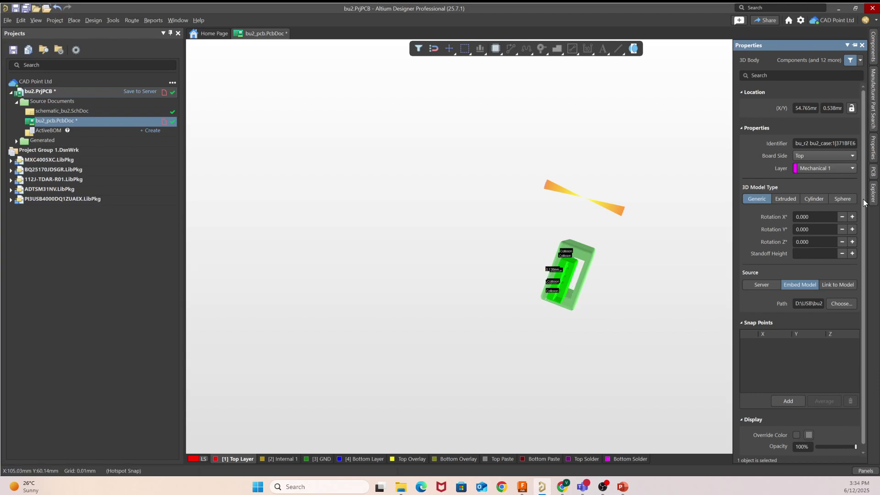
pyautogui.write('1')
pyautogui.press('Return')
pyautogui.click(843, 254)
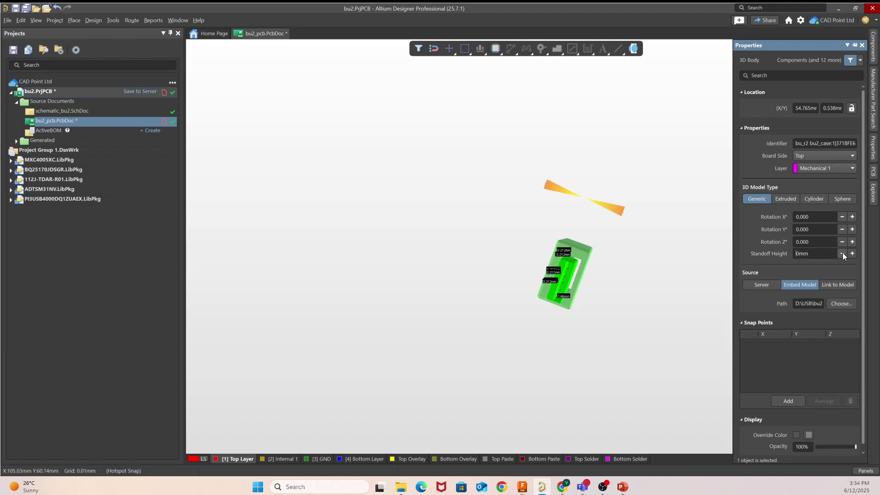
pyautogui.click(843, 254)
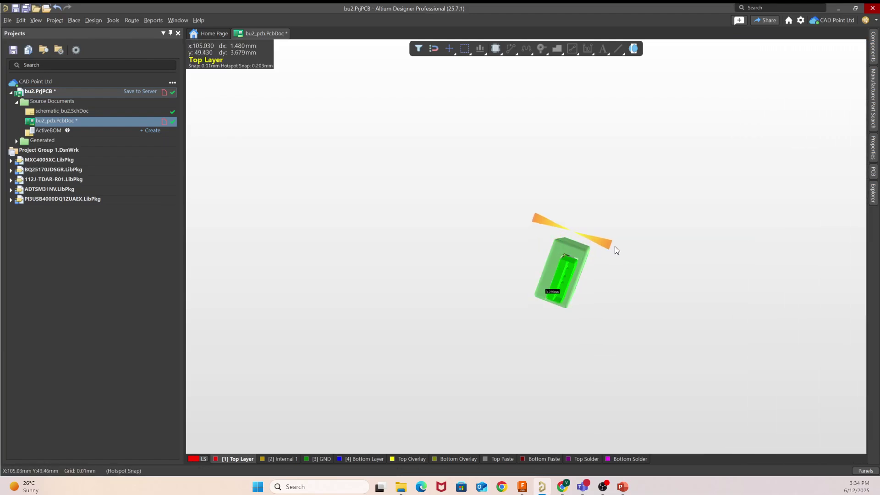
# Step: Snap to top view and move the case off the board to its right
pyautogui.click(614, 246)
pyautogui.moveTo(650, 250); pyautogui.dragTo(525, 195, button='right')
pyautogui.keyDown('shift'); pyautogui.moveTo(581, 226); pyautogui.dragTo(644, 234, button='right'); pyautogui.keyUp('shift')
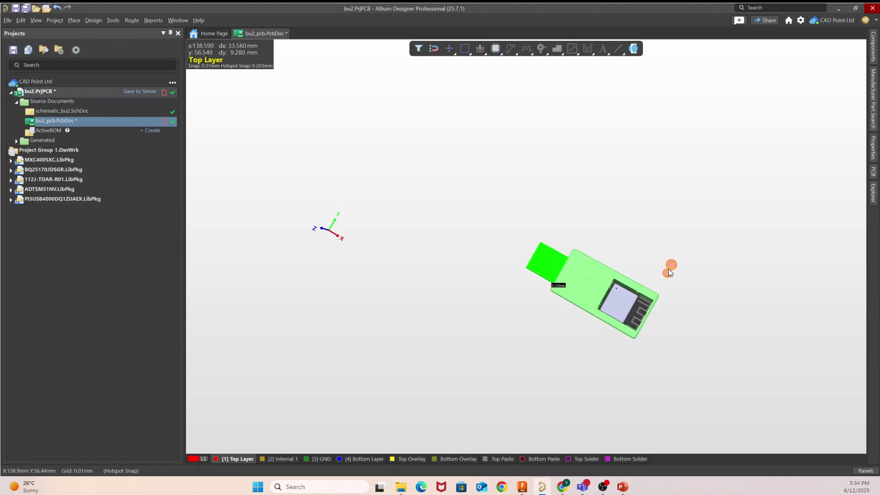
pyautogui.press('0')
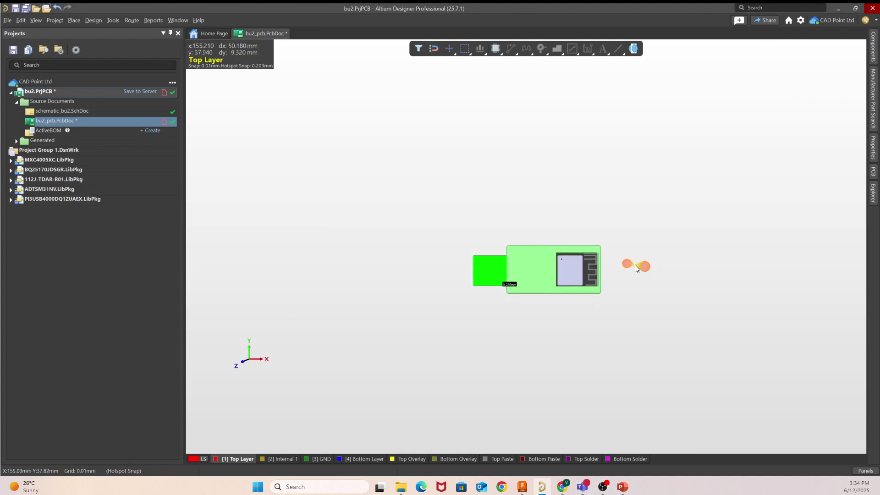
pyautogui.moveTo(582, 272); pyautogui.dragTo(659, 292)
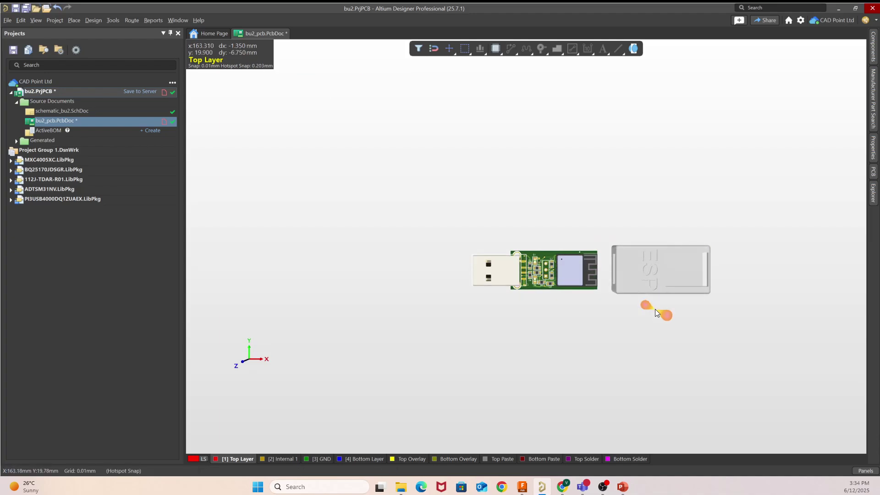
pyautogui.click(861, 471)
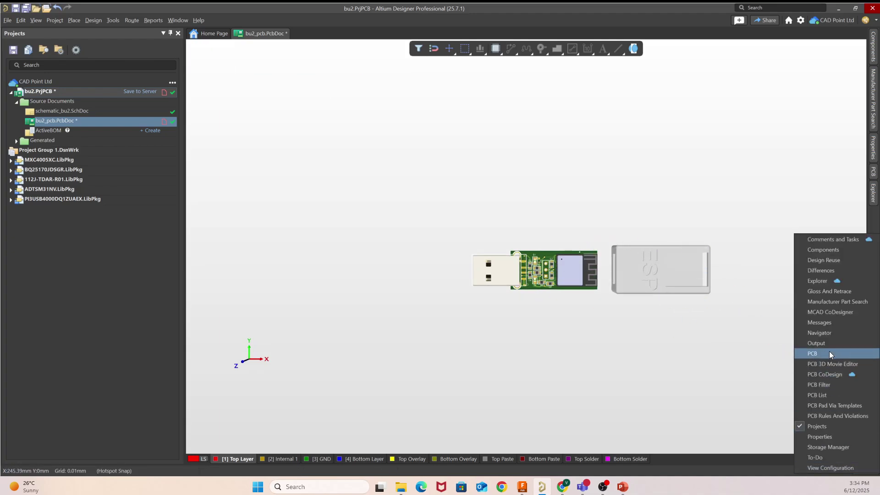
# Step: Push the board to MCAD through CoDesigner with the comment 'change the port opening size'
pyautogui.click(837, 313)
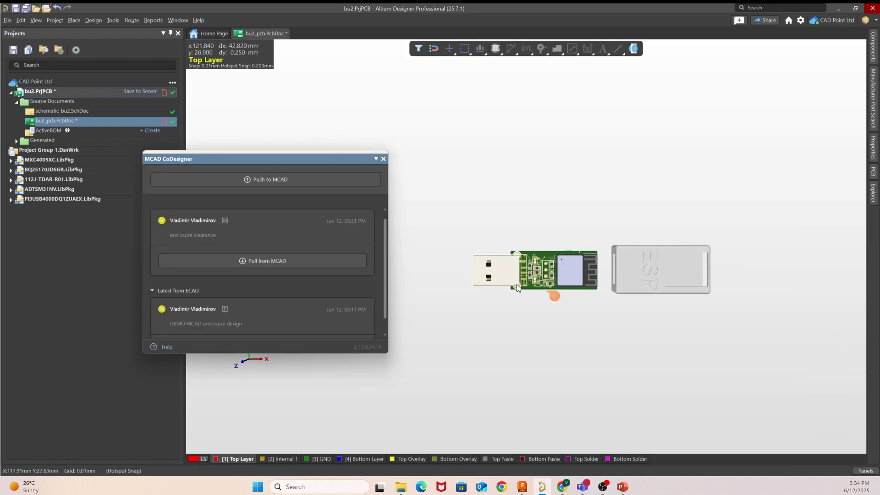
pyautogui.click(271, 181)
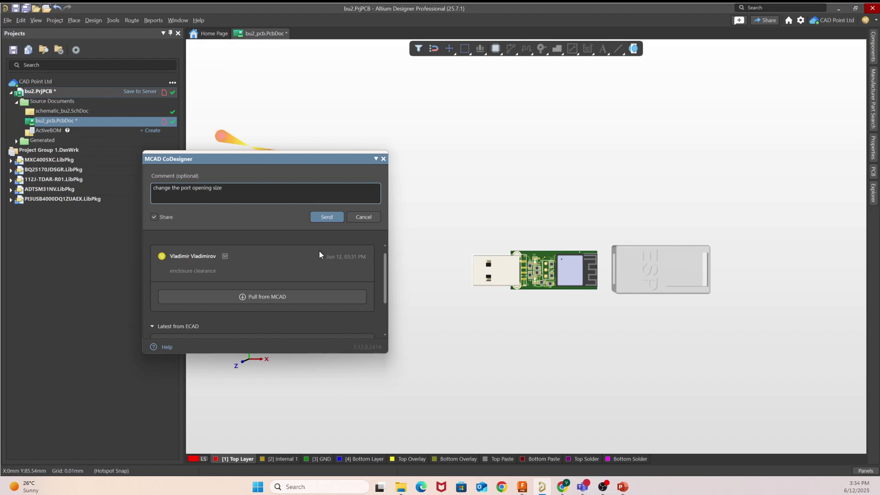
pyautogui.click(334, 216)
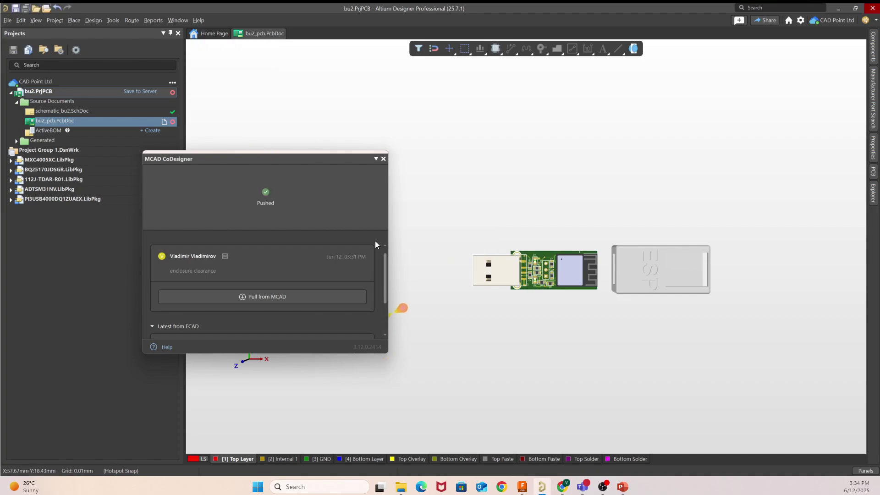
pyautogui.click(383, 159)
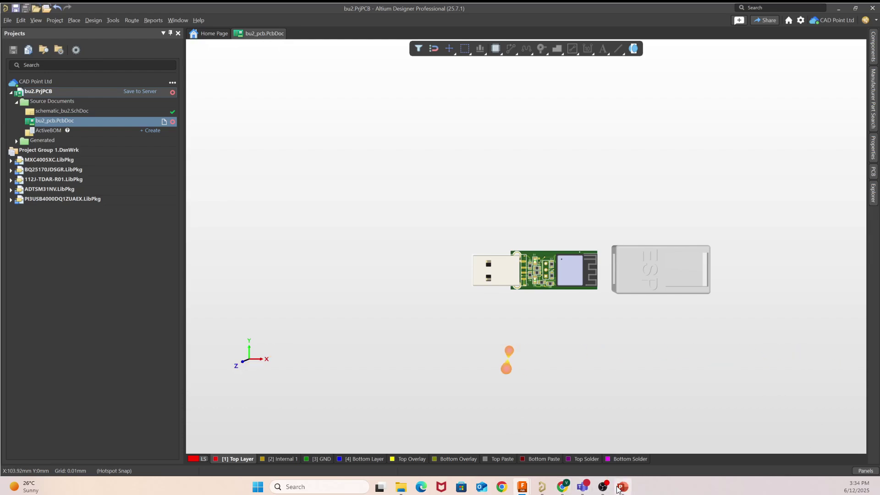
# Step: In Fusion's CoDesigner, review the change history, expanding the Enclosure r3 and enclosure clearance entries
pyautogui.moveTo(523, 486)
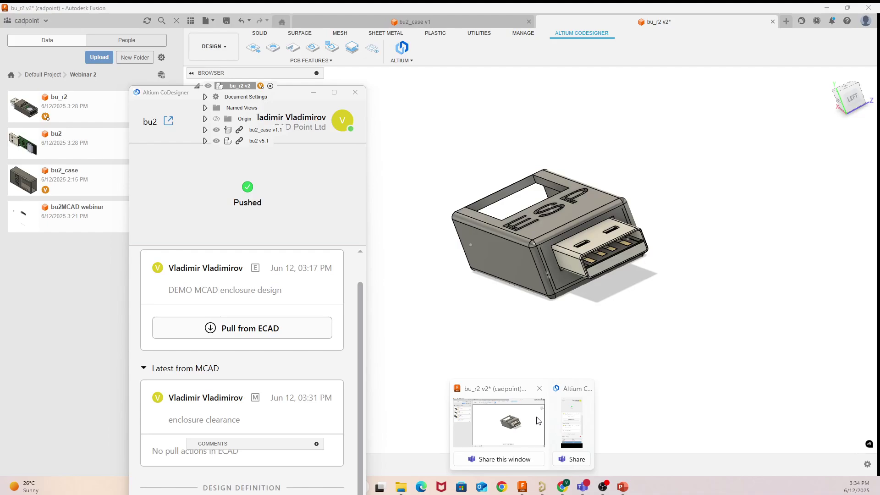
pyautogui.click(536, 417)
pyautogui.click(564, 430)
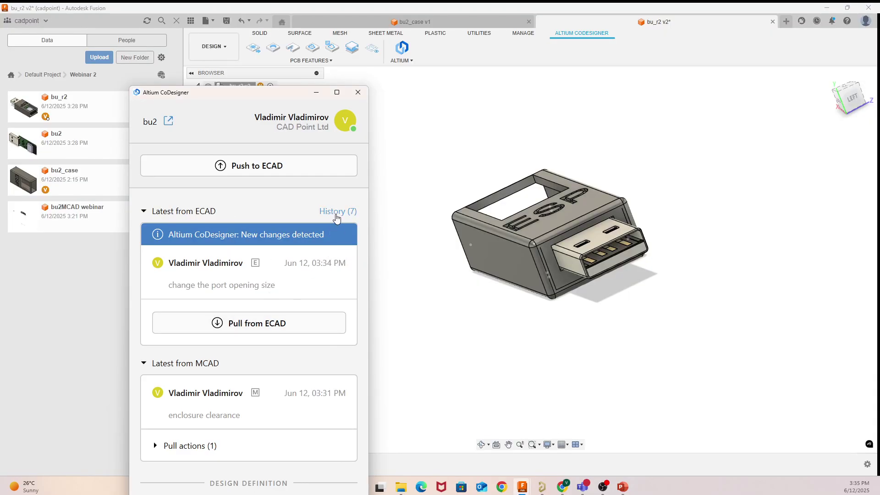
pyautogui.click(337, 211)
pyautogui.scroll(-5, 289, 251)
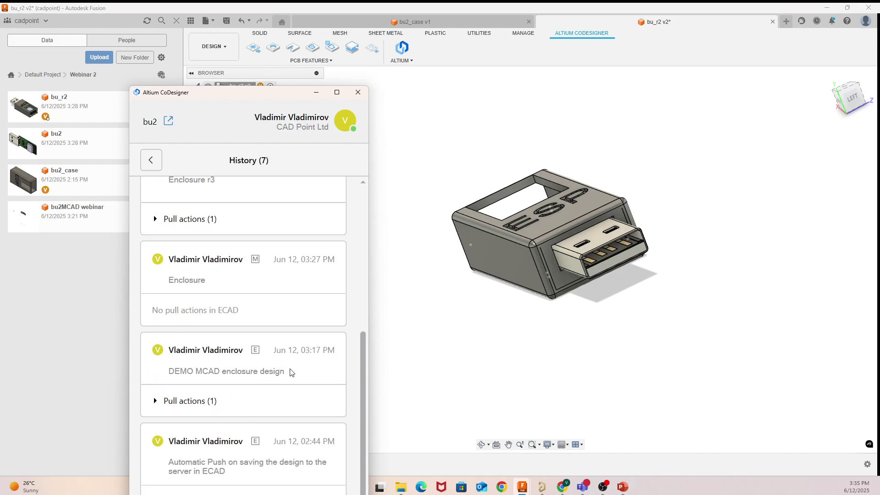
pyautogui.scroll(5, 307, 353)
pyautogui.scroll(-5, 321, 335)
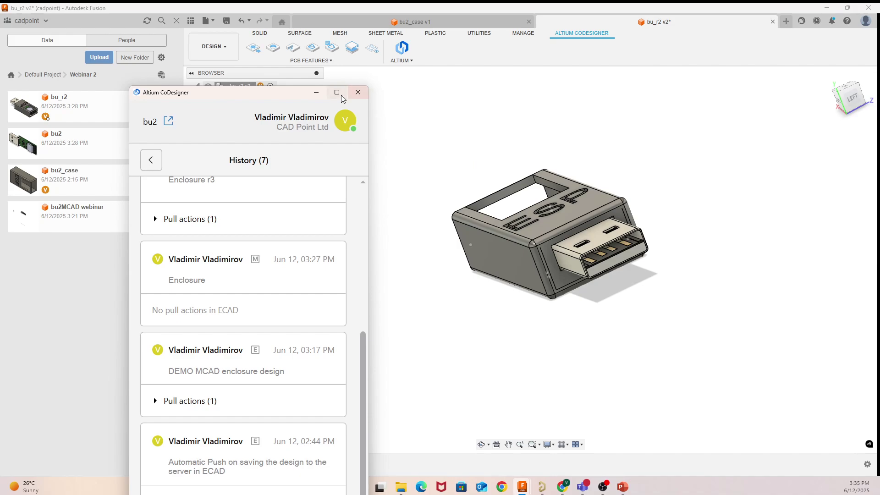
pyautogui.scroll(5, 347, 291)
pyautogui.scroll(-5, 347, 293)
pyautogui.scroll(1, 223, 332)
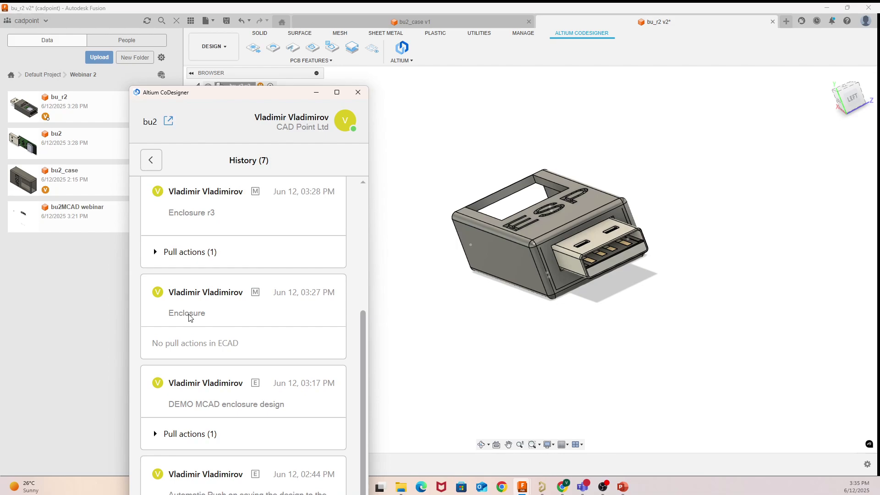
pyautogui.scroll(2, 190, 318)
pyautogui.click(155, 318)
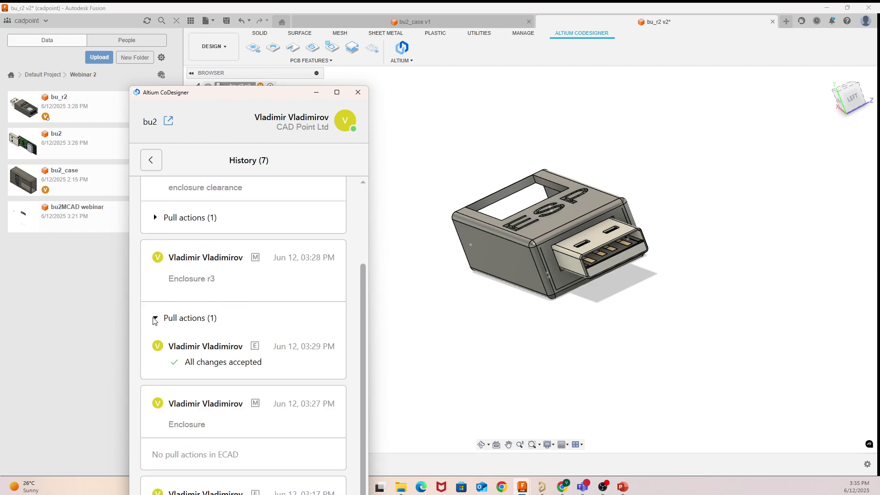
pyautogui.click(156, 219)
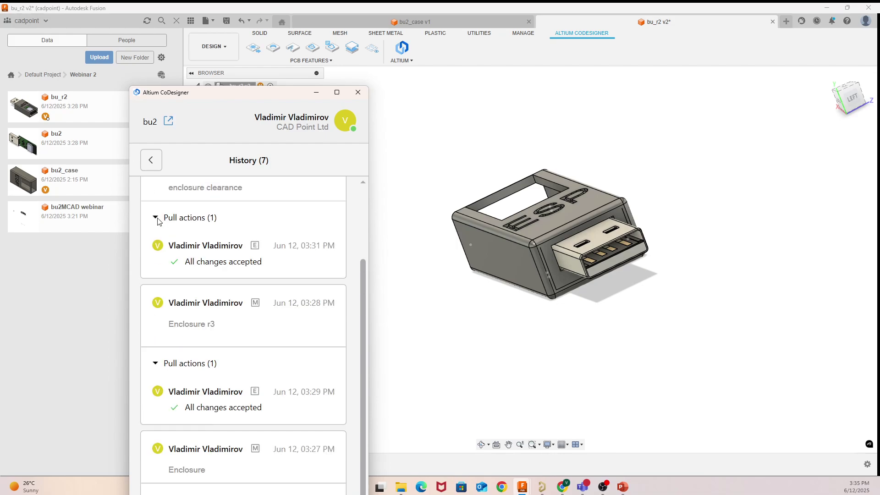
pyautogui.scroll(4, 281, 314)
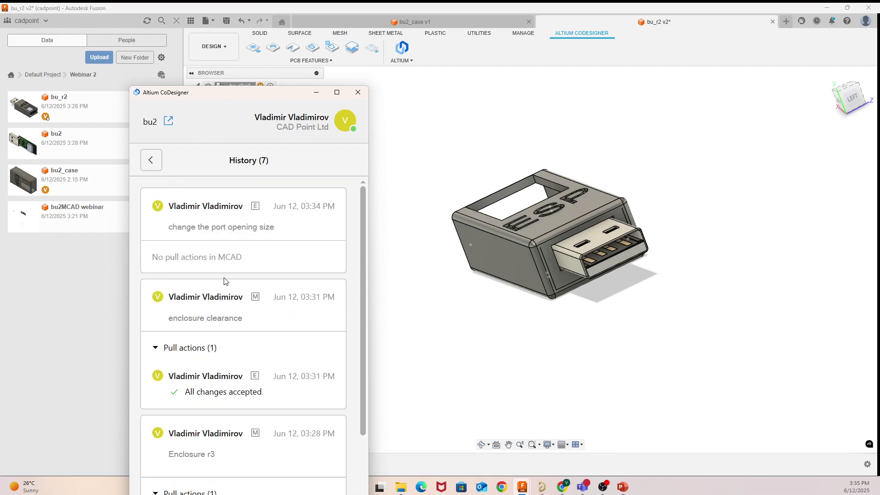
pyautogui.click(152, 157)
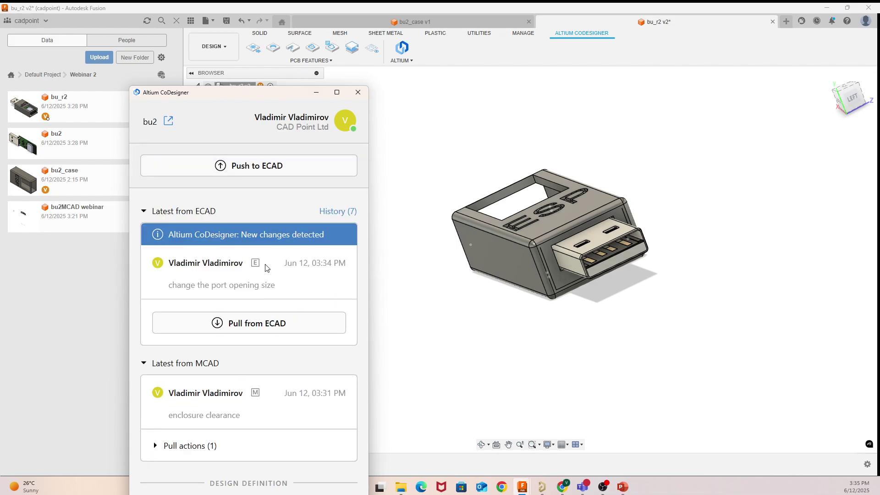
# Step: Pull the latest ECAD changes into bu_r2, inspect the change list, and apply them
pyautogui.click(282, 323)
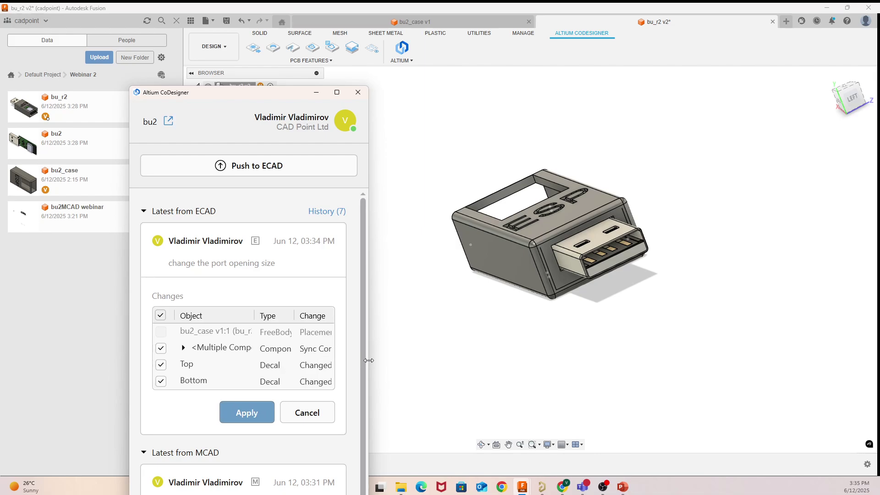
pyautogui.moveTo(369, 362); pyautogui.dragTo(665, 360)
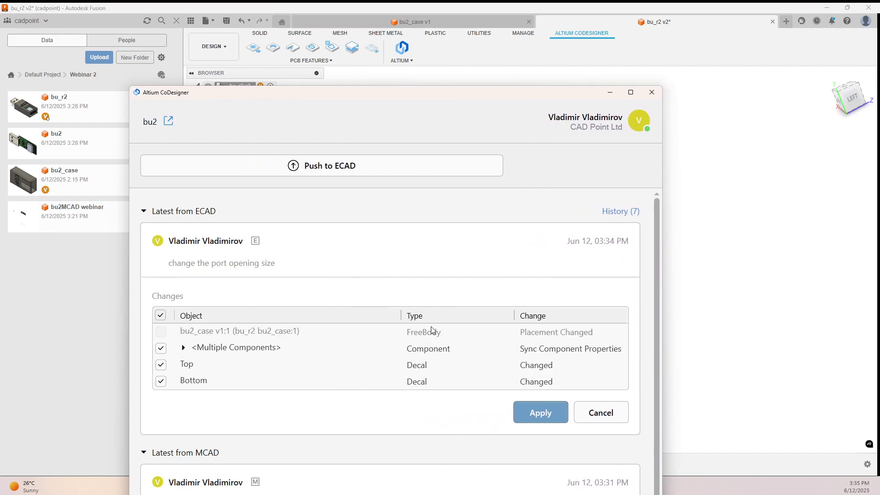
pyautogui.click(429, 349)
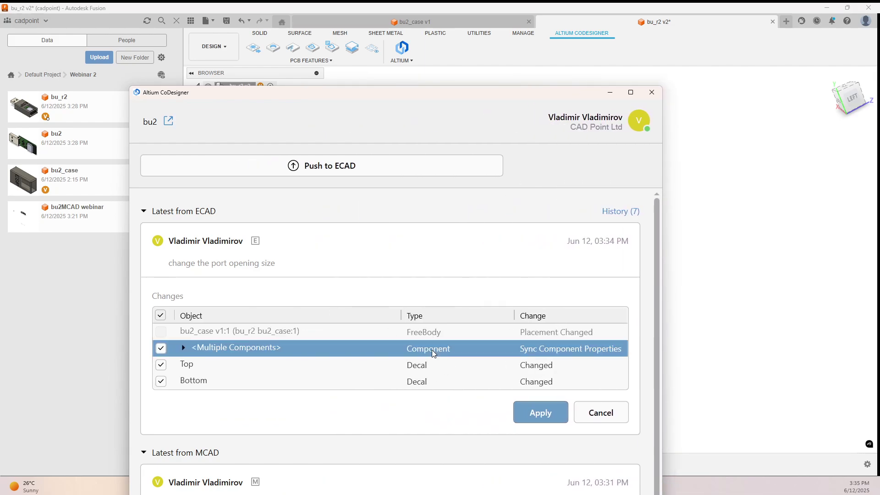
pyautogui.click(546, 369)
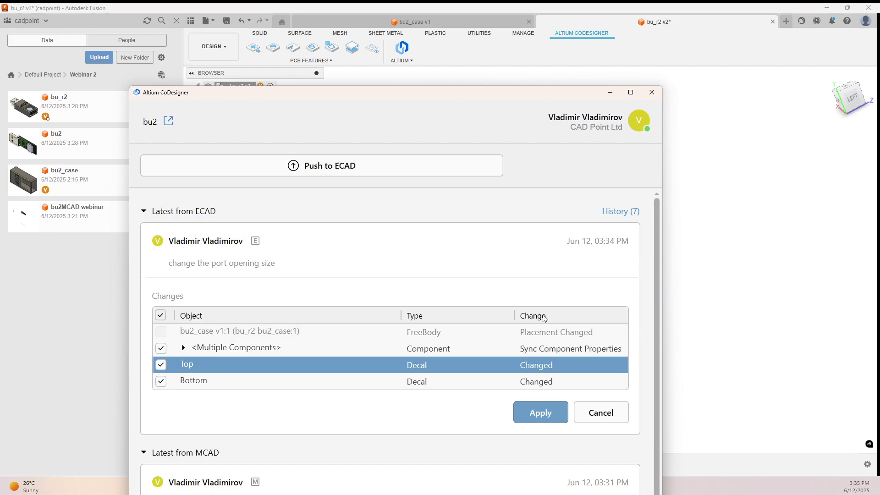
pyautogui.click(543, 316)
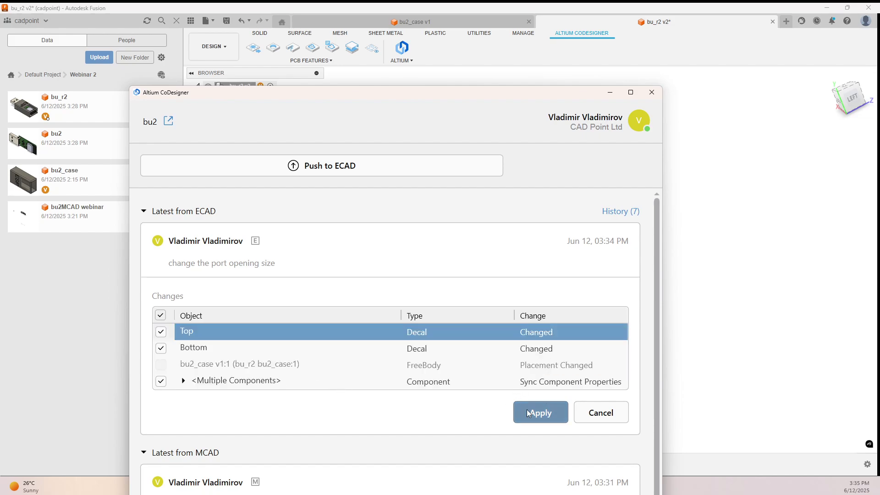
pyautogui.click(556, 412)
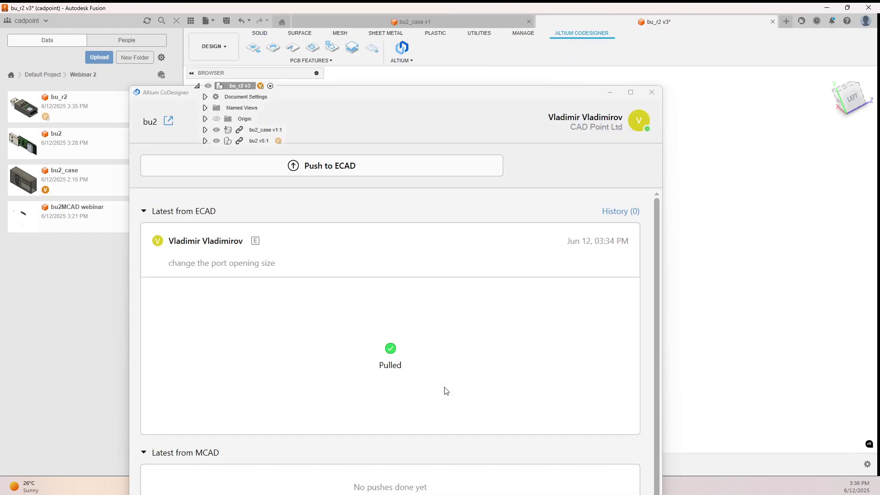
# Step: Minimize CoDesigner, check the updated model from the Top view, then return to Altium
pyautogui.click(611, 93)
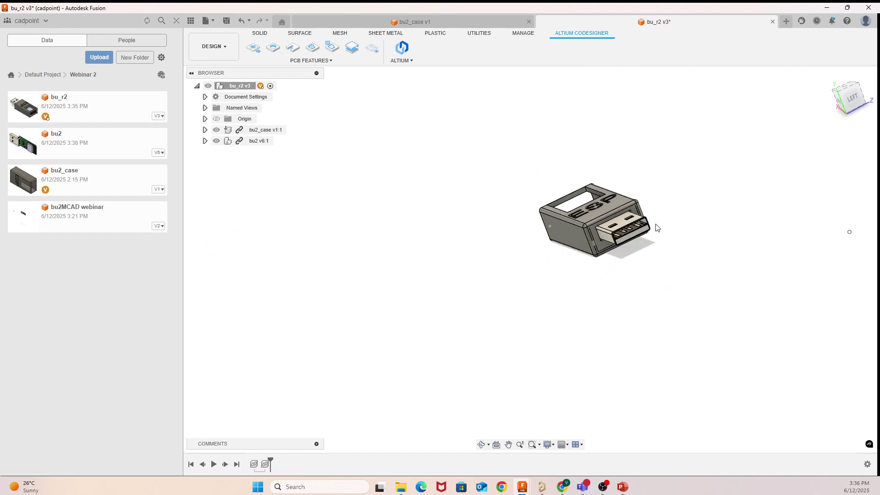
pyautogui.click(851, 91)
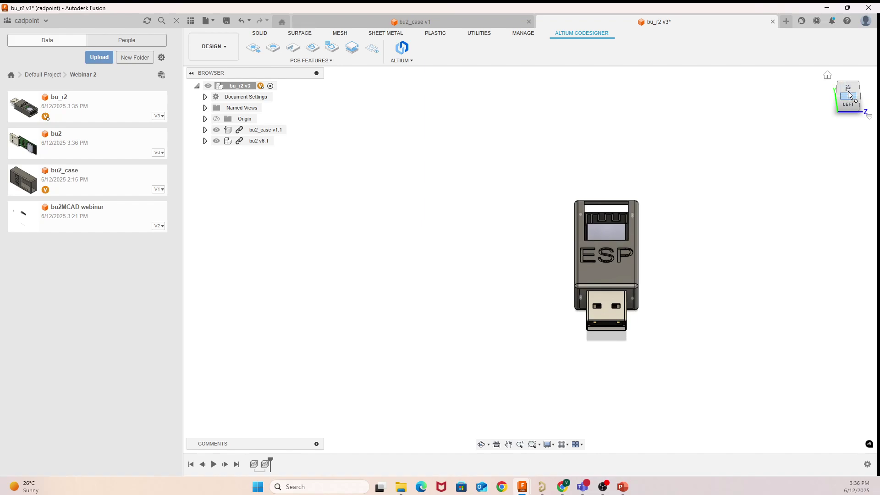
pyautogui.click(853, 90)
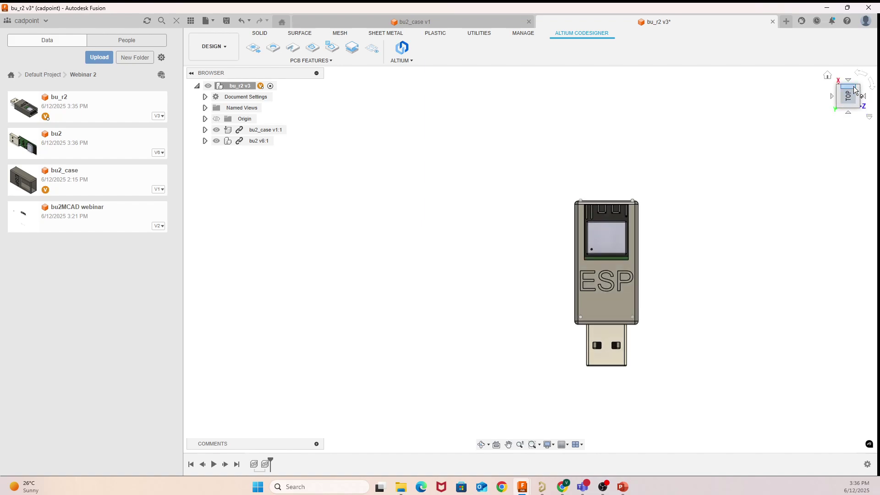
pyautogui.click(855, 91)
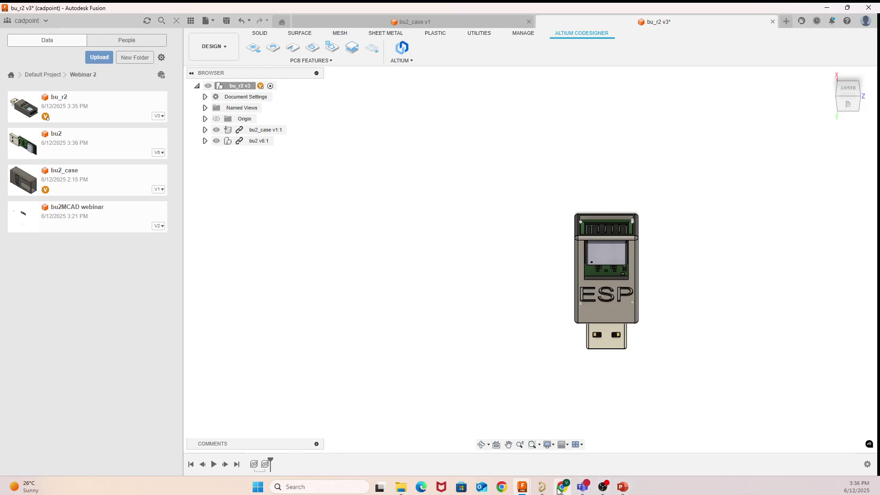
pyautogui.click(542, 487)
# Step: Select the ESP case body and inspect the board in the 3D view
pyautogui.moveTo(560, 270); pyautogui.dragTo(461, 303, button='right')
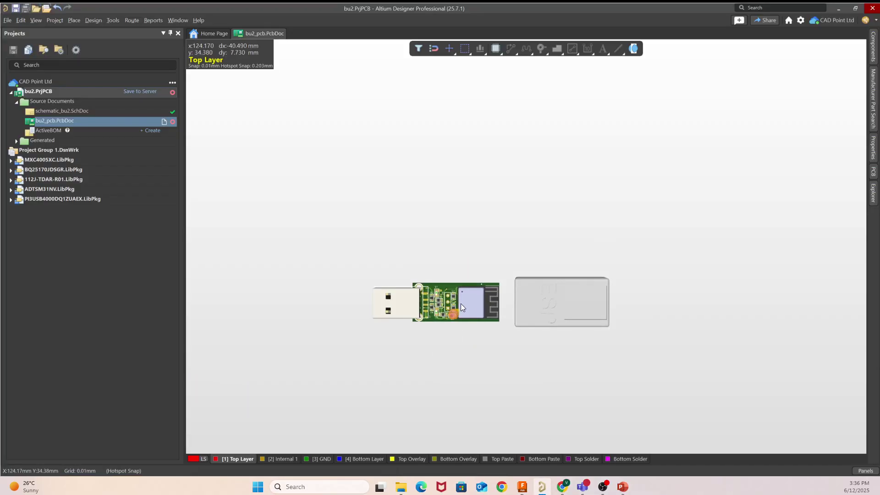
pyautogui.keyDown('ctrl'); pyautogui.scroll(5, 514, 312); pyautogui.keyUp('ctrl')
pyautogui.click(554, 301)
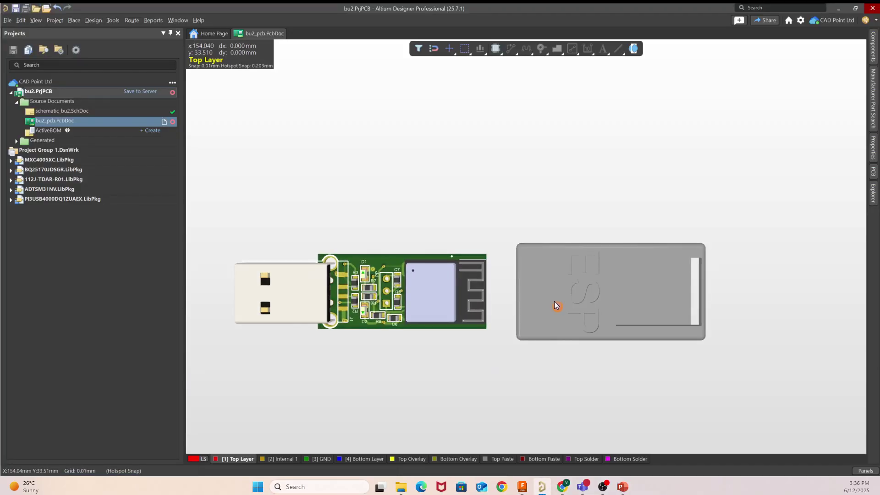
pyautogui.moveTo(549, 300); pyautogui.dragTo(549, 307, button='right')
pyautogui.rightClick(549, 307)
pyautogui.click(627, 350)
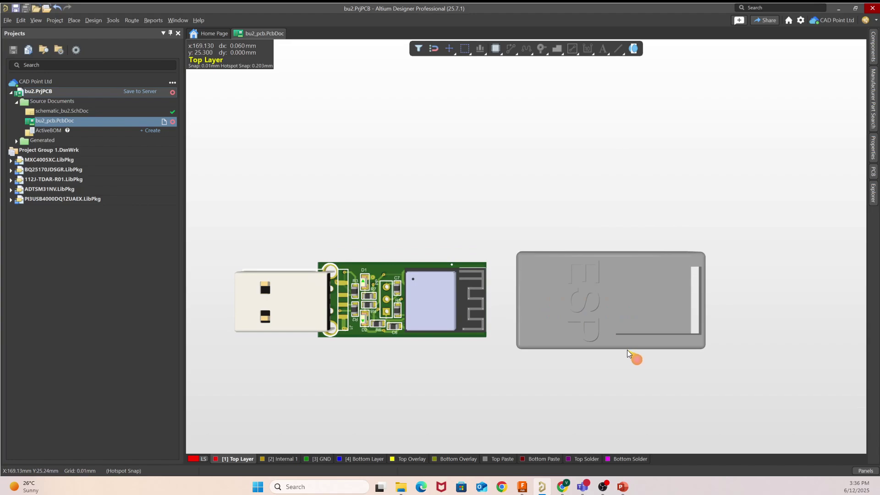
pyautogui.moveTo(627, 351); pyautogui.dragTo(731, 334, button='right')
pyautogui.keyDown('ctrl'); pyautogui.scroll(3, 488, 288); pyautogui.keyUp('ctrl')
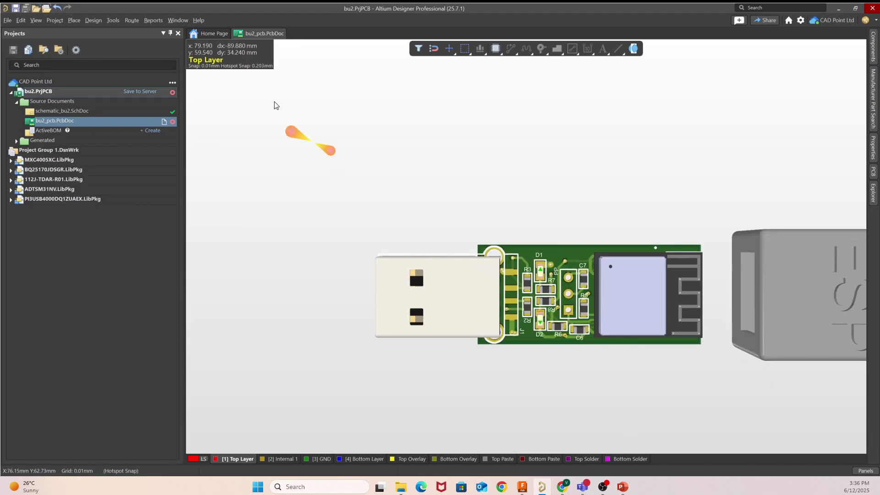
pyautogui.moveTo(607, 293); pyautogui.dragTo(573, 288, button='right')
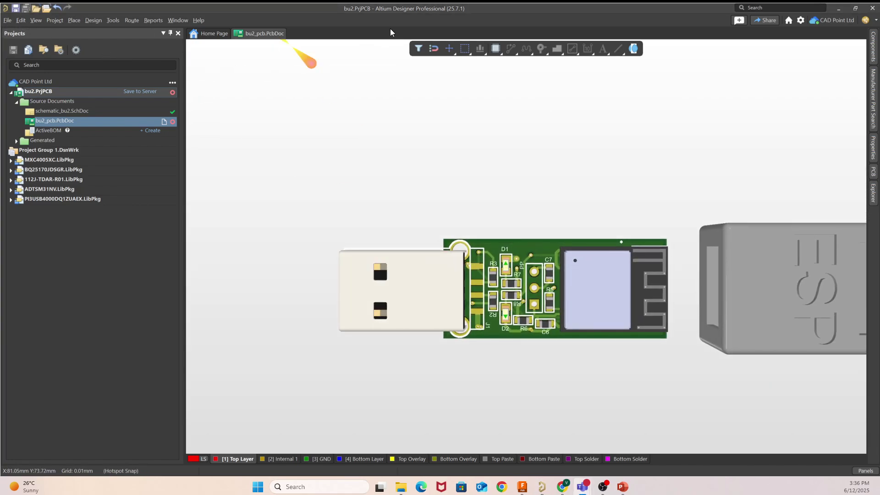
# Step: Export the board as bu2_pcb.step with Skip Free 3D Bodies ticked, then bring Fusion forward
pyautogui.click(8, 20)
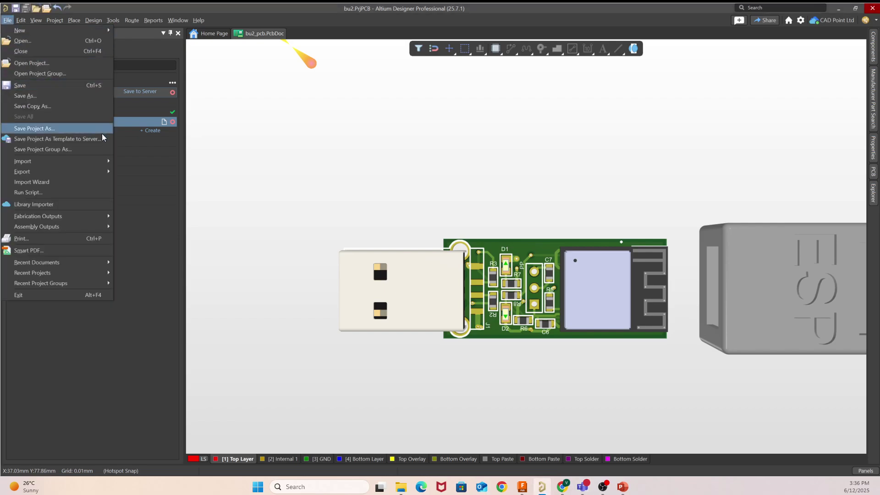
pyautogui.moveTo(80, 170)
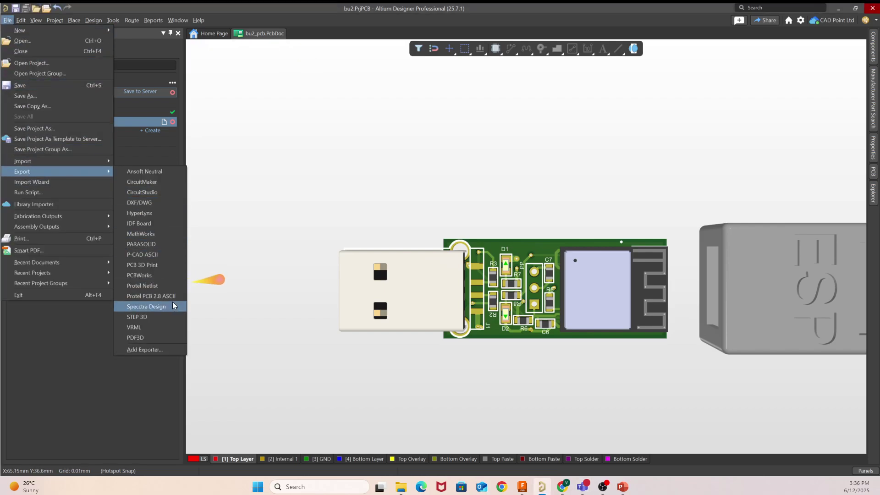
pyautogui.click(138, 317)
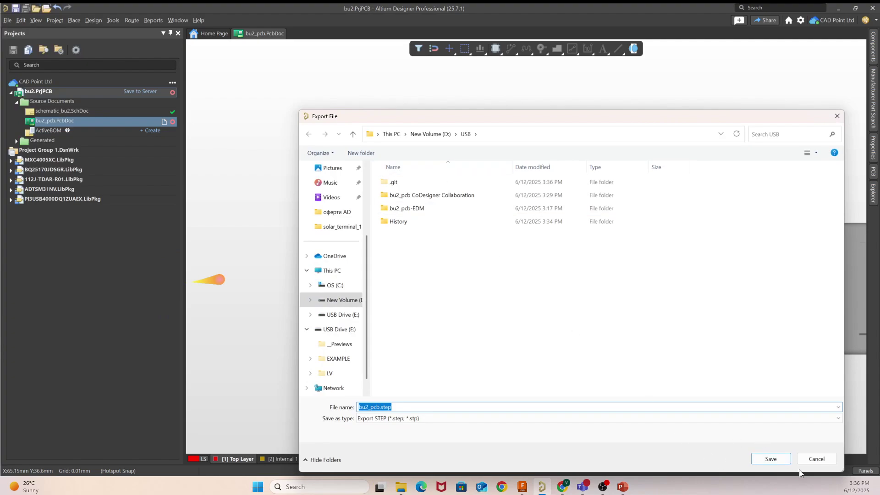
pyautogui.click(777, 460)
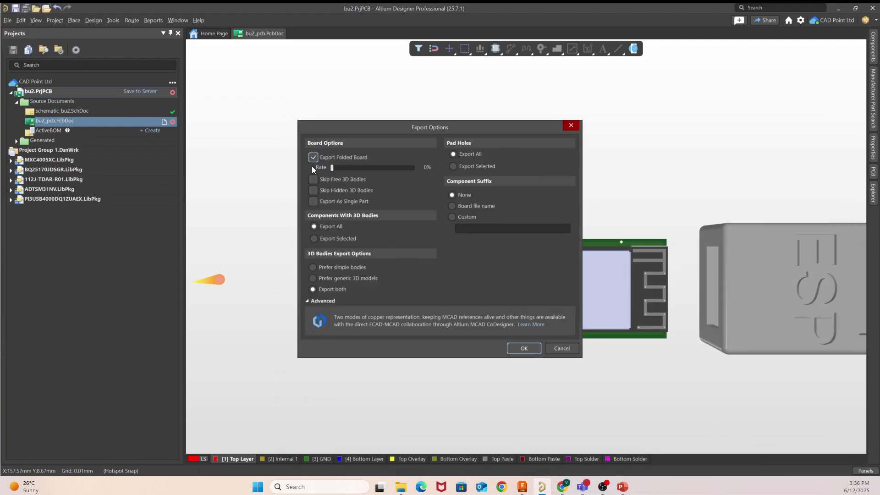
pyautogui.click(313, 183)
pyautogui.click(538, 351)
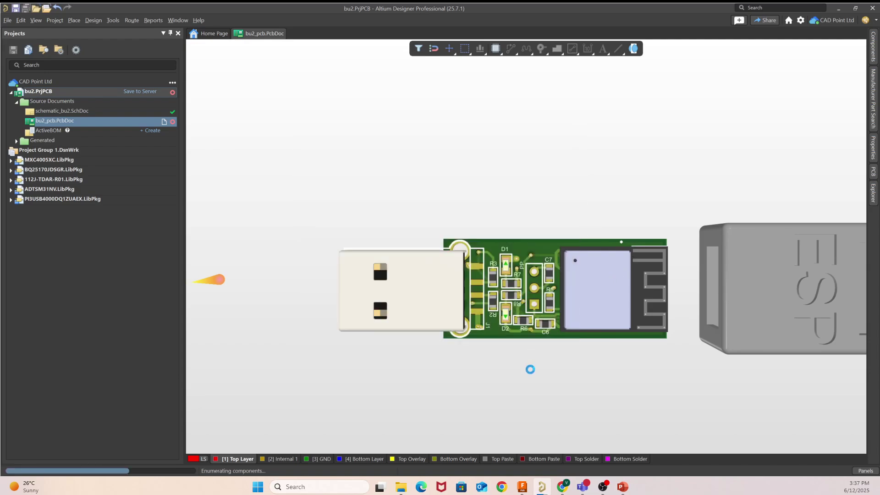
pyautogui.click(473, 264)
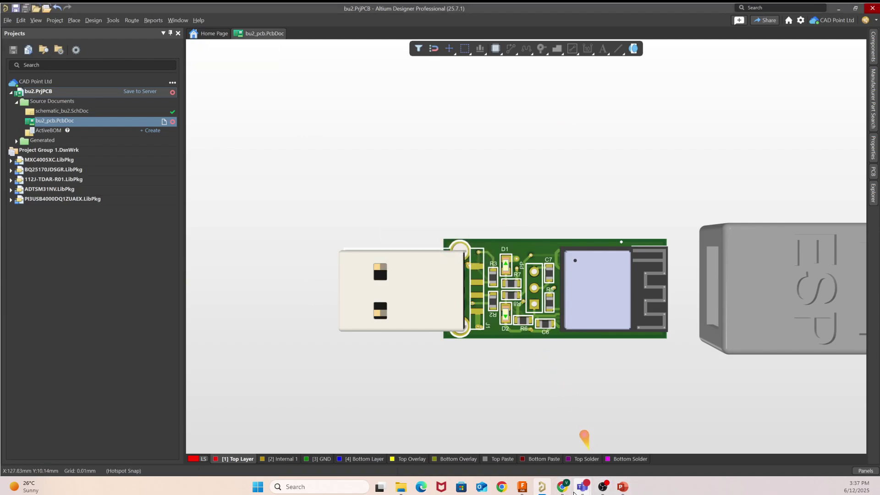
pyautogui.moveTo(569, 489)
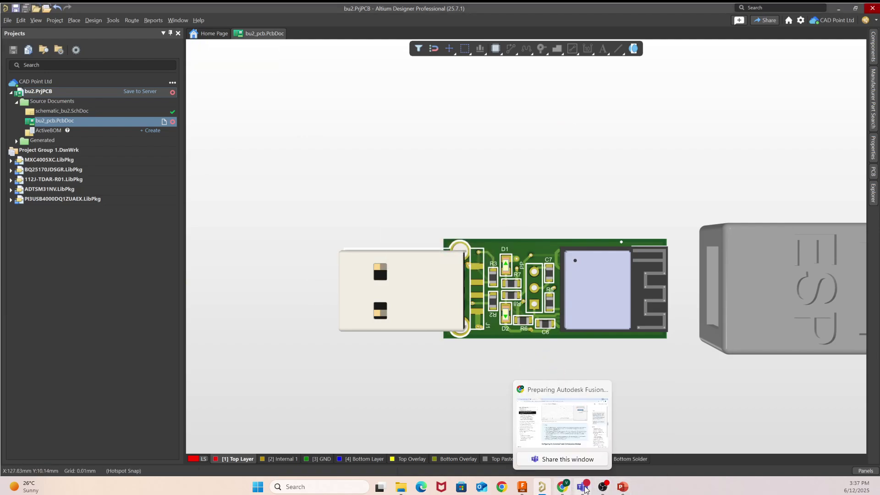
pyautogui.click(497, 443)
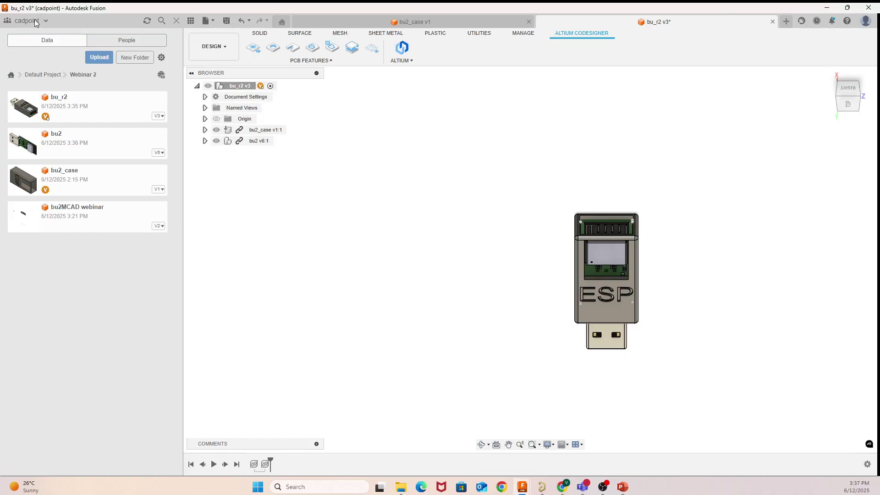
# Step: Open bu2_pcb.step from D:\USB on this computer as a new Fusion design
pyautogui.click(202, 20)
pyautogui.click(216, 79)
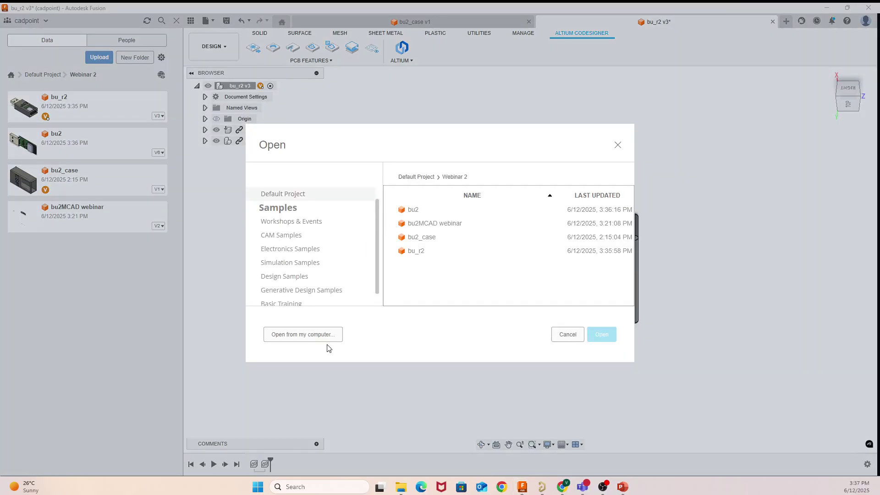
pyautogui.click(314, 334)
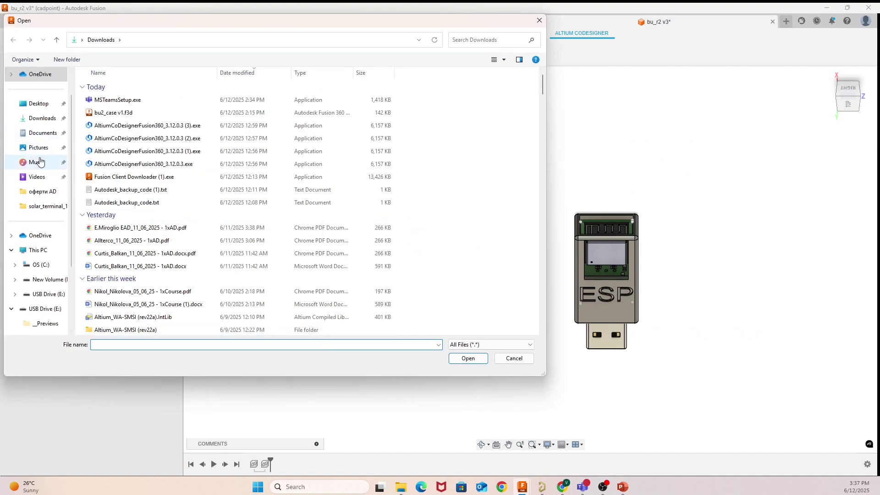
pyautogui.scroll(-2, 49, 250)
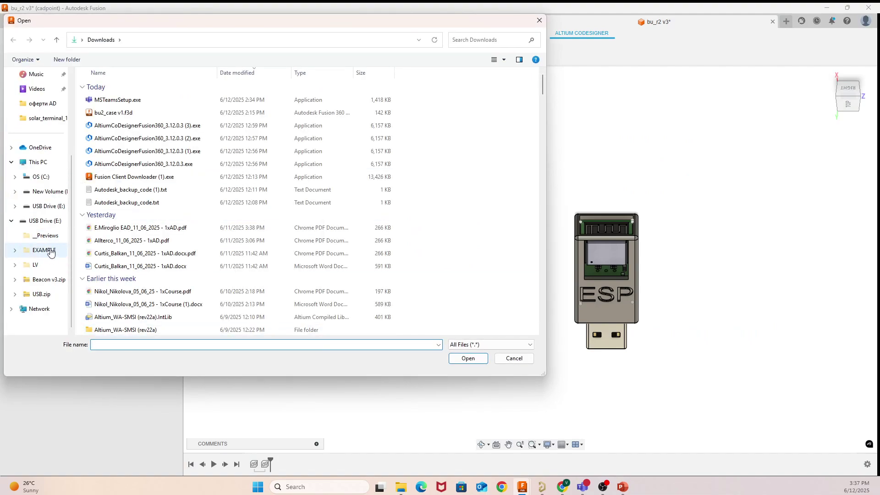
pyautogui.click(44, 192)
pyautogui.click(129, 99)
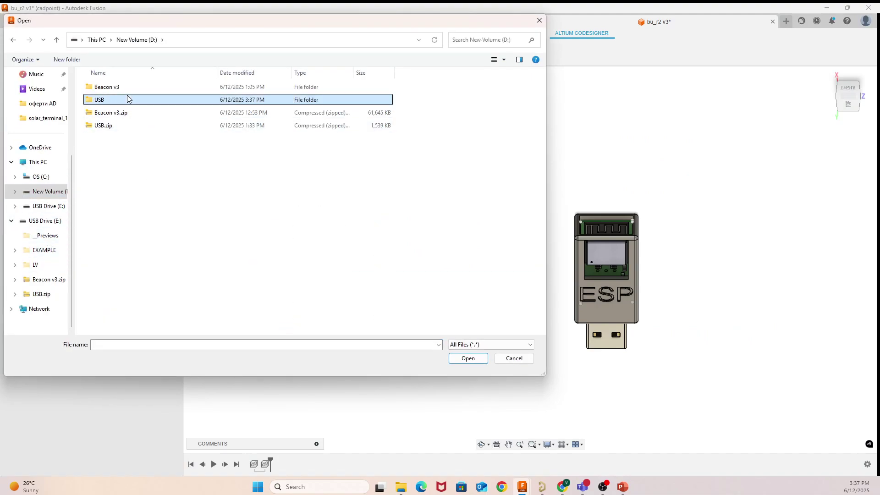
pyautogui.doubleClick(129, 99)
pyautogui.click(139, 190)
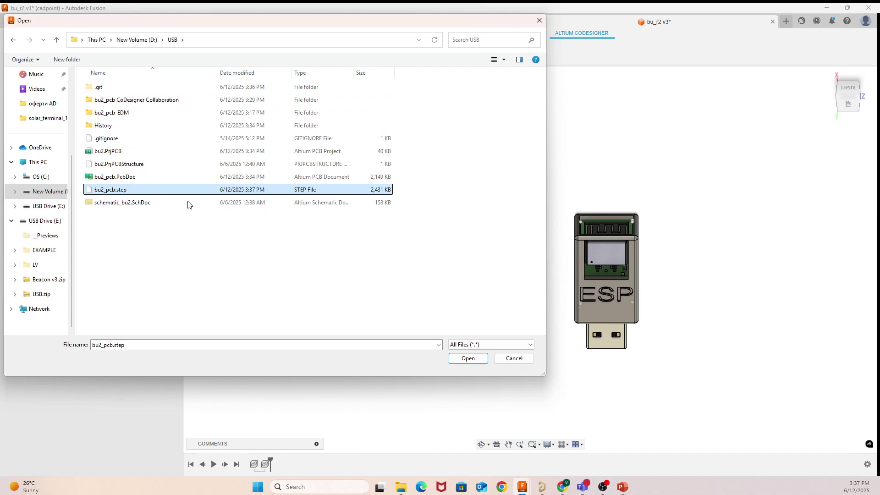
pyautogui.click(454, 357)
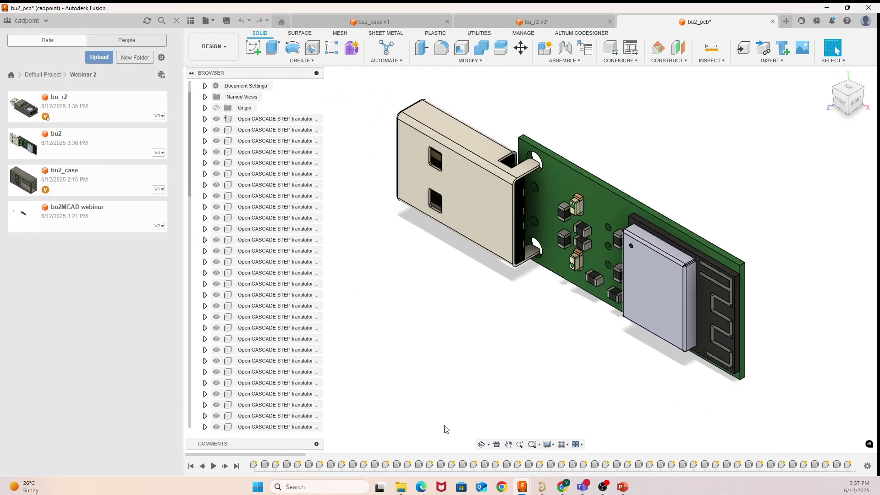
# Step: Orbit the board from below, then open and minimize the Altium CoDesigner panel
pyautogui.click(481, 445)
pyautogui.moveTo(478, 389); pyautogui.dragTo(598, 245)
pyautogui.rightClick(601, 238)
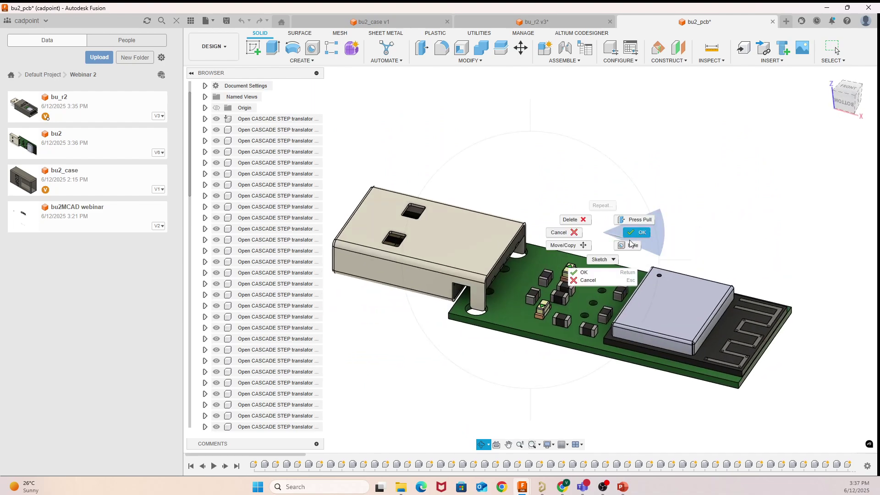
pyautogui.click(631, 242)
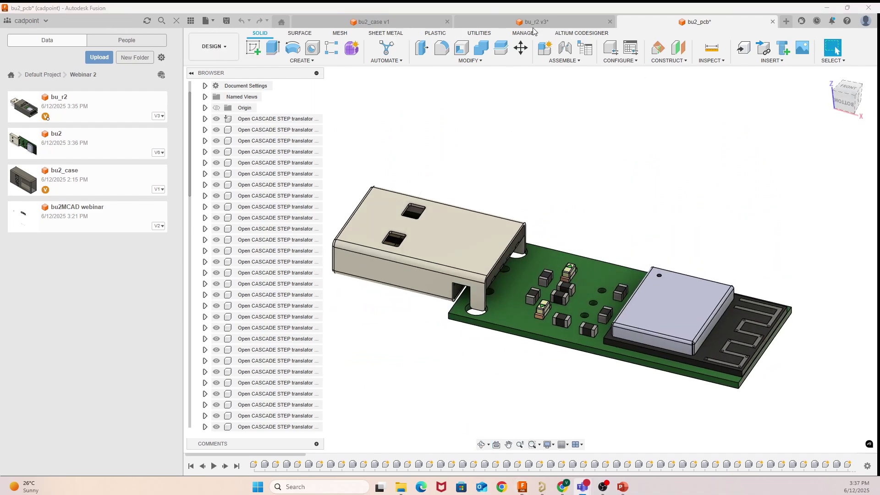
pyautogui.click(559, 34)
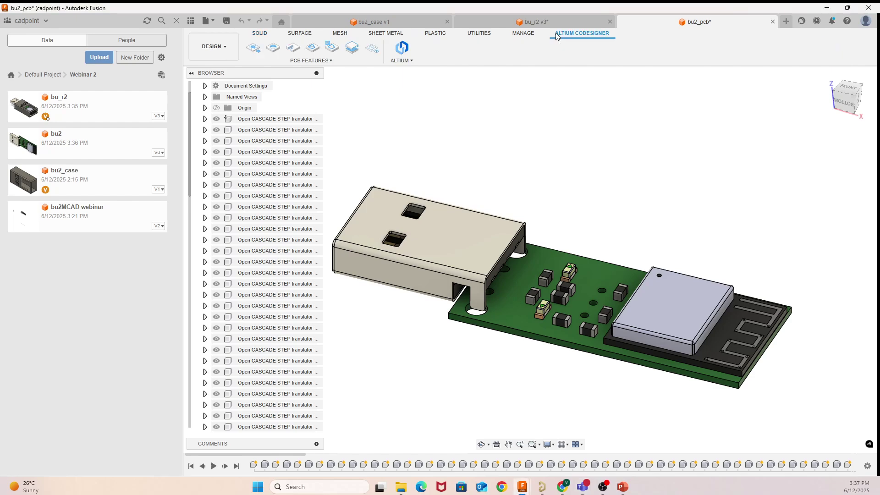
pyautogui.click(402, 60)
pyautogui.click(414, 74)
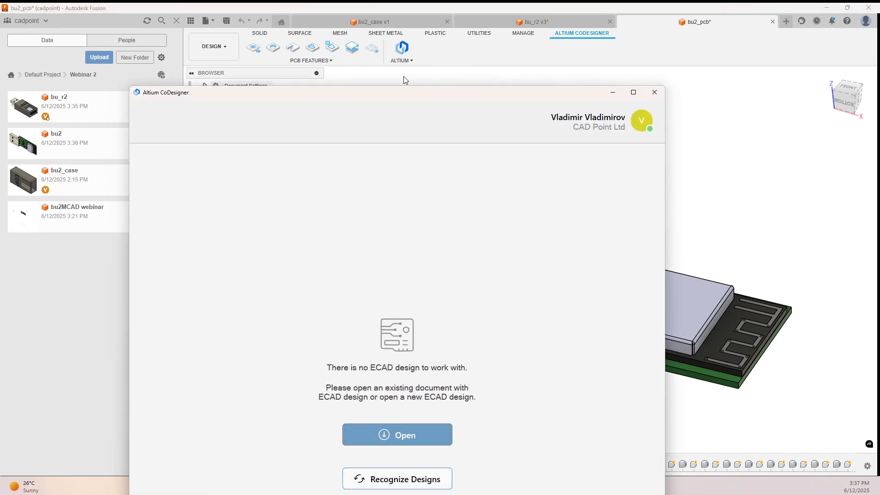
pyautogui.moveTo(425, 99); pyautogui.dragTo(317, 27)
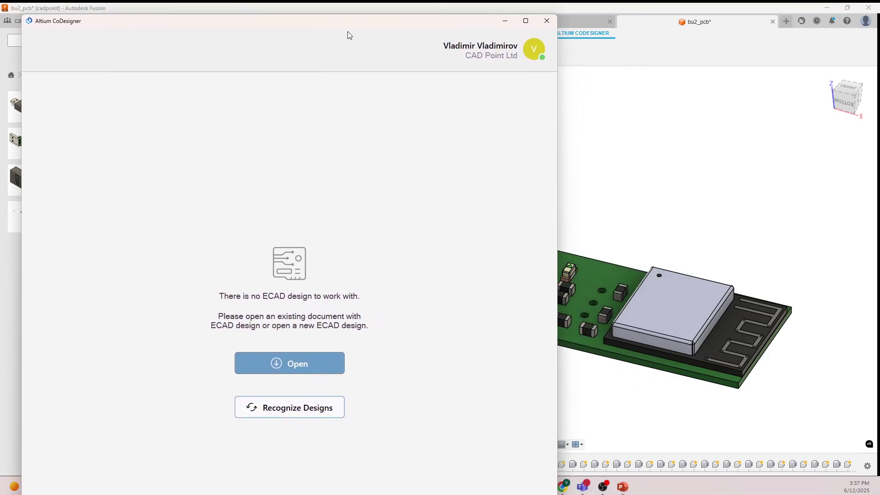
pyautogui.moveTo(371, 27); pyautogui.dragTo(474, 96)
pyautogui.click(551, 91)
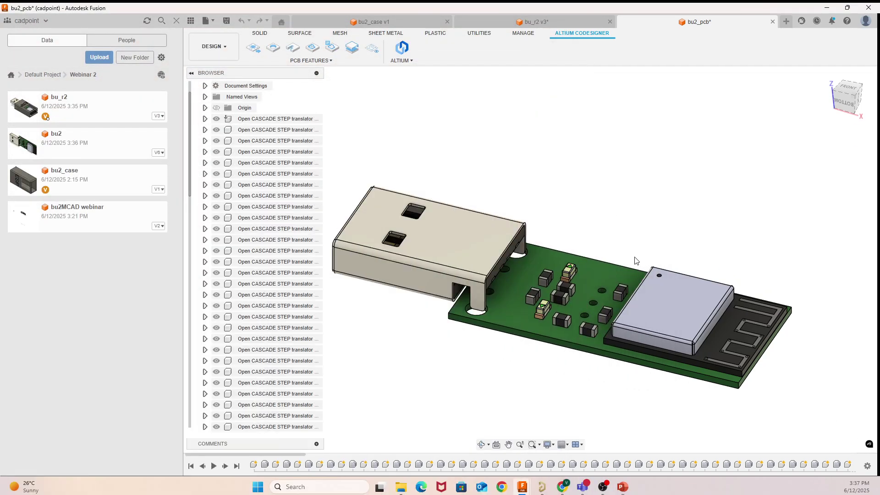
# Step: From the FRONT view, drag the wireless module right past the board's end, then return to Altium
pyautogui.click(481, 444)
pyautogui.moveTo(631, 188); pyautogui.dragTo(651, 200)
pyautogui.rightClick(625, 134)
pyautogui.click(652, 135)
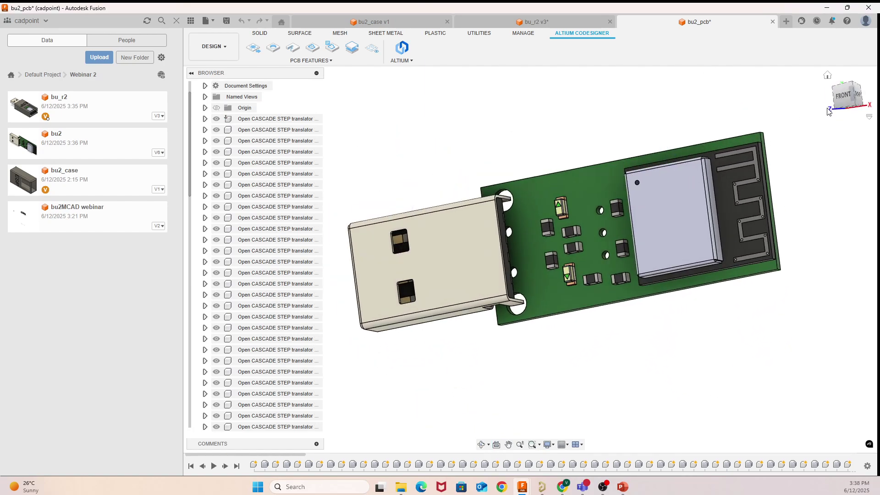
pyautogui.click(848, 100)
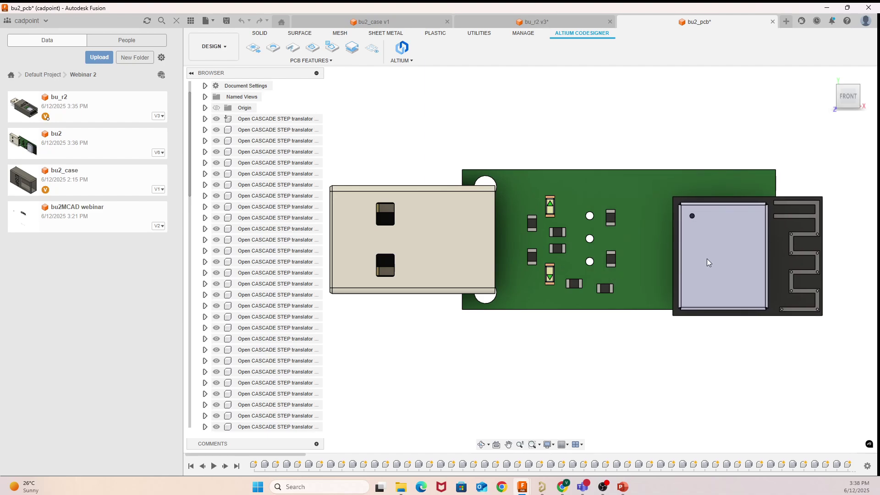
pyautogui.moveTo(718, 247); pyautogui.dragTo(777, 246)
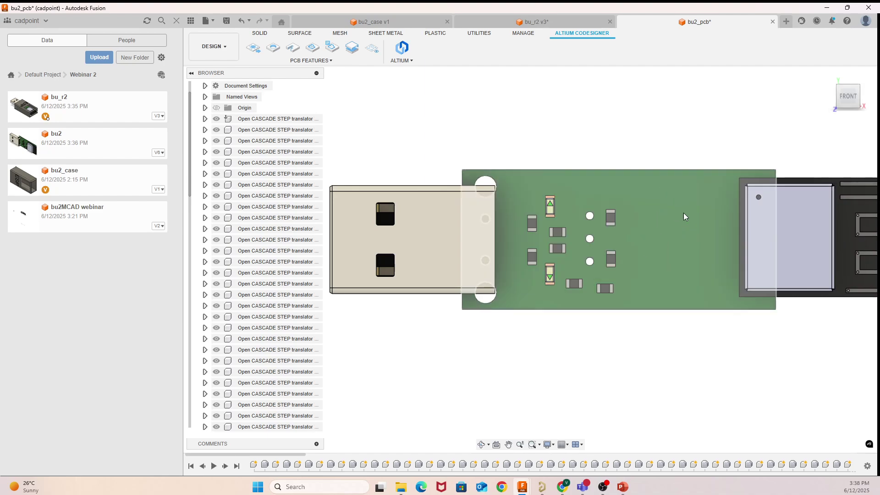
pyautogui.moveTo(782, 242); pyautogui.dragTo(790, 243)
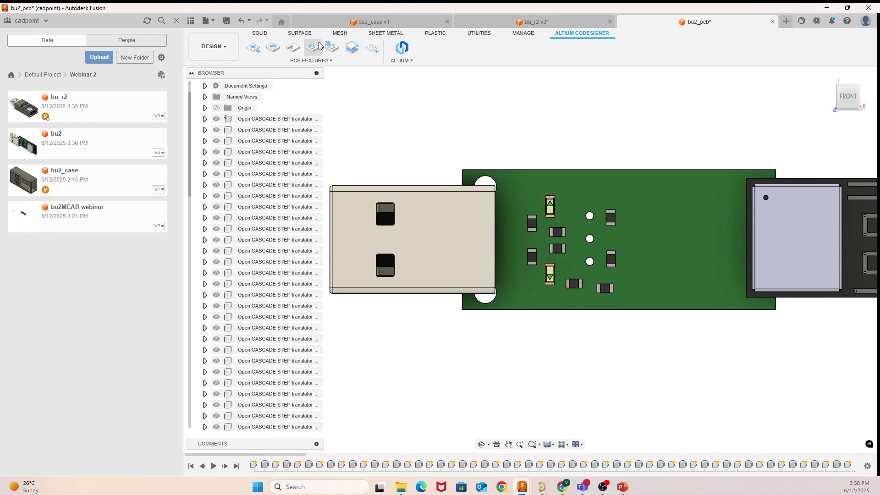
pyautogui.click(745, 227)
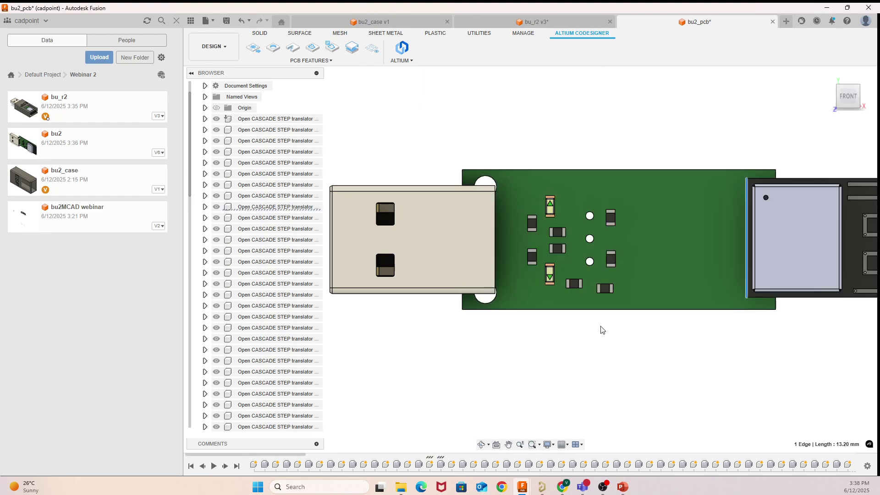
pyautogui.click(541, 486)
# Step: Try cutting a pad and moving the enclosure over the board, undoing both changes
pyautogui.click(613, 294)
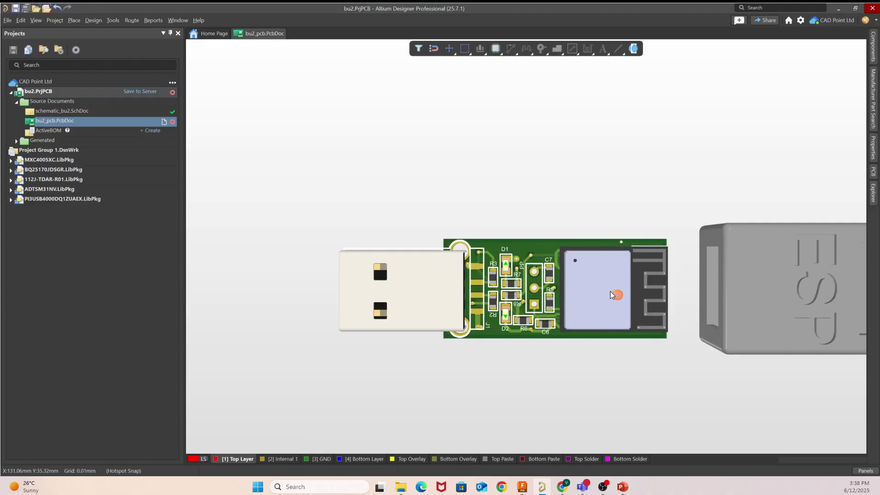
pyautogui.hotkey('ctrl', 'x')
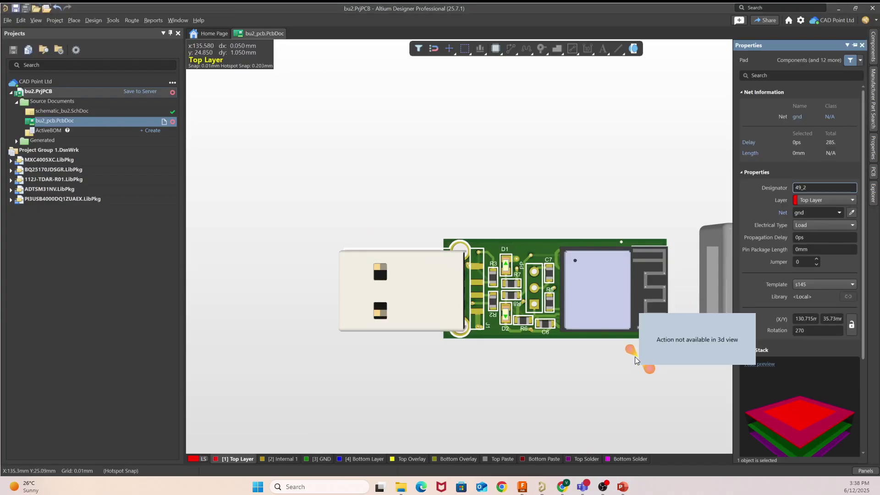
pyautogui.hotkey('ctrl', 'z')
pyautogui.moveTo(616, 360); pyautogui.dragTo(531, 354, button='right')
pyautogui.hotkey('ctrl', 'z')
pyautogui.click(592, 350)
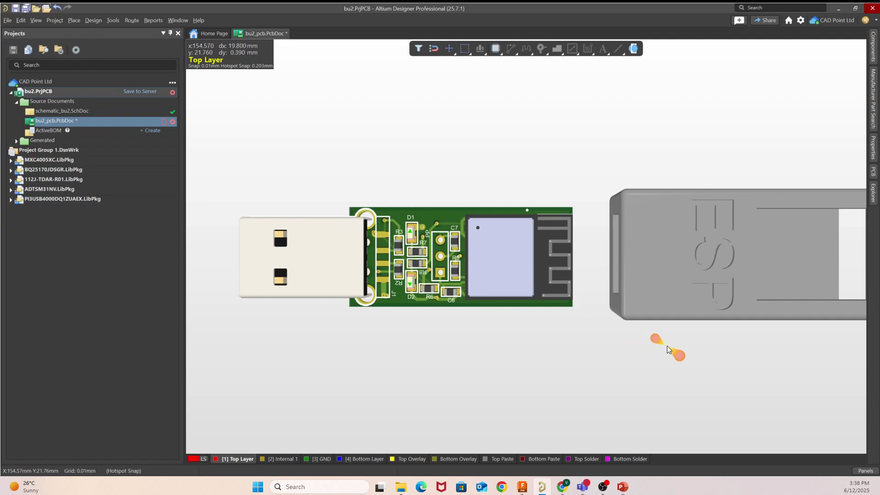
# Step: Look over the board at an angled top view, then bring Fusion's bu2_pcb window forward
pyautogui.moveTo(667, 349); pyautogui.dragTo(639, 349, button='right')
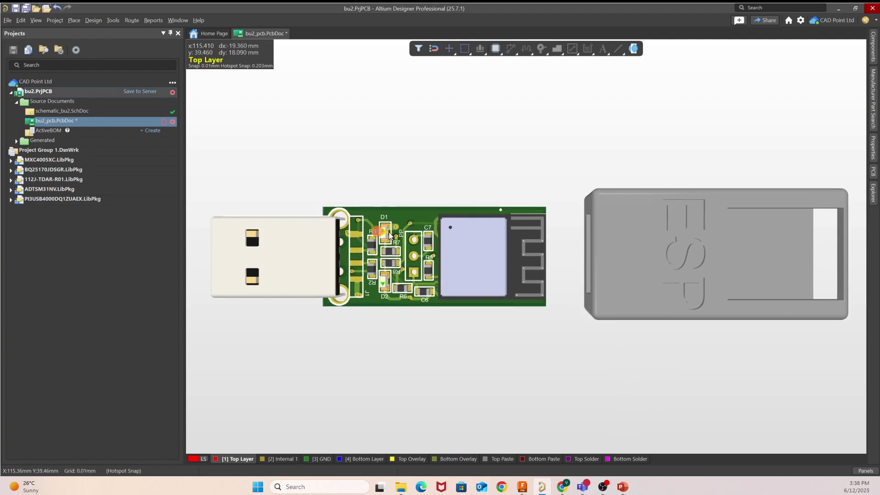
pyautogui.moveTo(495, 325); pyautogui.dragTo(458, 88, button='right')
pyautogui.keyDown('shift'); pyautogui.moveTo(601, 215); pyautogui.dragTo(603, 149, button='right'); pyautogui.keyUp('shift')
pyautogui.scroll(-1, 592, 191)
pyautogui.scroll(4, 592, 191)
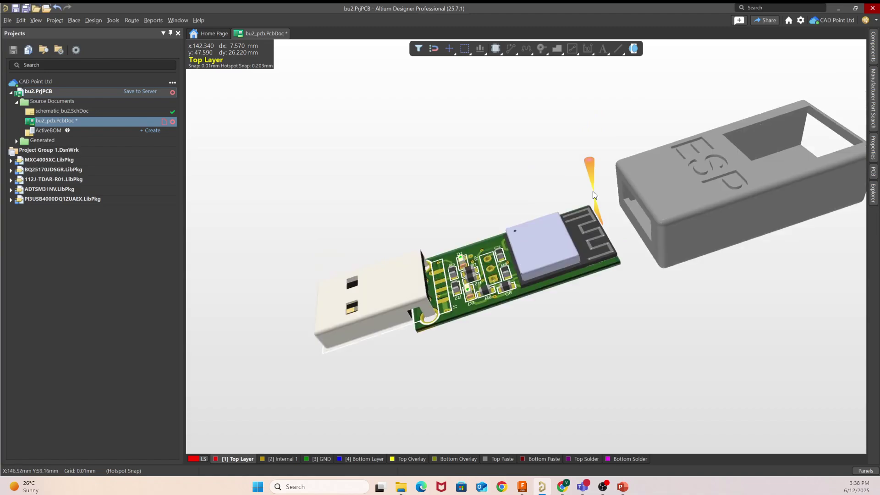
pyautogui.scroll(-4, 593, 191)
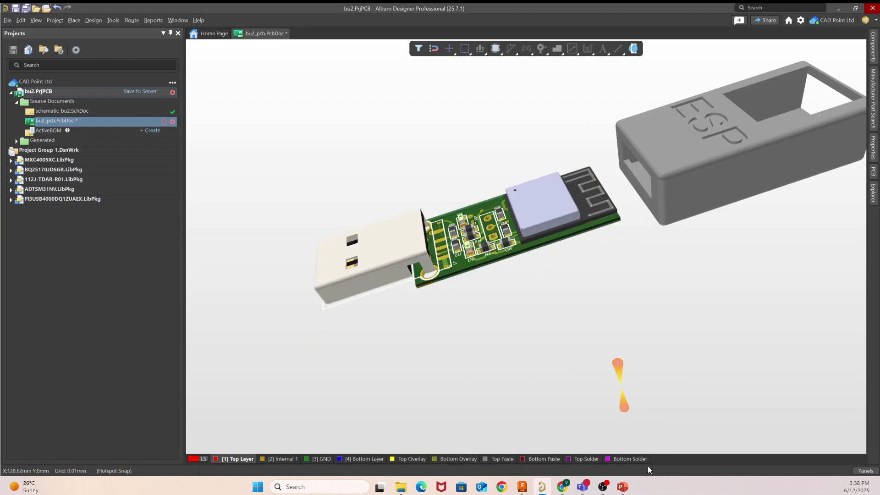
pyautogui.moveTo(523, 487)
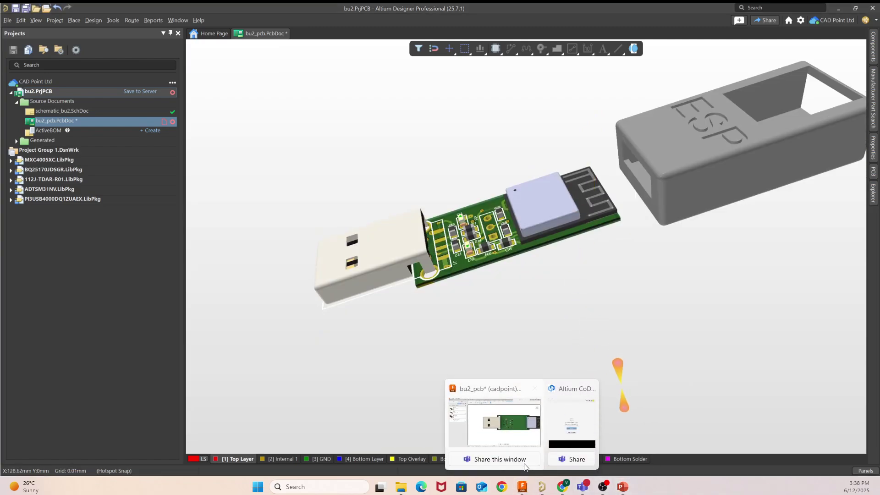
pyautogui.click(526, 444)
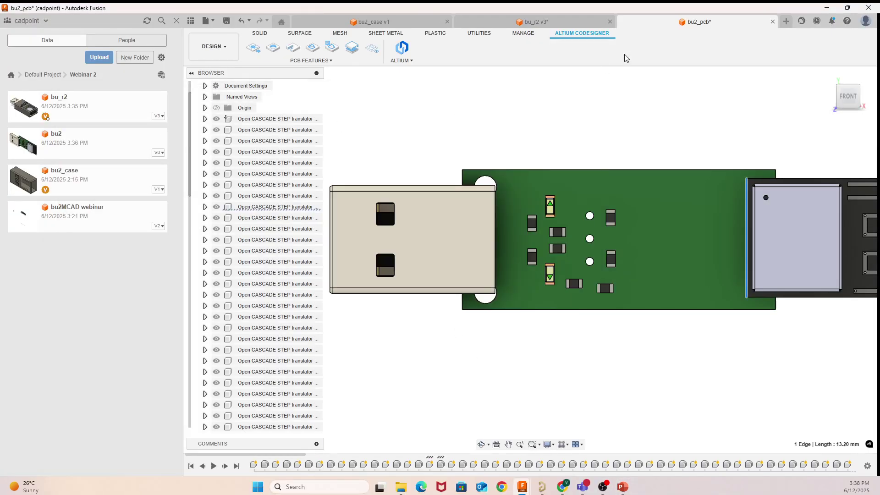
# Step: Open the bu2 design from bu_r2 v3 and locate the smd_0805_led_LED_1 and smd_0603_Cap_1 parts
pyautogui.click(557, 24)
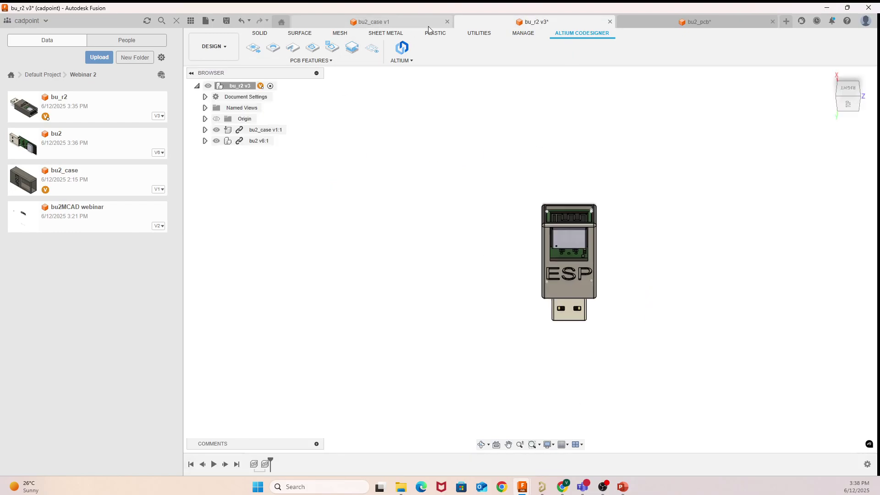
pyautogui.doubleClick(82, 144)
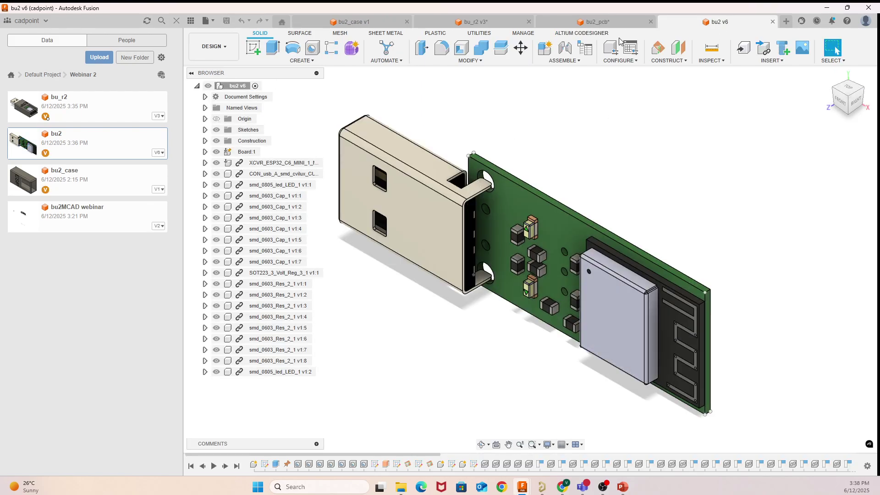
pyautogui.click(273, 185)
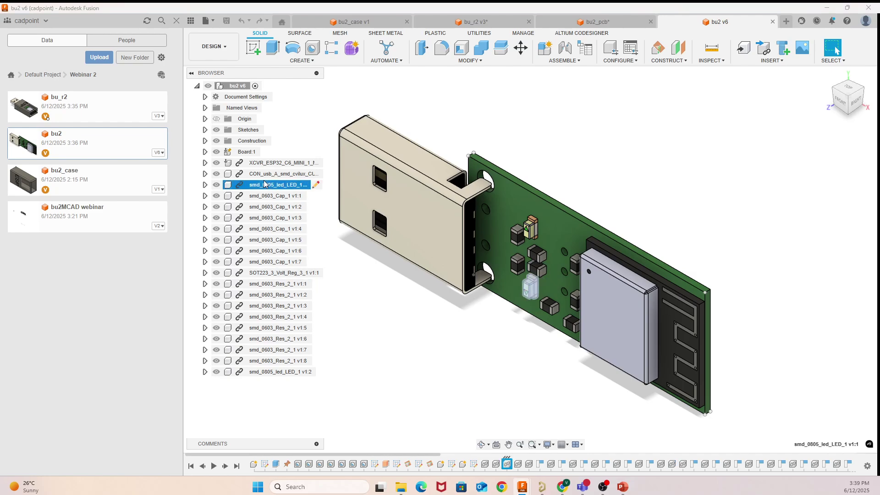
pyautogui.click(264, 286)
pyautogui.click(270, 209)
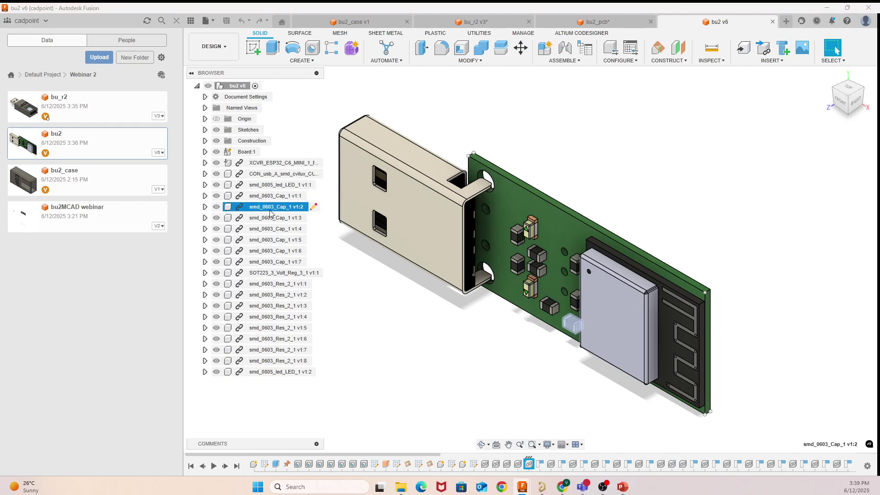
pyautogui.click(746, 134)
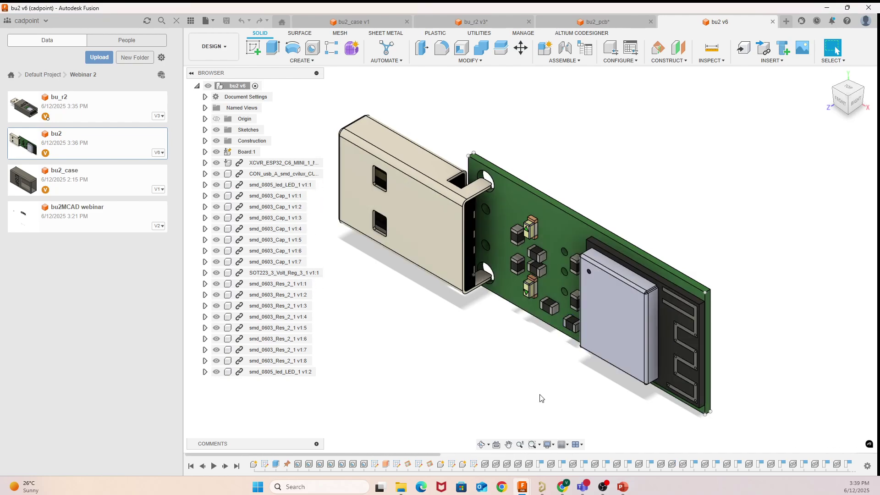
# Step: Orbit to view the board from above, then insert bu2_case into the bu2 design
pyautogui.click(481, 445)
pyautogui.moveTo(452, 429); pyautogui.dragTo(556, 160)
pyautogui.rightClick(557, 160)
pyautogui.click(573, 164)
pyautogui.click(585, 164)
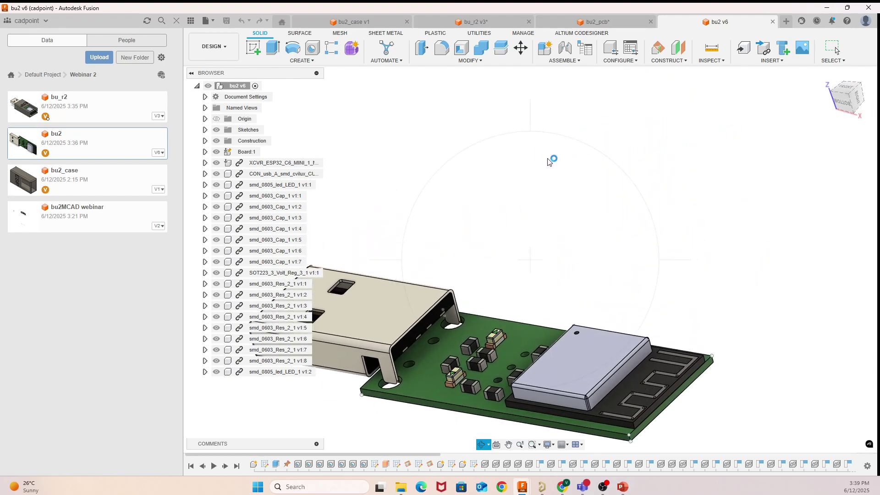
pyautogui.rightClick(398, 126)
pyautogui.click(424, 131)
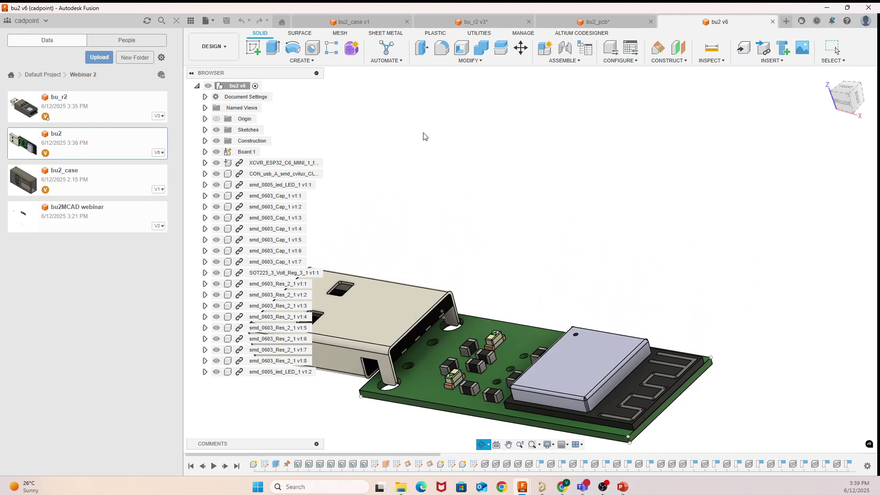
pyautogui.moveTo(74, 181); pyautogui.dragTo(464, 202)
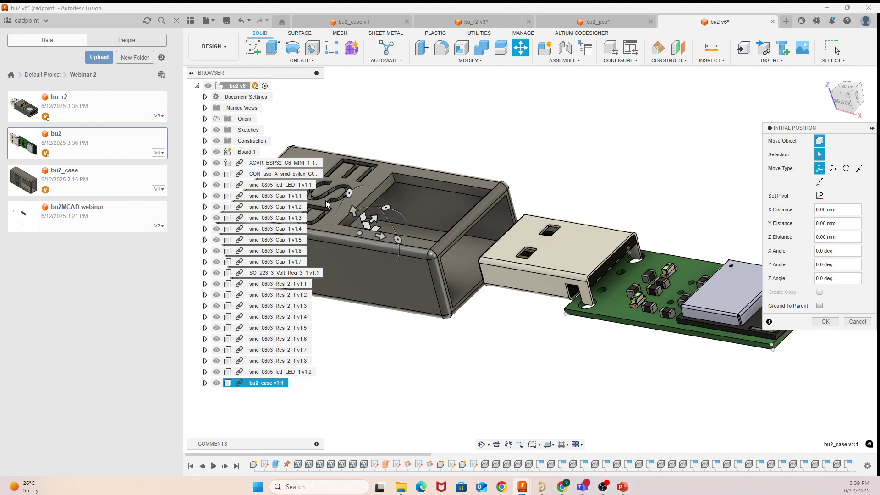
# Step: Accept the initial position so bu2_case sits beside the bu2 board
pyautogui.click(825, 322)
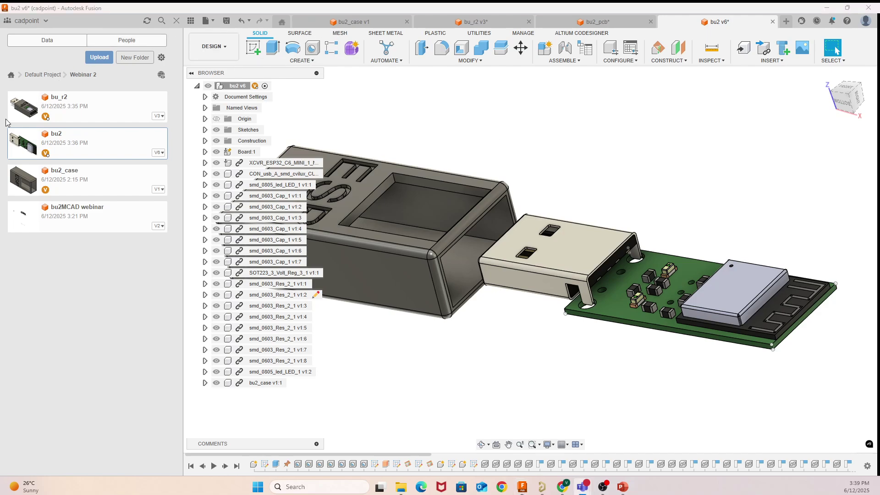
pyautogui.click(205, 23)
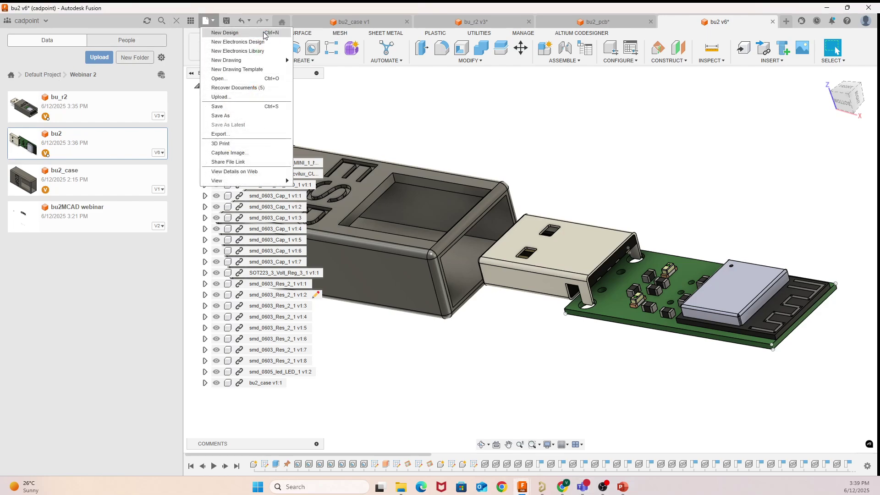
# Step: Create a new design and place the bu2 board and bu2_case into it
pyautogui.click(216, 32)
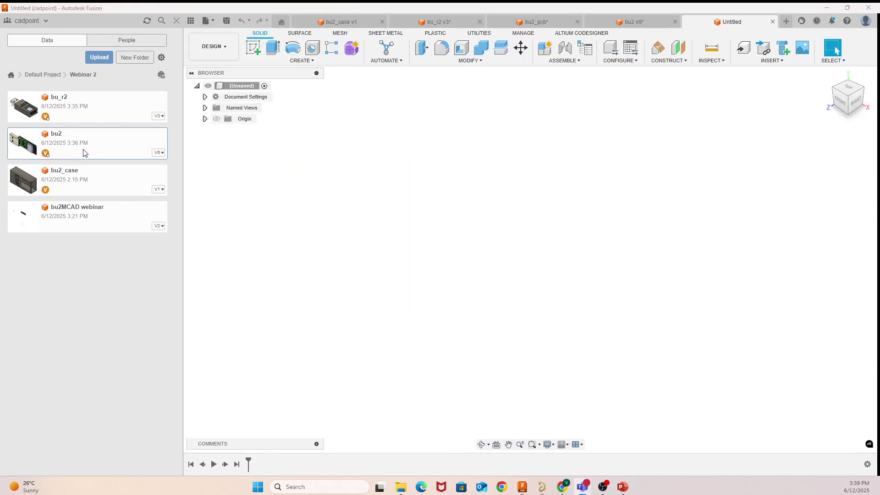
pyautogui.moveTo(71, 134); pyautogui.dragTo(353, 198)
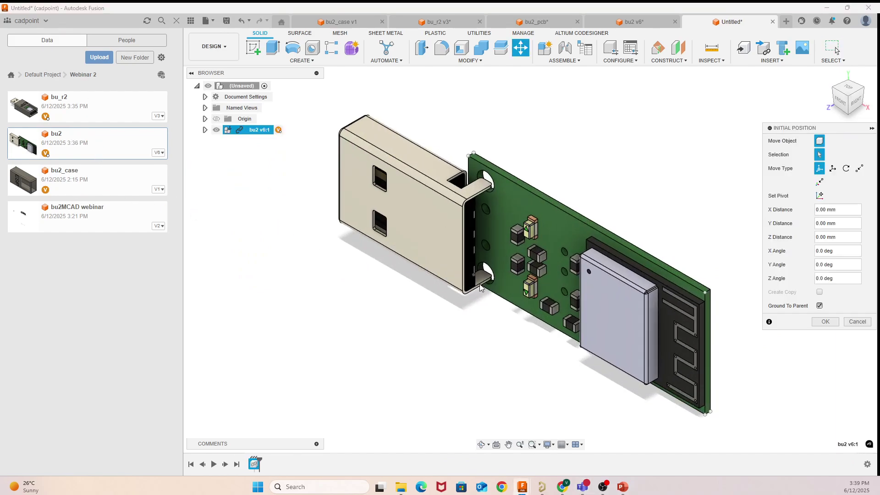
pyautogui.moveTo(87, 176); pyautogui.dragTo(332, 268)
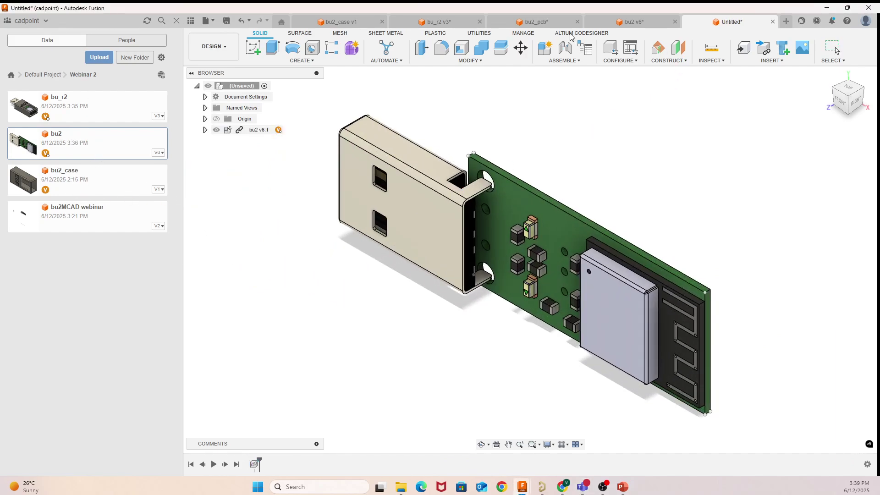
# Step: Accept the case position and fetch an Altium PCB project via Altium CoDesigner
pyautogui.click(526, 36)
pyautogui.click(572, 36)
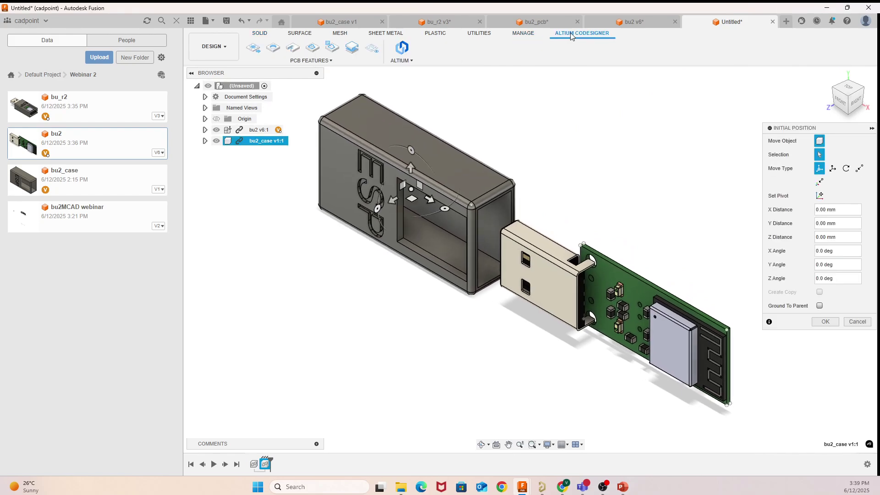
pyautogui.click(258, 54)
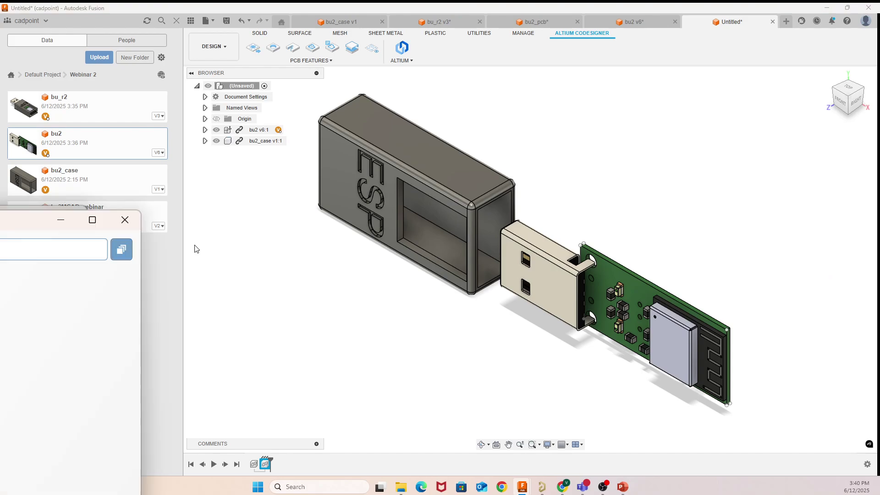
# Step: Select the bu2 project in the Altium project list and move the chooser aside
pyautogui.click(278, 180)
pyautogui.scroll(-6, 277, 179)
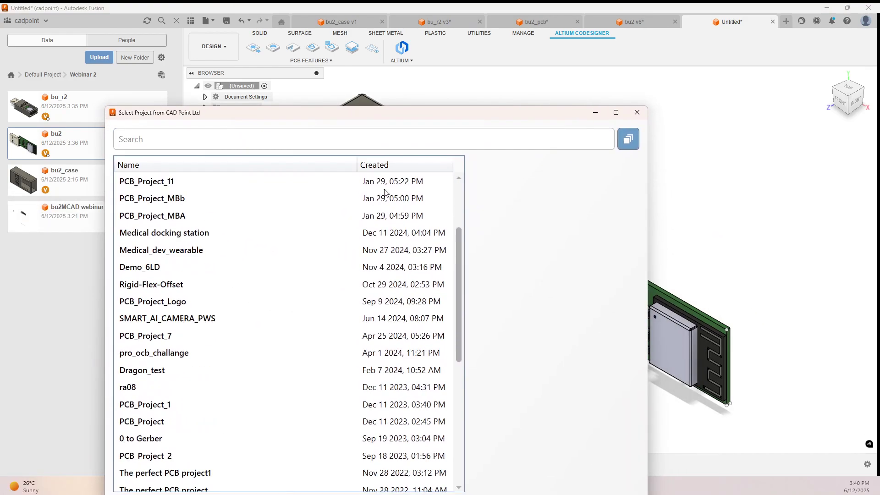
pyautogui.scroll(6, 245, 206)
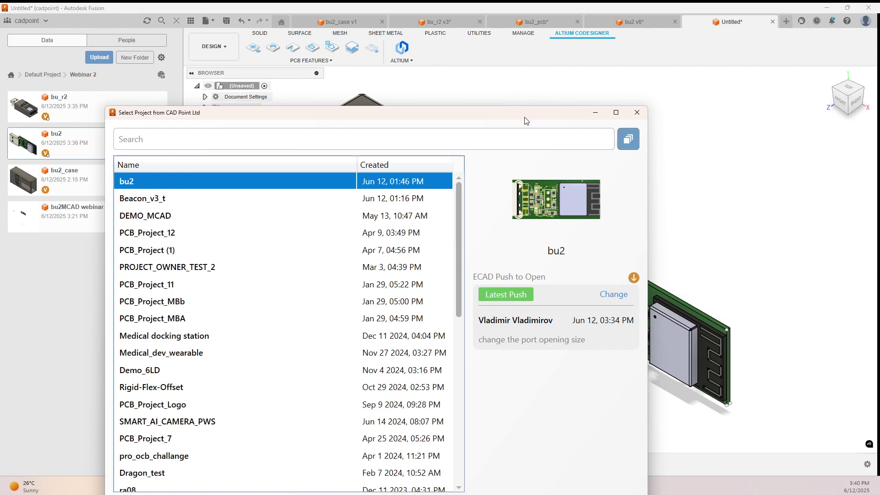
pyautogui.moveTo(526, 120); pyautogui.dragTo(512, 21)
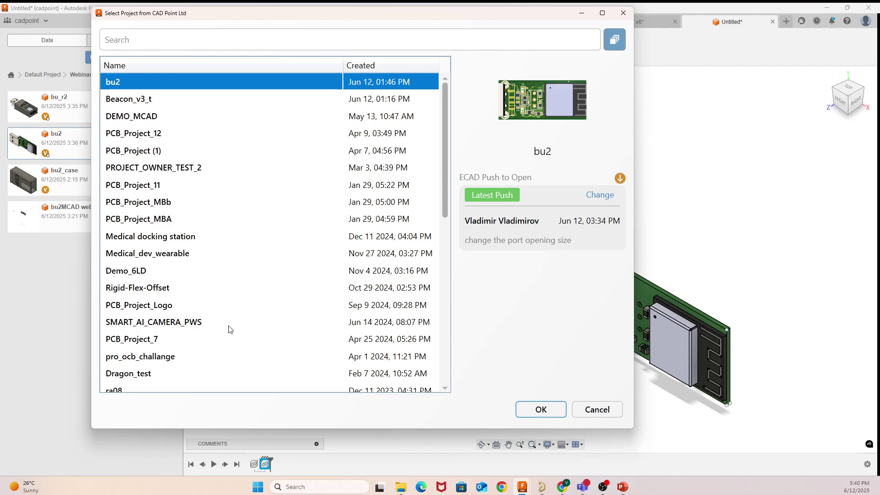
# Step: Preview the Kame_IMU and DEMO projects in the project picker
pyautogui.scroll(-5, 220, 330)
pyautogui.scroll(-3, 219, 327)
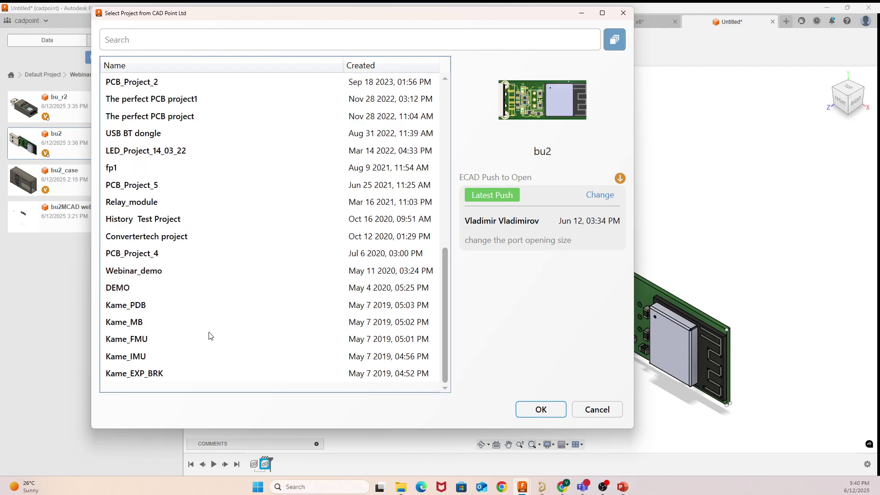
pyautogui.click(153, 352)
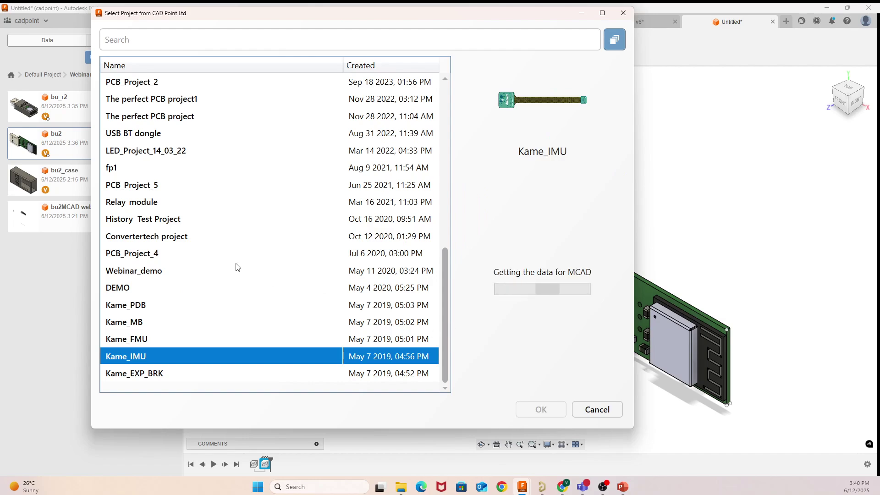
pyautogui.click(231, 292)
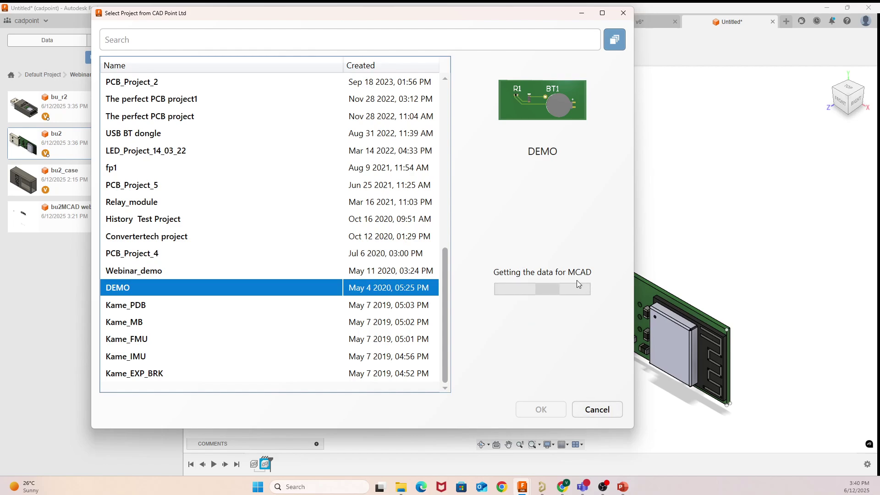
pyautogui.click(511, 270)
pyautogui.moveTo(510, 270); pyautogui.dragTo(603, 277)
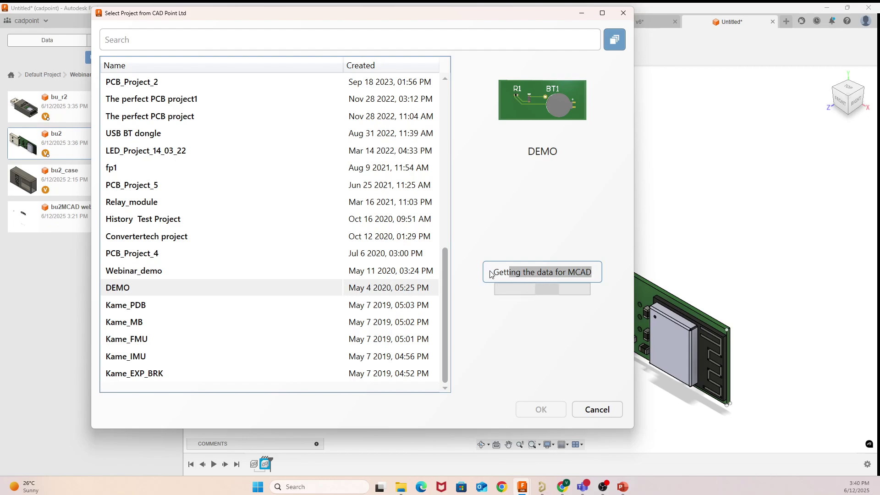
# Step: Cancel the Altium project picker, start Move/Copy (M), and orbit to the model's front
pyautogui.click(597, 408)
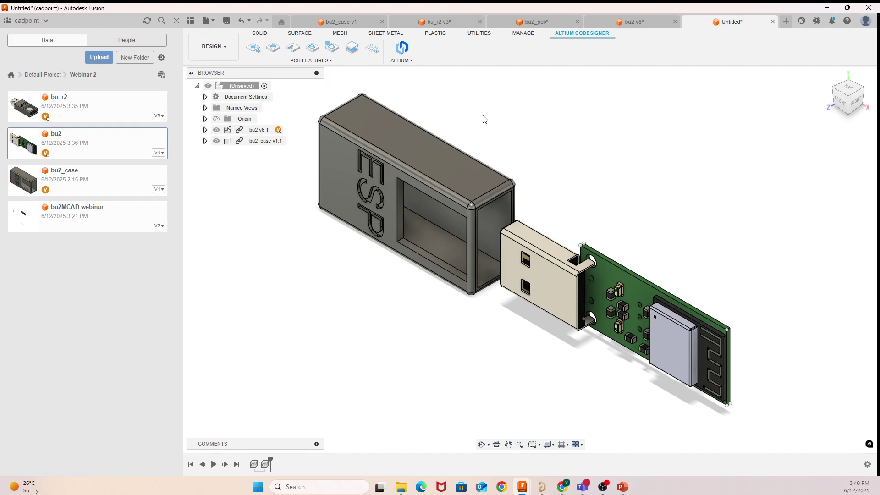
pyautogui.press('m')
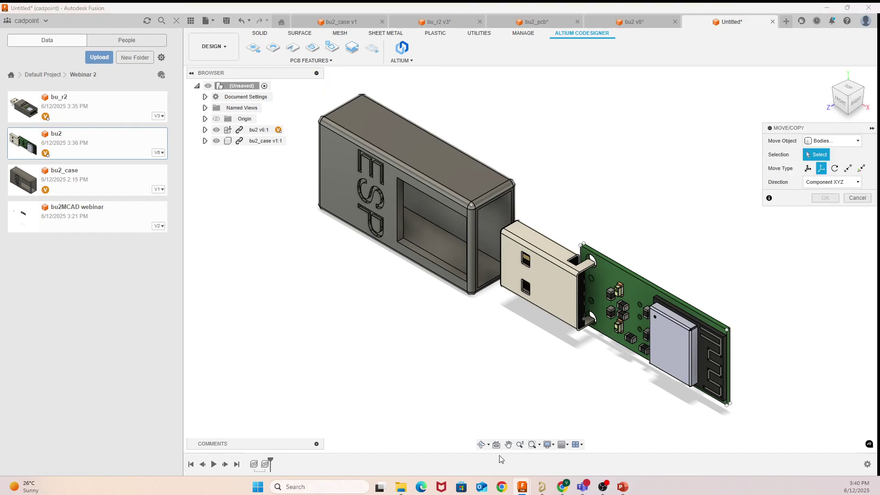
pyautogui.click(481, 445)
pyautogui.moveTo(487, 405); pyautogui.dragTo(455, 402)
pyautogui.rightClick(533, 146)
pyautogui.click(564, 149)
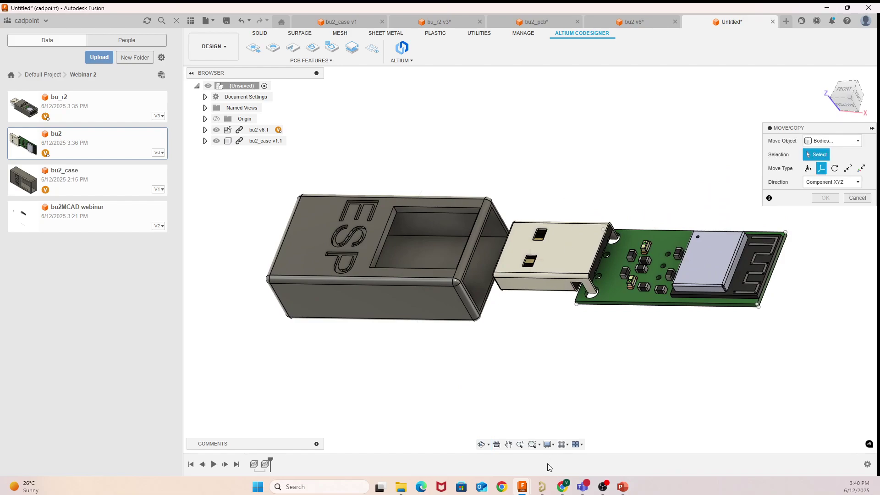